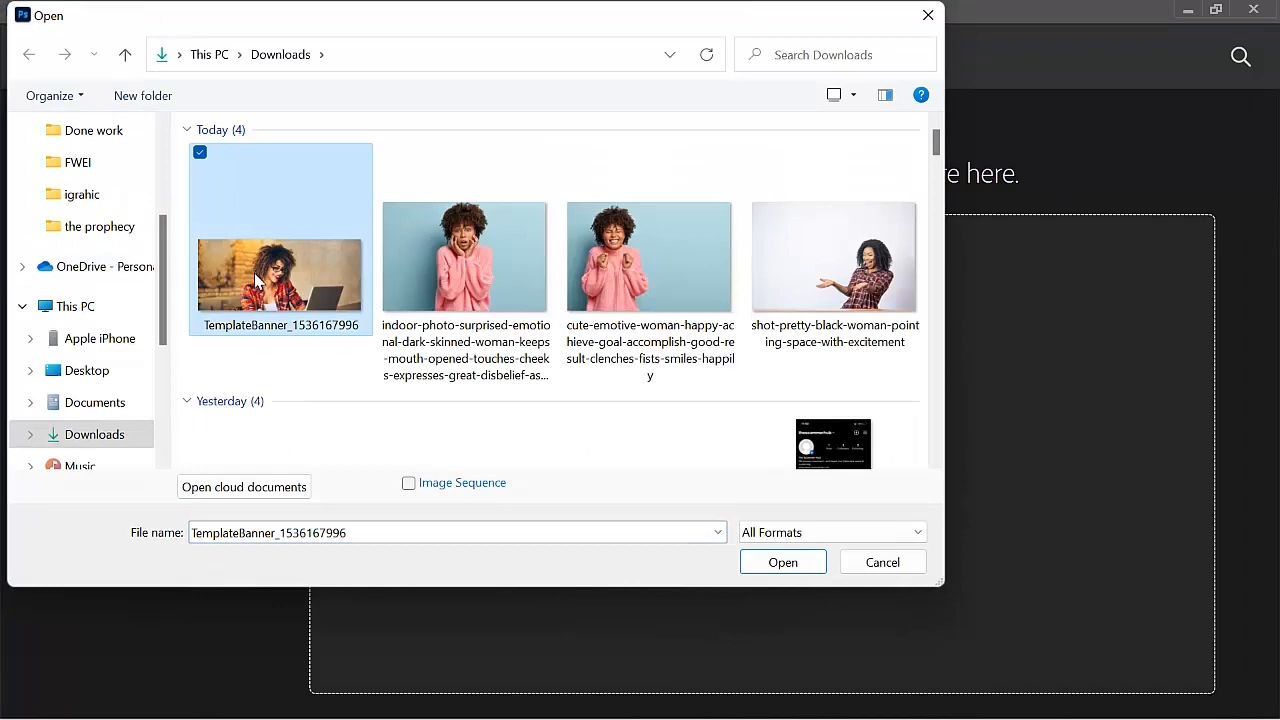
pyautogui.click(790, 567)
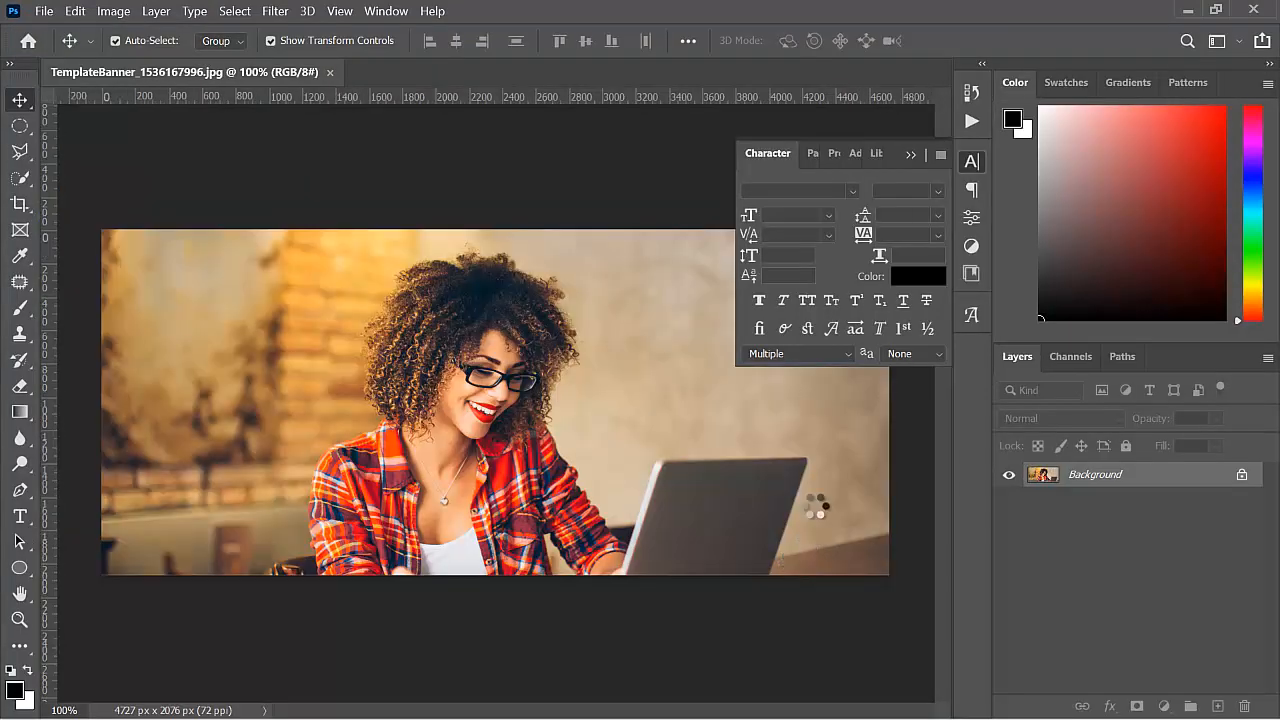
pyautogui.click(909, 154)
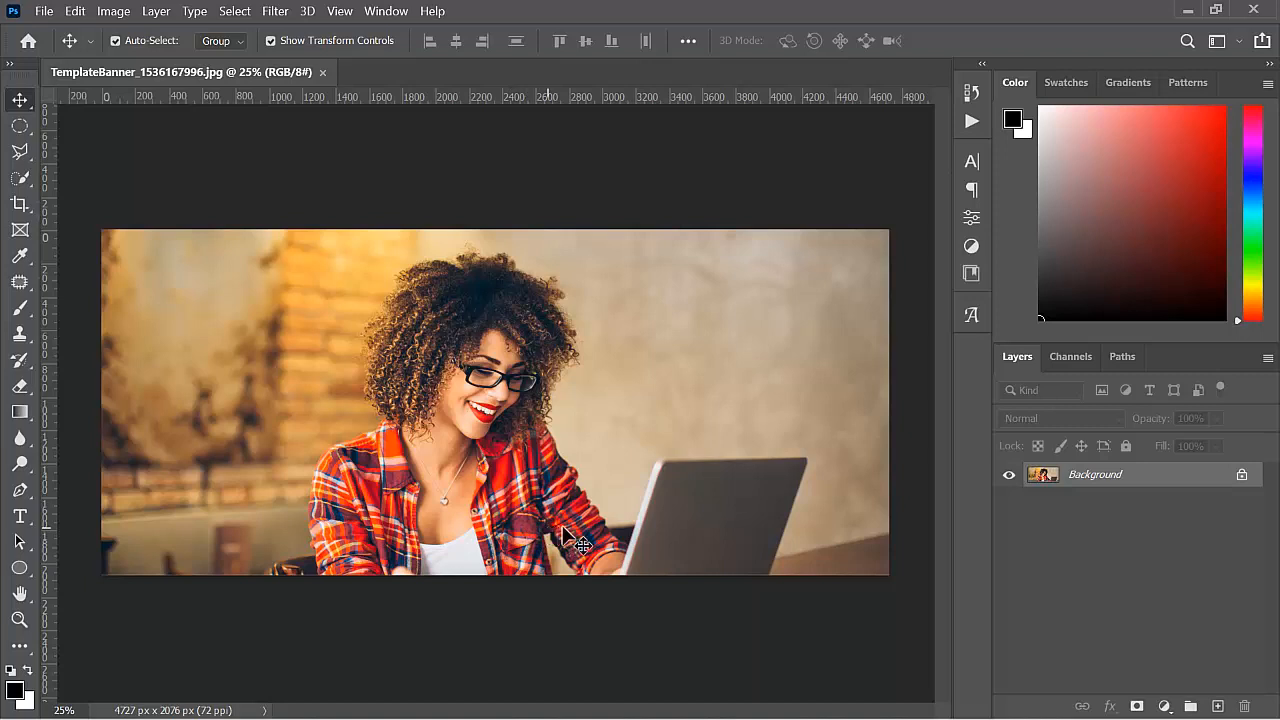
# Duplicate the Background layer, then hide the original and lock the copy.
pyautogui.moveTo(1133, 486); pyautogui.dragTo(1217, 706)
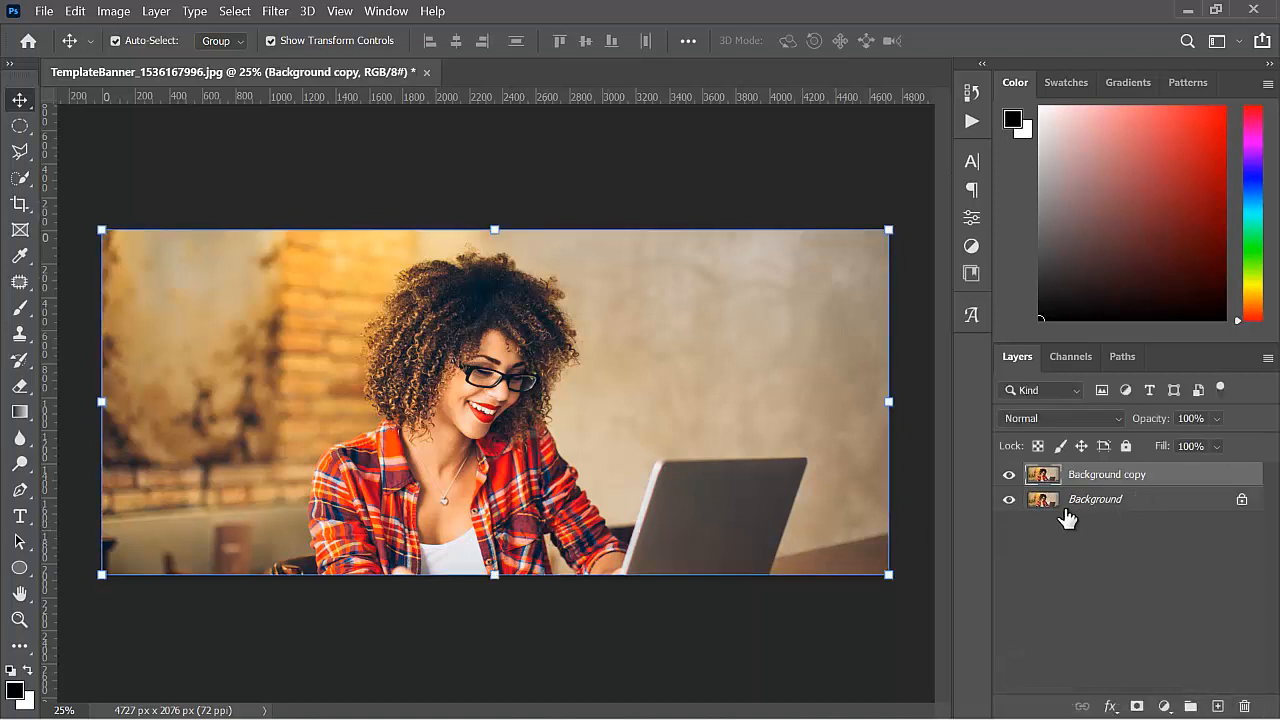
pyautogui.click(1009, 500)
pyautogui.click(1125, 446)
pyautogui.moveTo(390, 540)
pyautogui.mouseDown()
pyautogui.moveTo(632, 421)
pyautogui.moveTo(380, 548)
pyautogui.mouseUp()
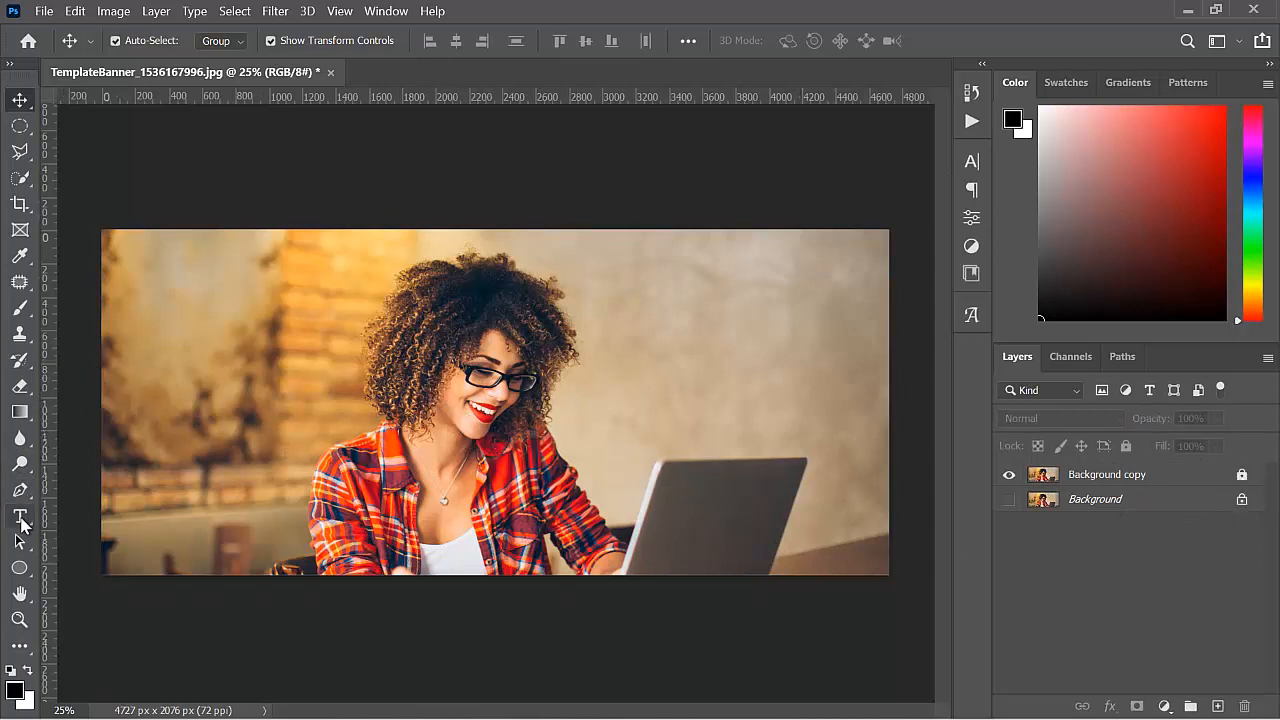
# Activate the Type tool and set its font size to 72 pt.
pyautogui.click(20, 520)
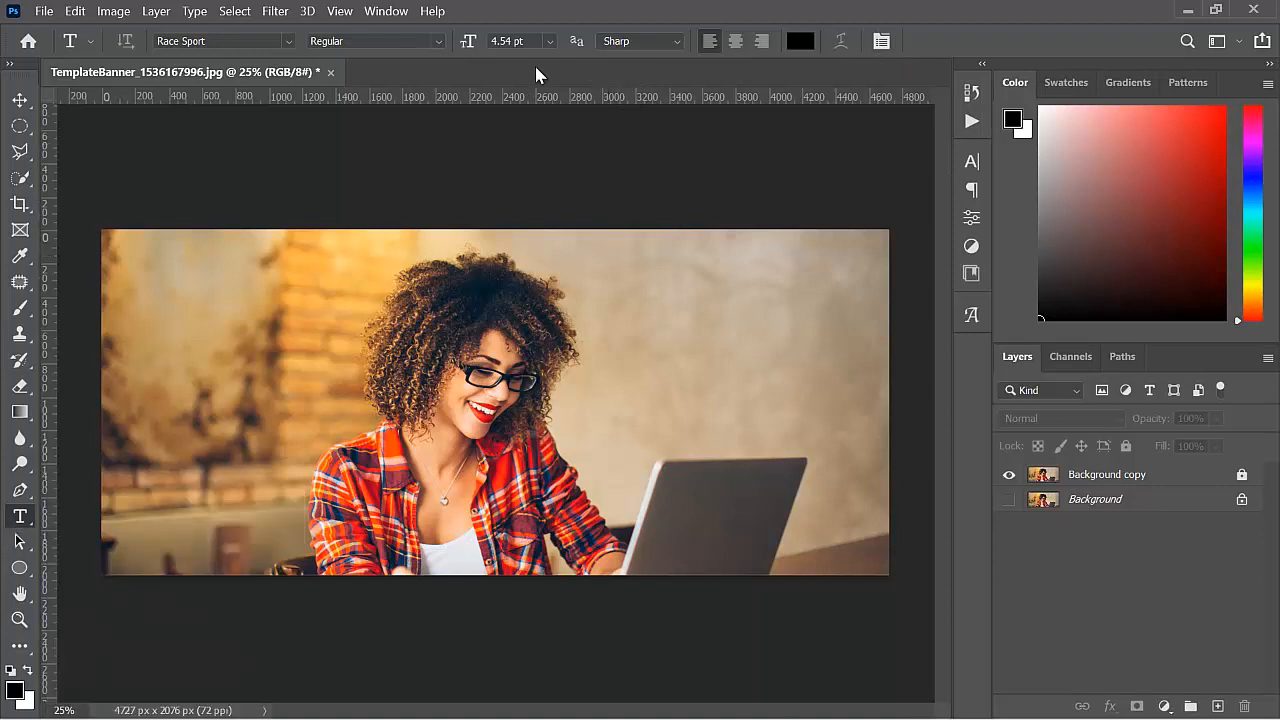
pyautogui.click(20, 100)
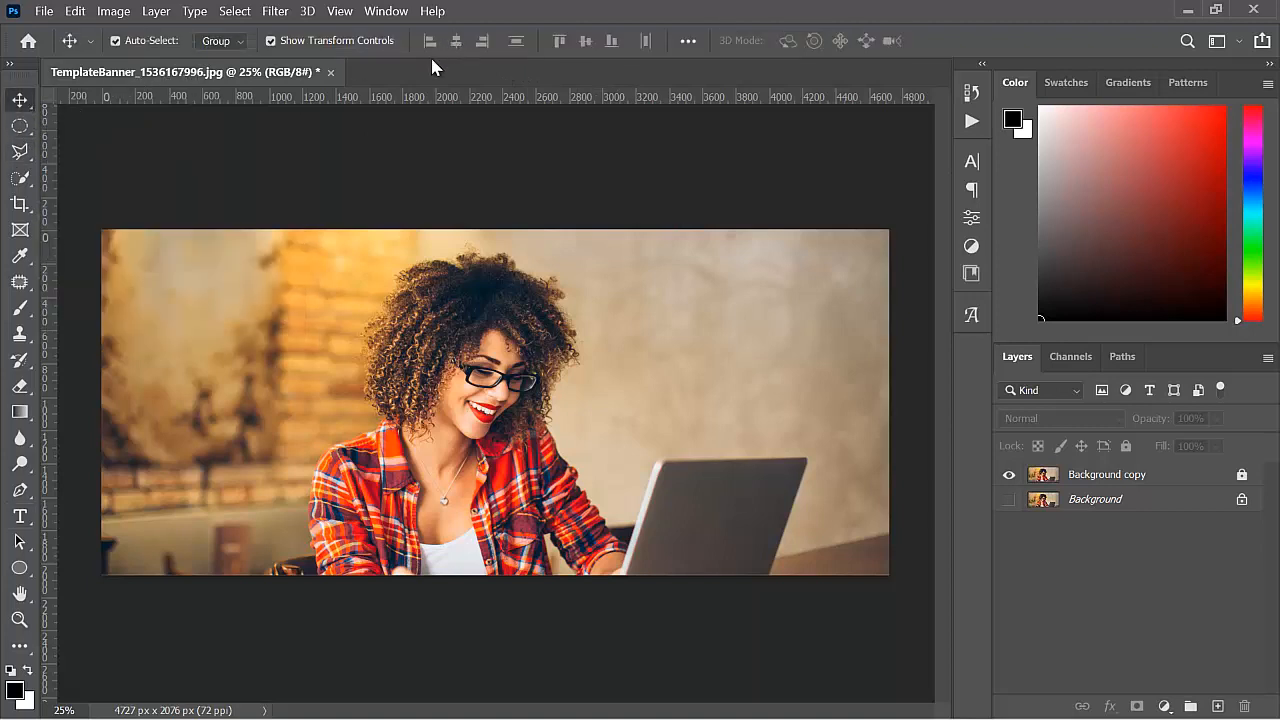
pyautogui.click(20, 516)
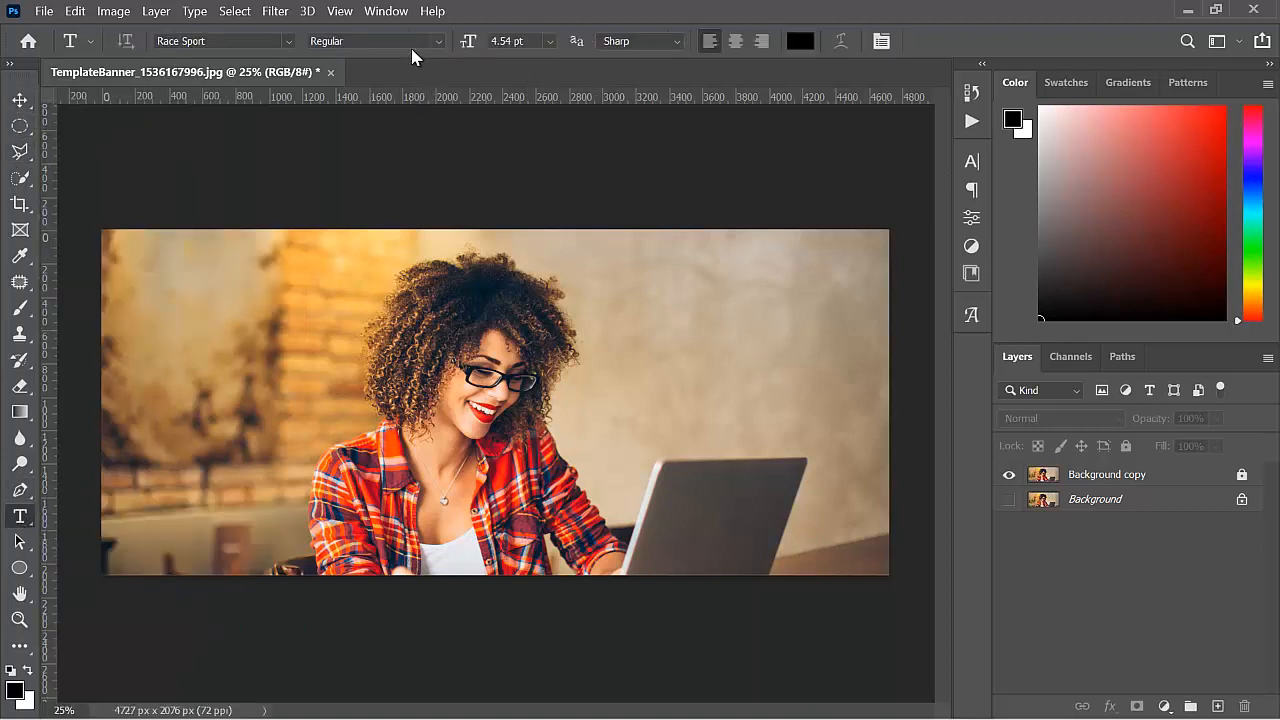
pyautogui.click(550, 43)
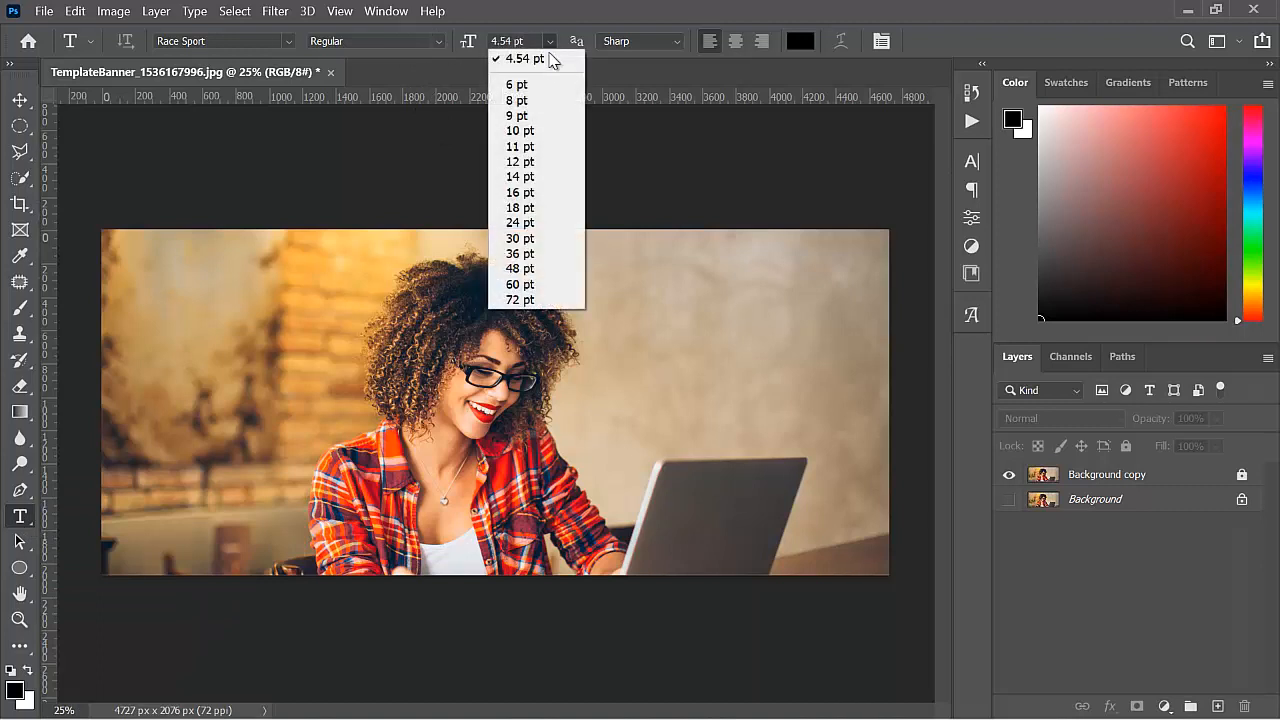
pyautogui.click(536, 300)
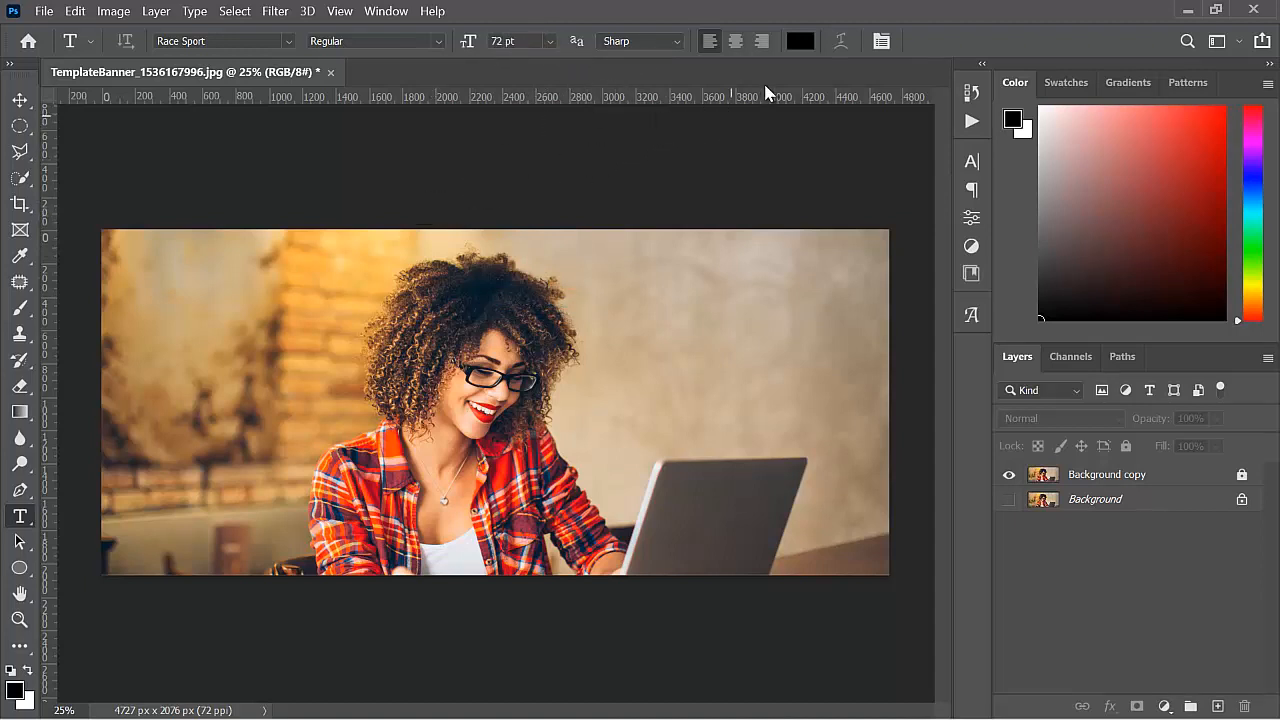
# Set the text colour to white.
pyautogui.click(801, 46)
pyautogui.click(723, 260)
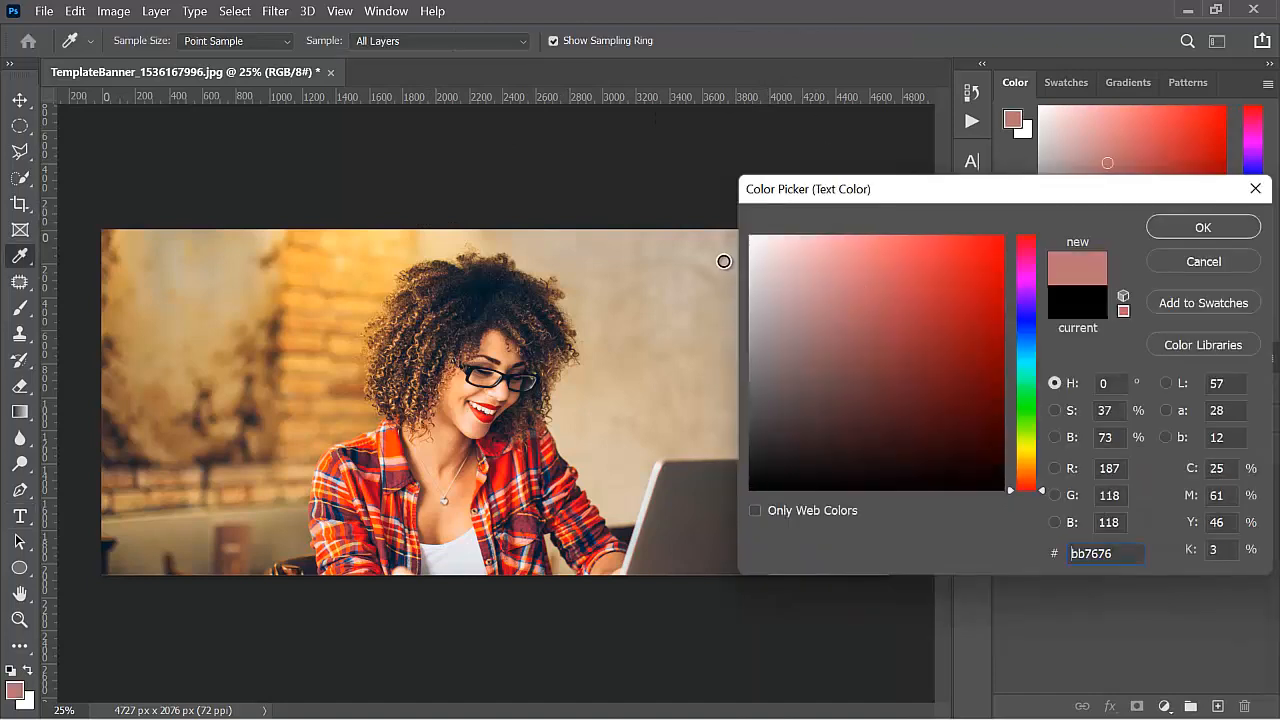
pyautogui.click(750, 262)
pyautogui.moveTo(755, 277)
pyautogui.mouseDown()
pyautogui.moveTo(766, 317)
pyautogui.moveTo(743, 286)
pyautogui.moveTo(734, 223)
pyautogui.mouseUp()
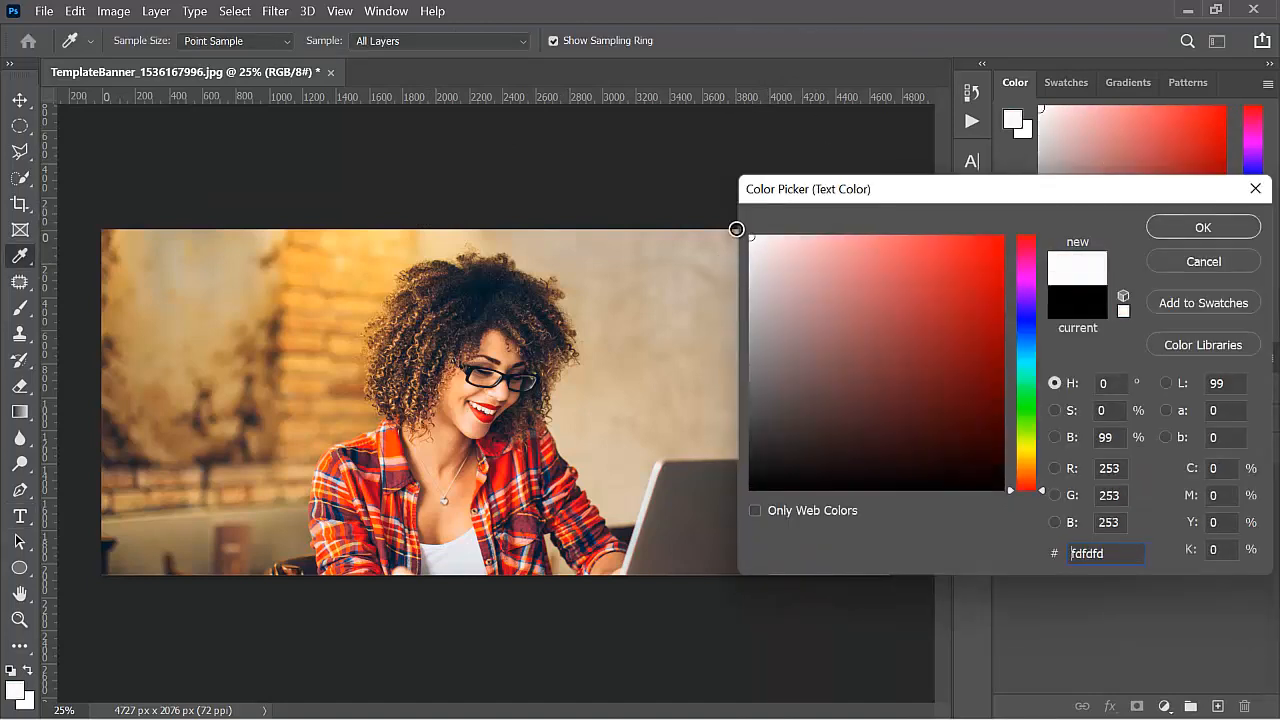
pyautogui.click(1200, 229)
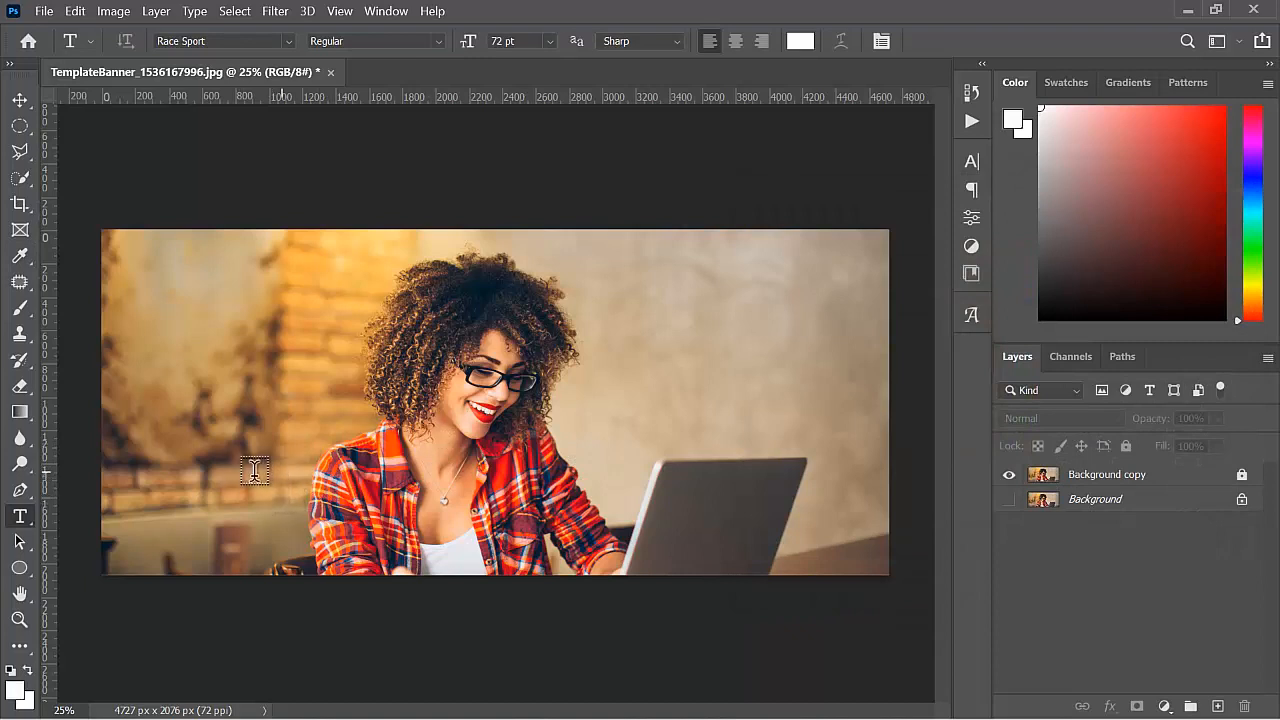
# Add a text layer reading "active" near the woman's arm, replacing the placeholder text.
pyautogui.click(285, 475)
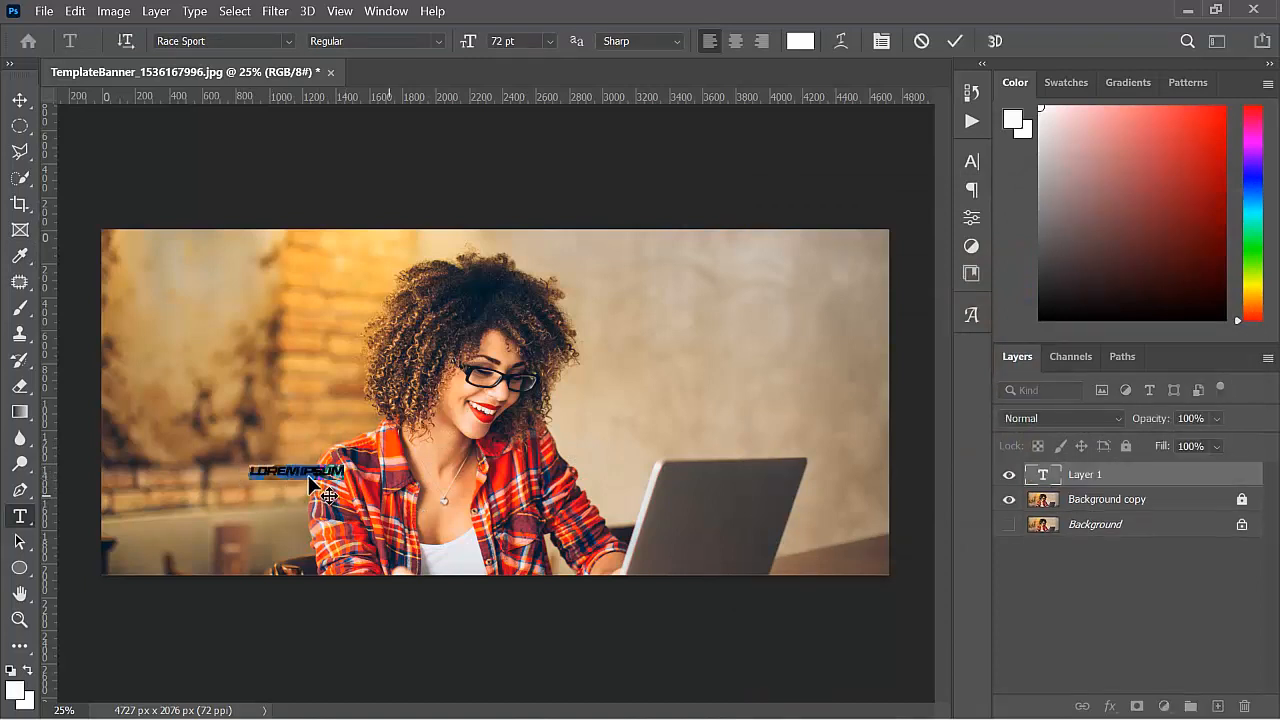
pyautogui.press('BackSpace')
pyautogui.click(20, 100)
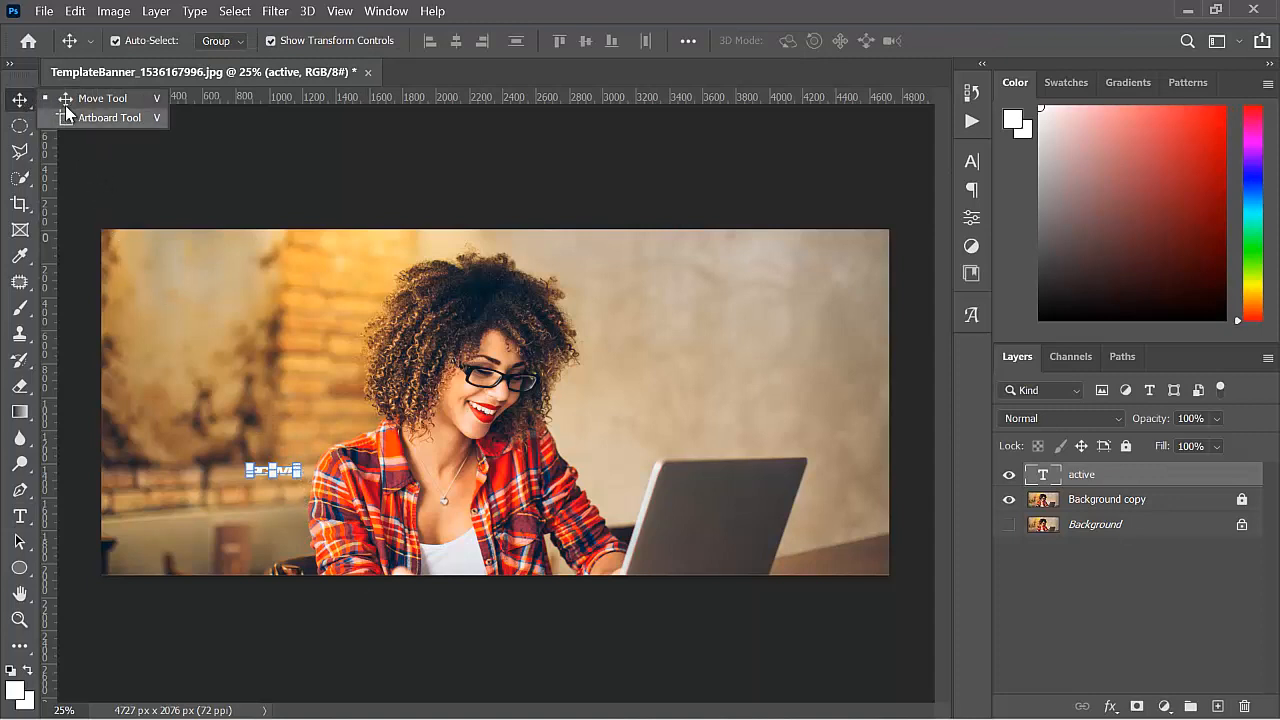
# Scale the "active" text up to about 1033% and position it across the lower part of the photo.
pyautogui.click(90, 100)
pyautogui.moveTo(290, 478); pyautogui.dragTo(754, 693)
pyautogui.moveTo(600, 560); pyautogui.dragTo(578, 528)
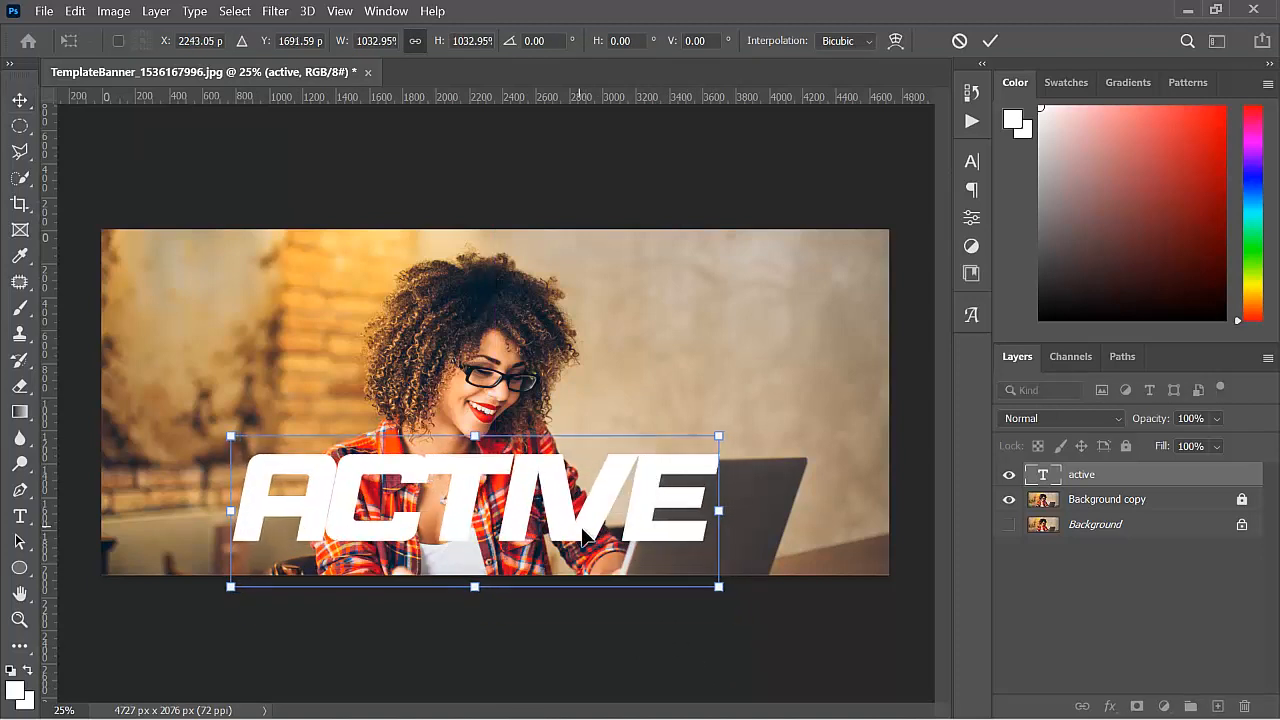
pyautogui.click(20, 100)
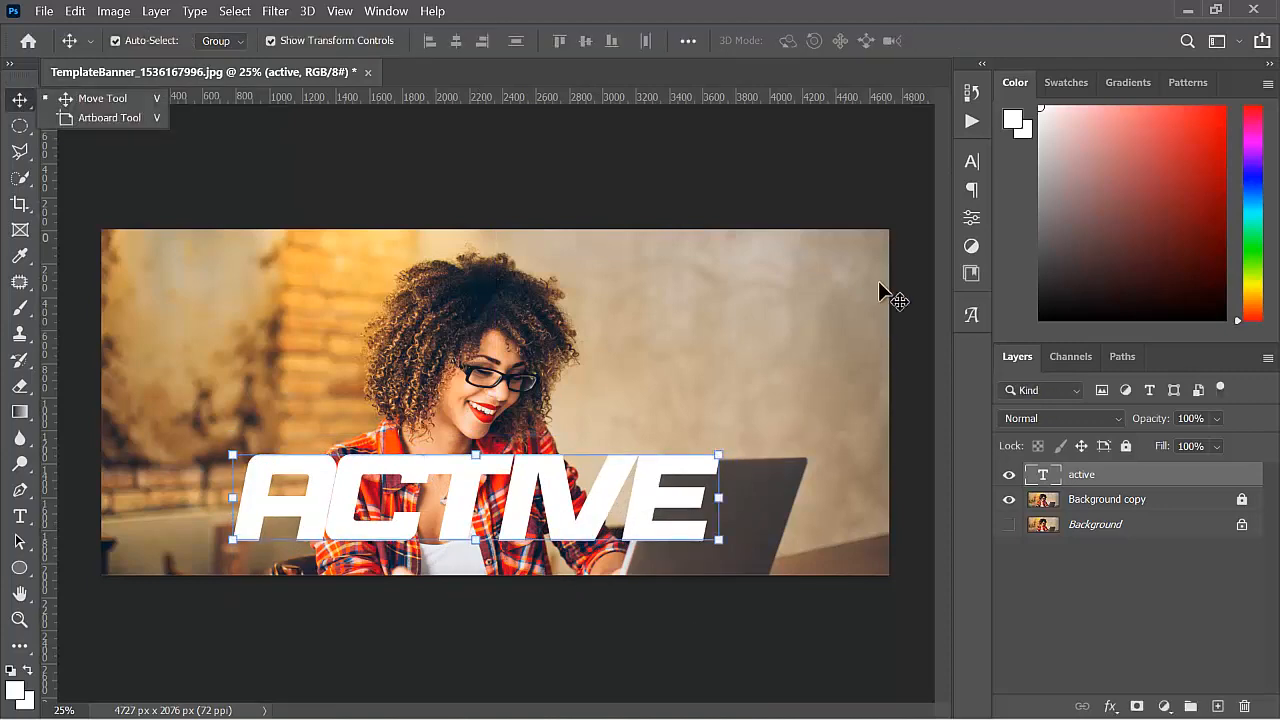
# Change the font of the "active" text to Handel Gothic.
pyautogui.click(966, 162)
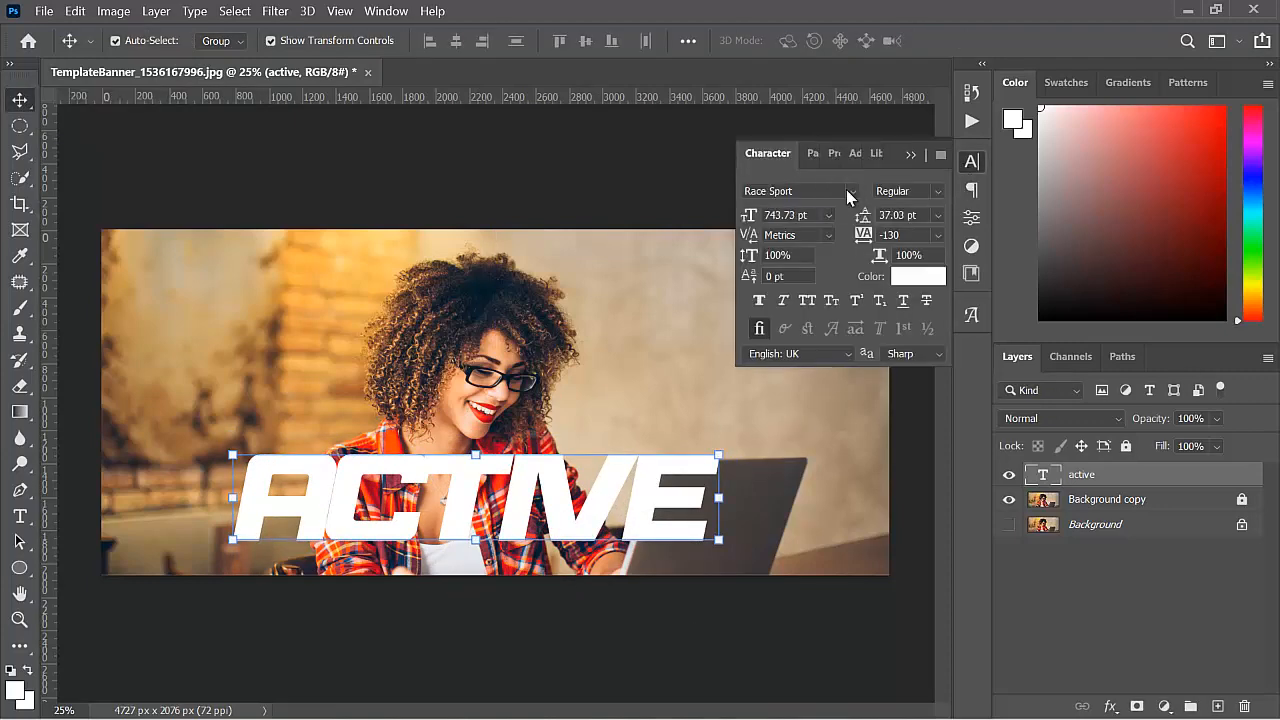
pyautogui.click(851, 188)
pyautogui.scroll(4, 1003, 410)
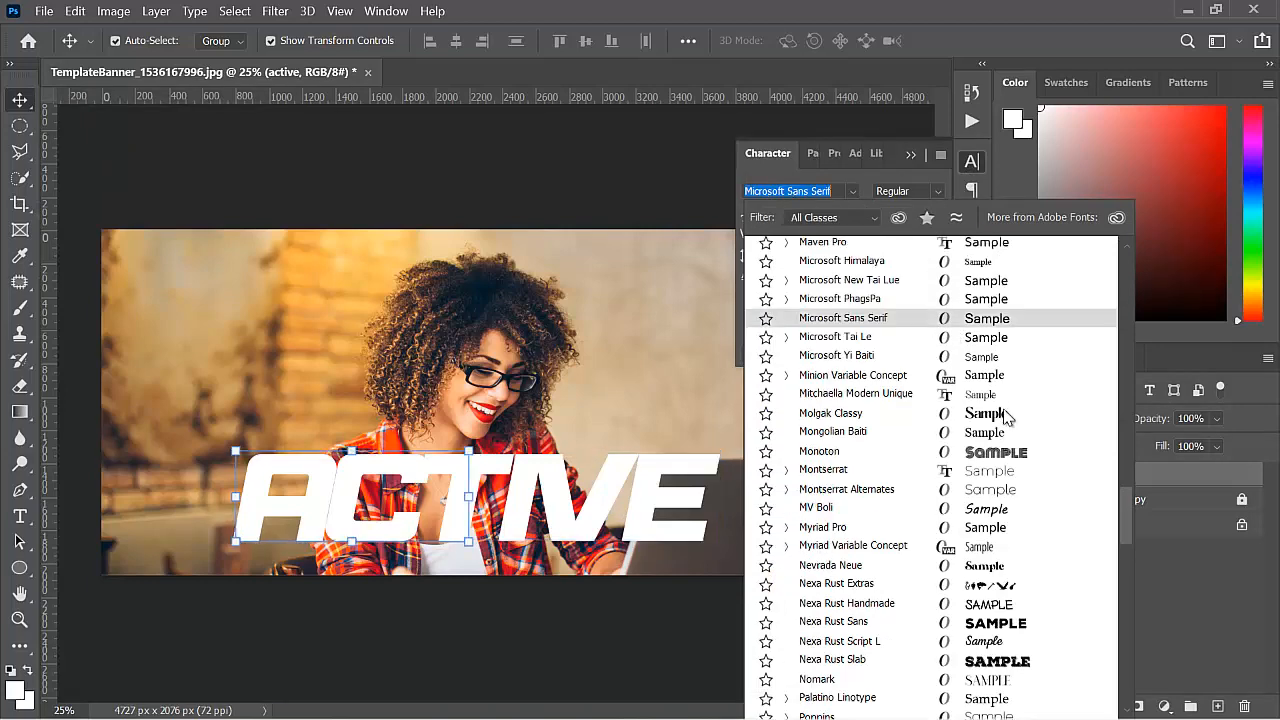
pyautogui.scroll(10, 1006, 420)
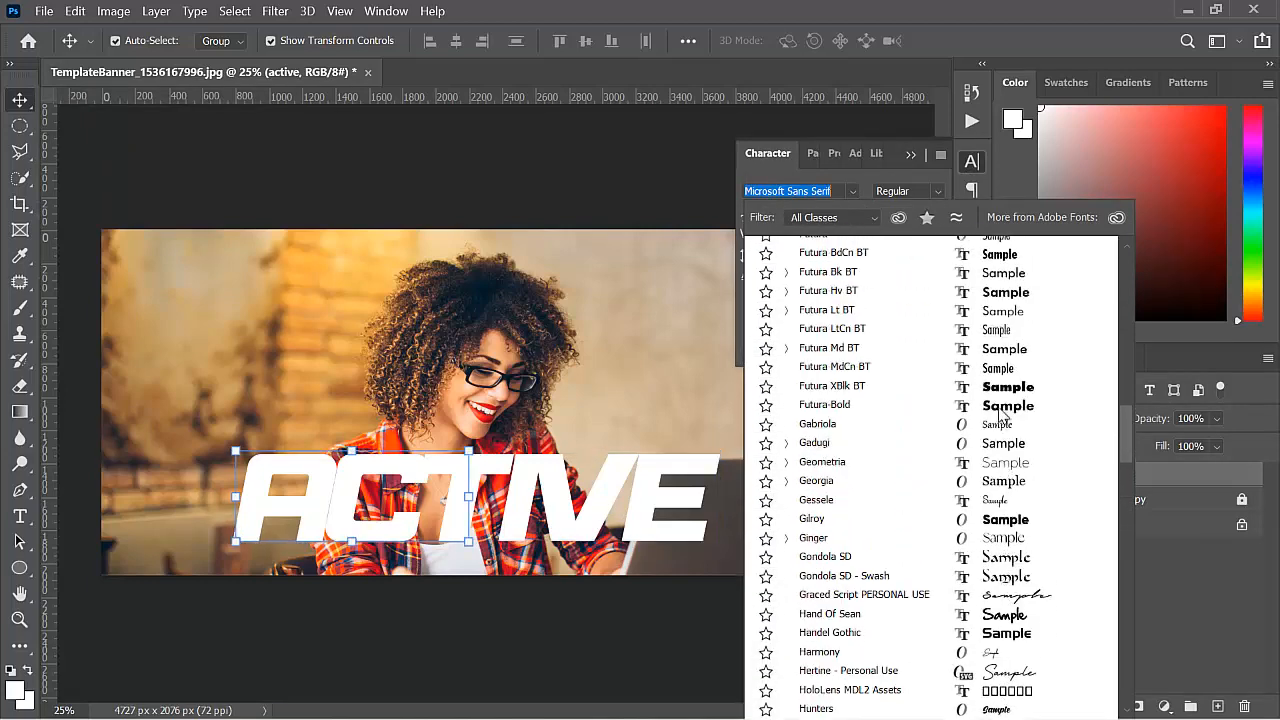
pyautogui.scroll(5, 997, 414)
pyautogui.press('Escape')
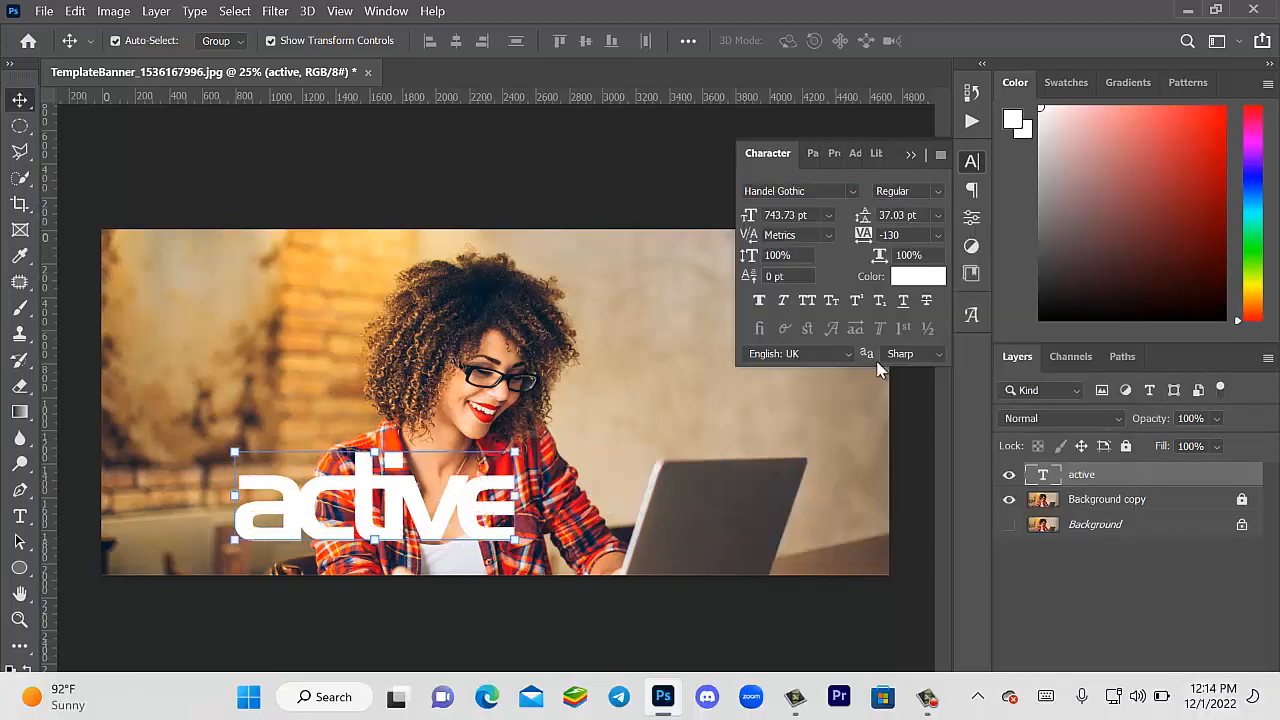
# Apply All Caps to the text and set its tracking to -30.
pyautogui.click(807, 301)
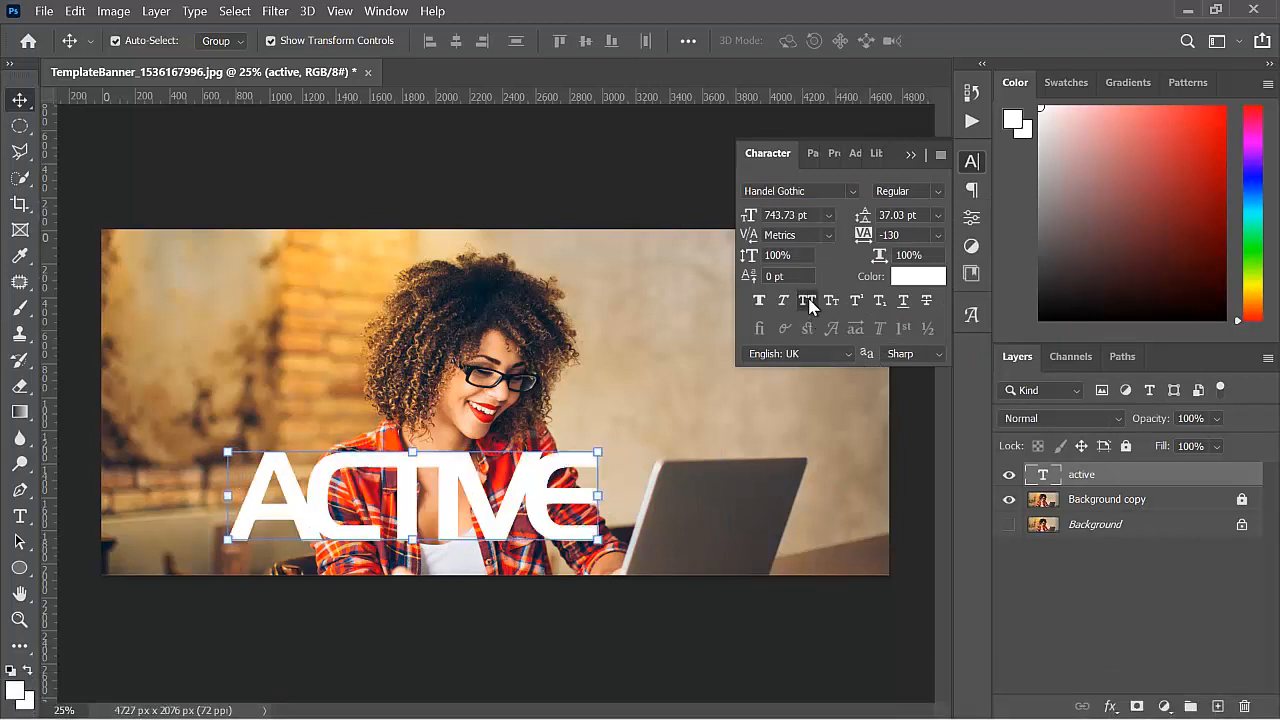
pyautogui.click(808, 301)
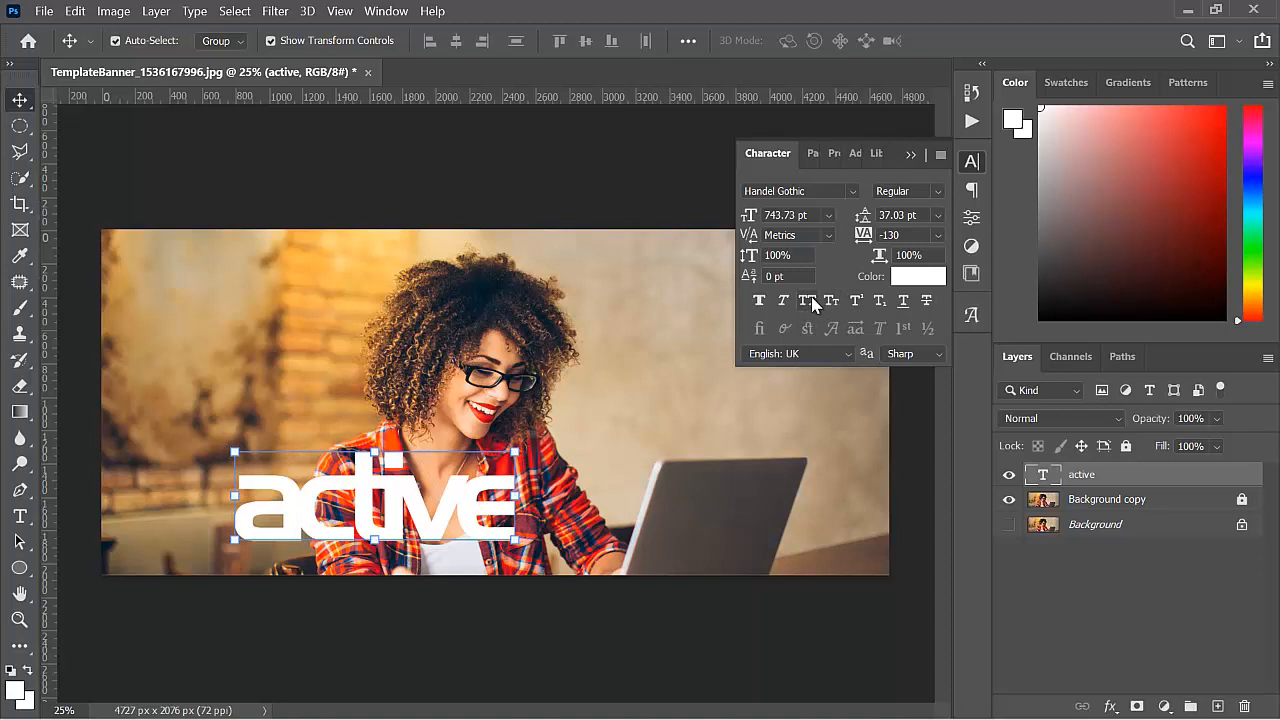
pyautogui.click(807, 301)
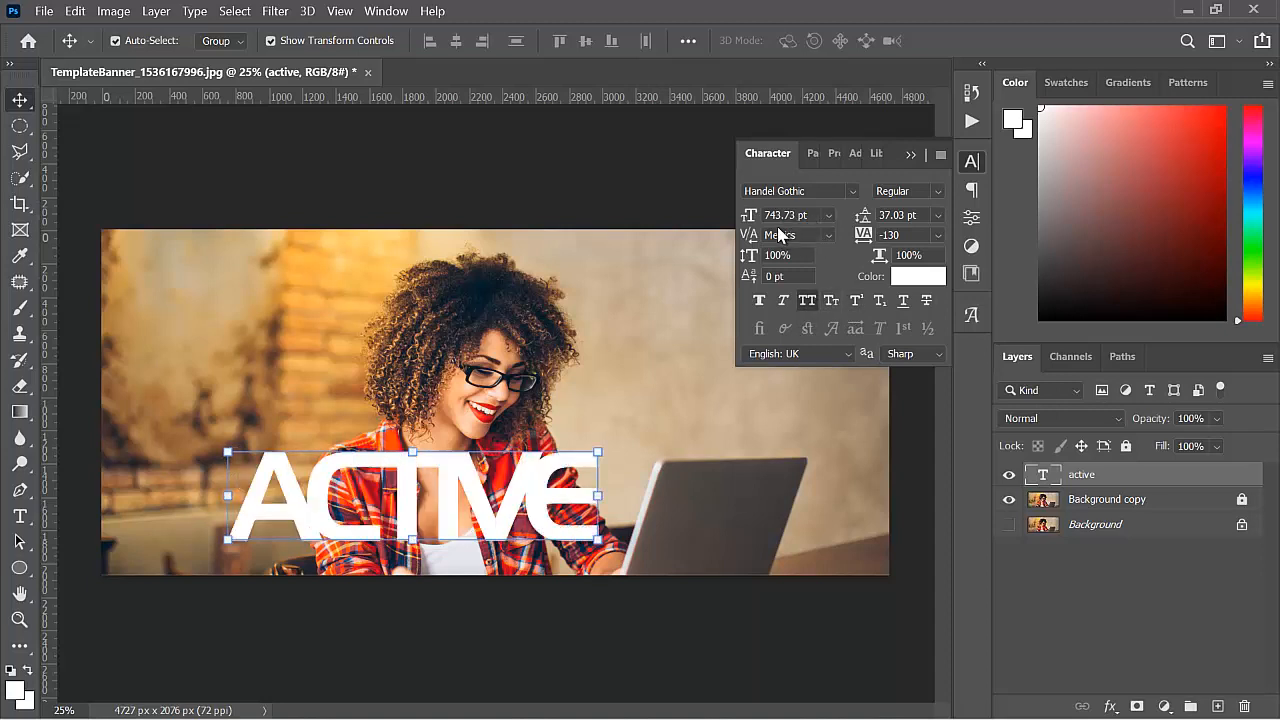
pyautogui.click(864, 240)
pyautogui.moveTo(863, 240); pyautogui.dragTo(860, 239)
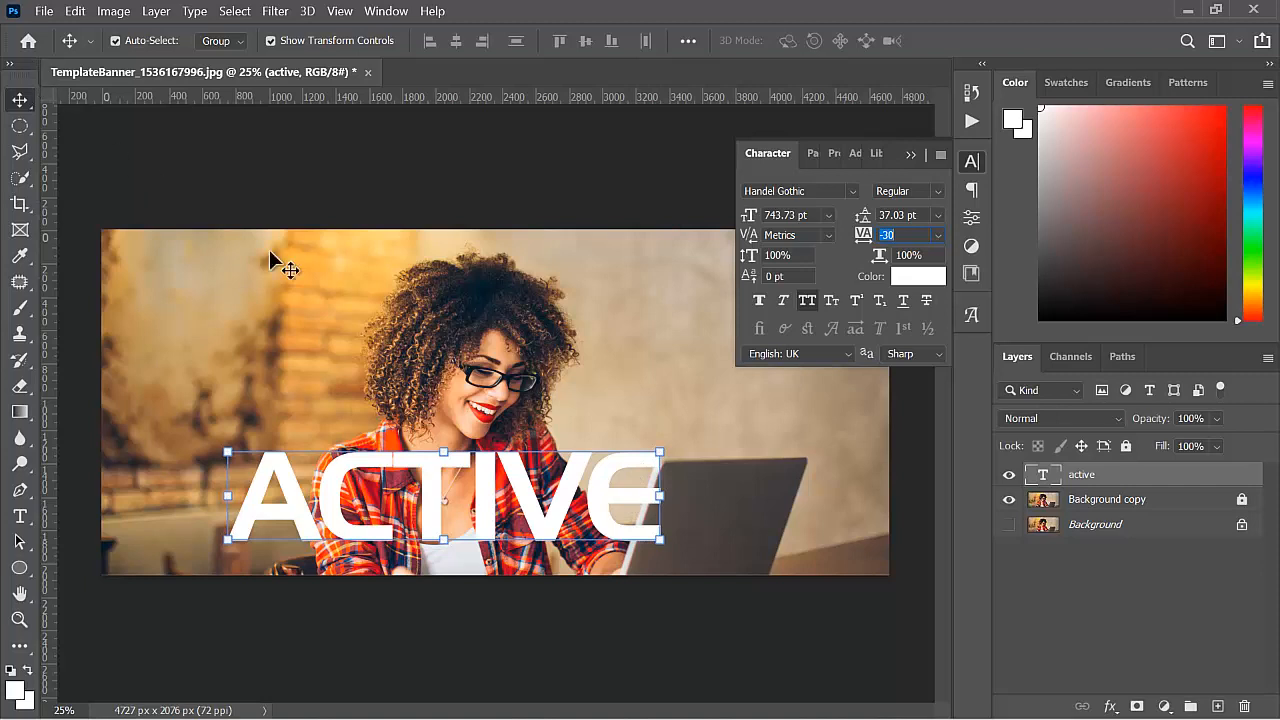
pyautogui.click(910, 157)
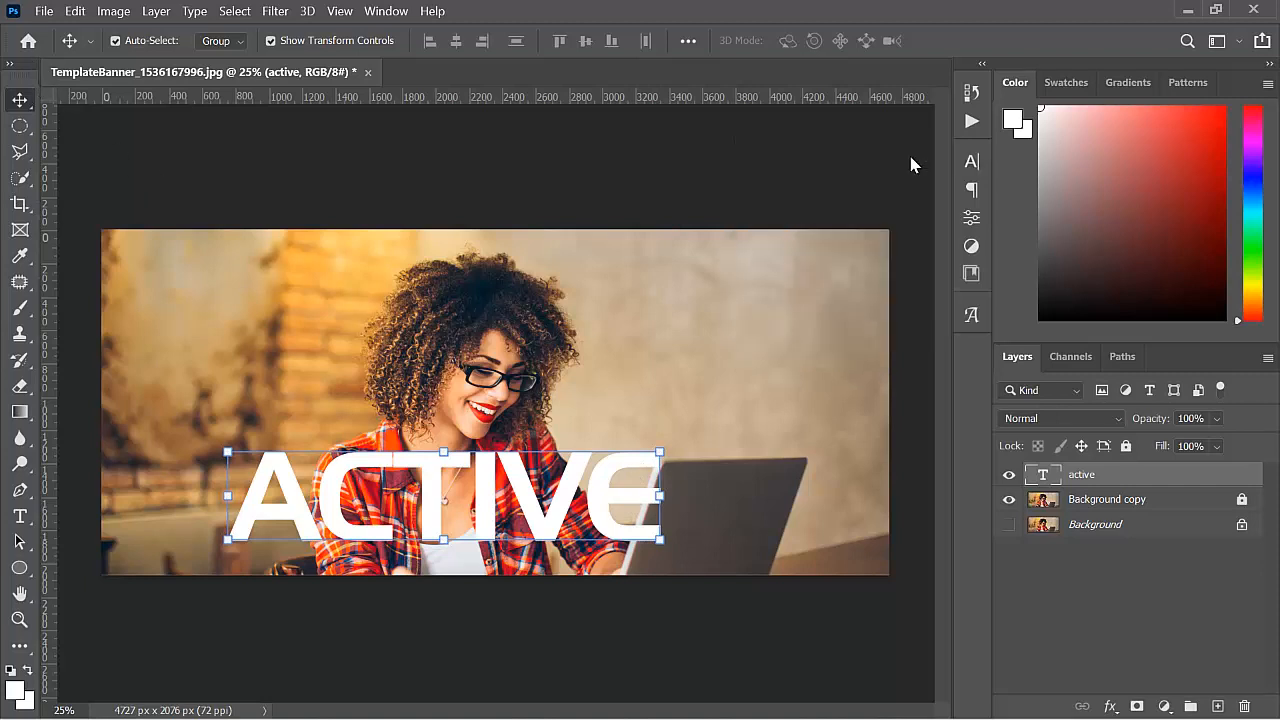
# Enlarge the ACTIVE text to about 105% and centre it near the photo's lower edge.
pyautogui.moveTo(670, 443); pyautogui.dragTo(690, 435)
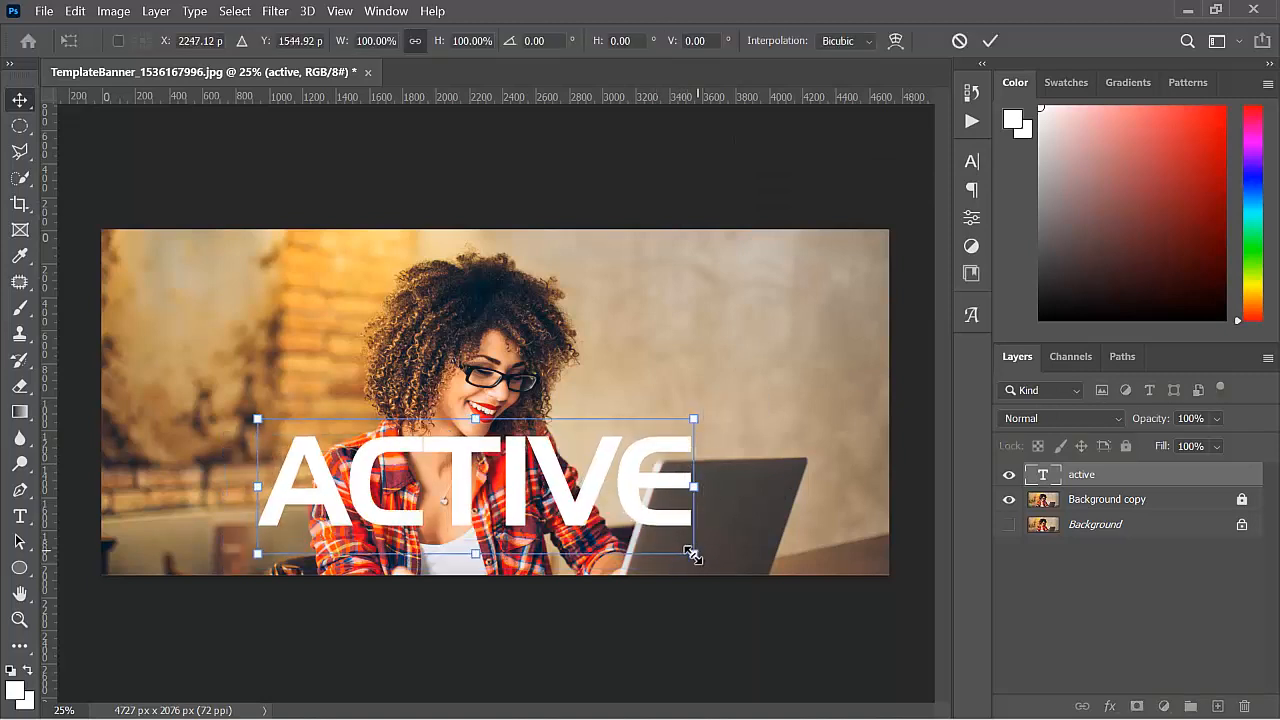
pyautogui.moveTo(694, 553); pyautogui.dragTo(714, 561)
pyautogui.moveTo(664, 517); pyautogui.dragTo(654, 541)
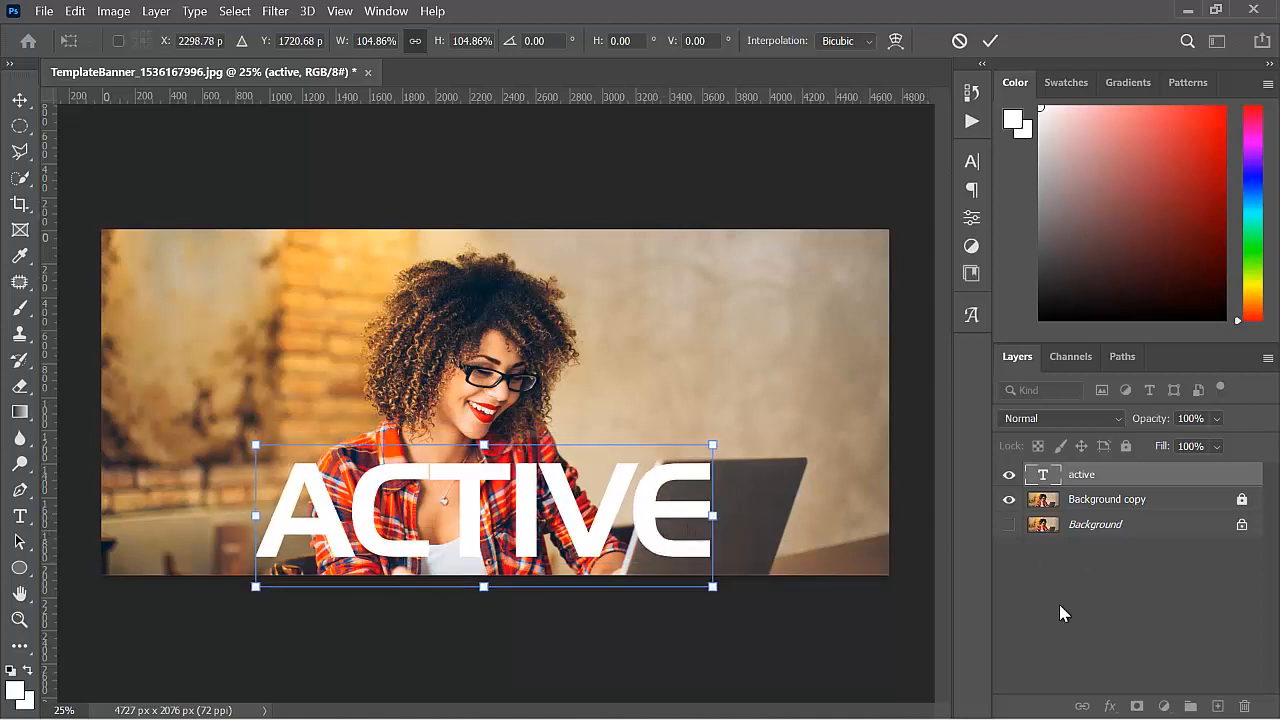
pyautogui.press('Return')
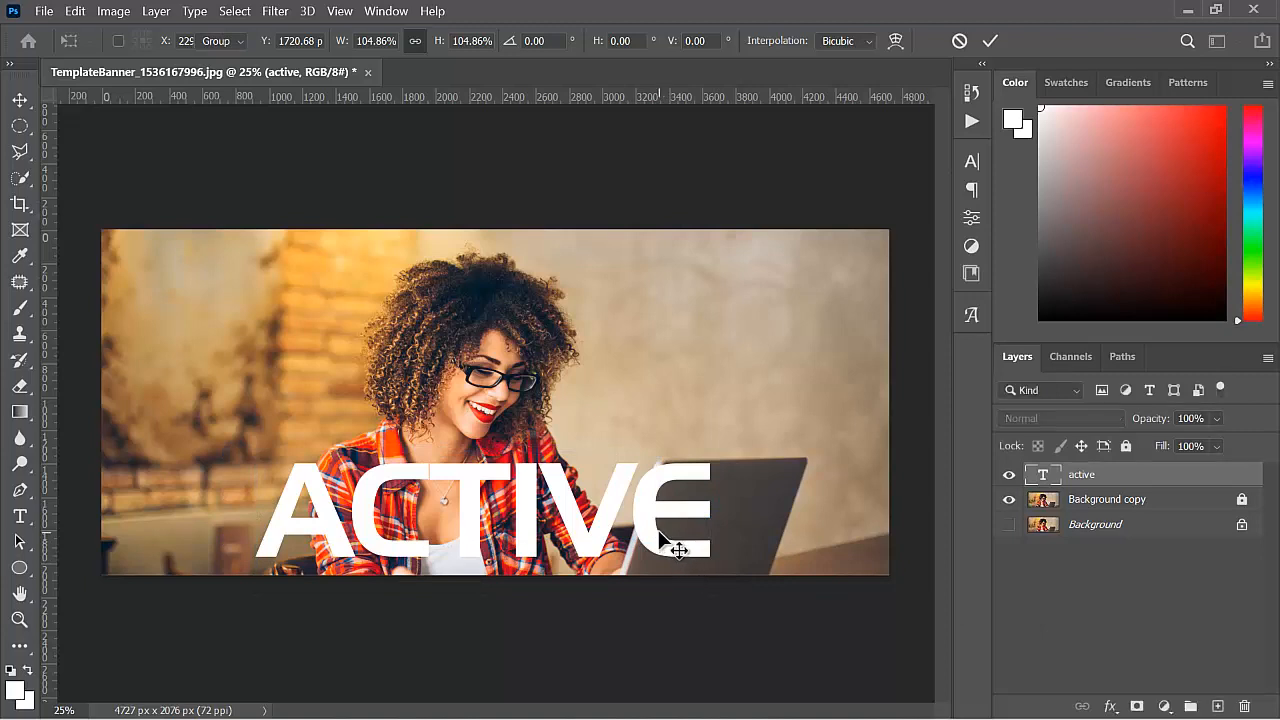
pyautogui.click(1109, 707)
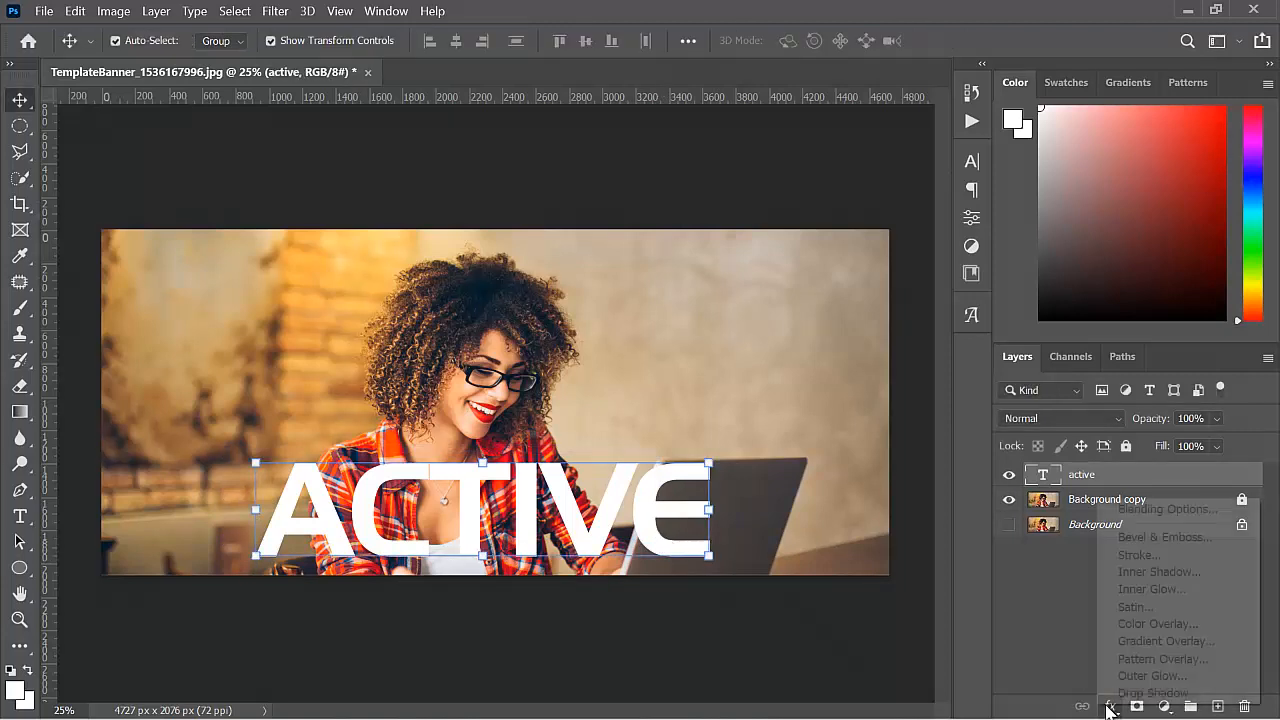
pyautogui.click(1140, 693)
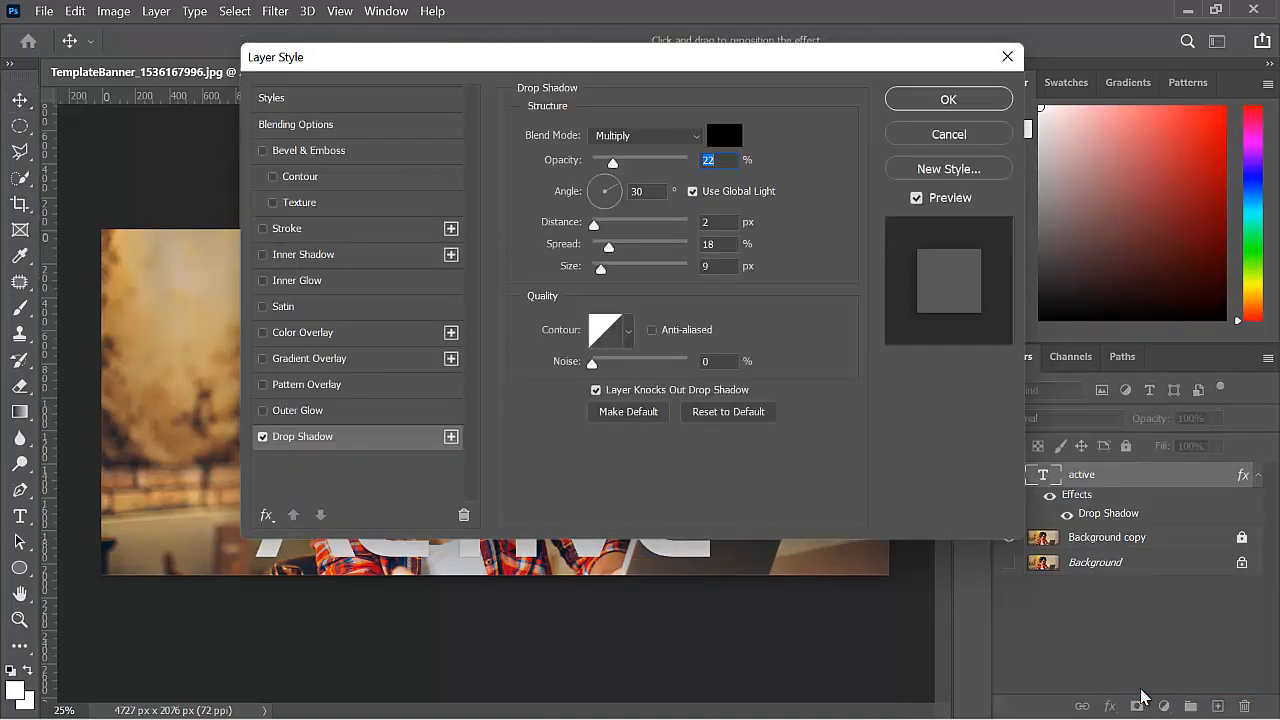
pyautogui.moveTo(630, 75); pyautogui.dragTo(880, 64)
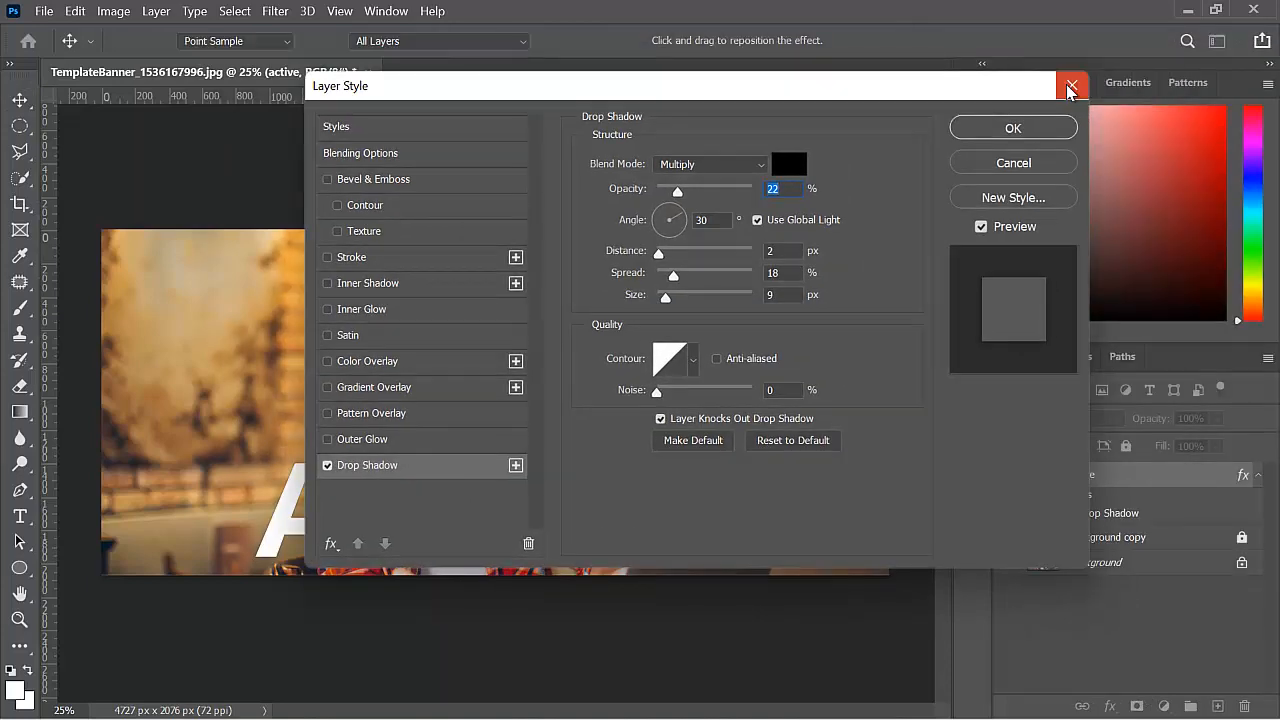
pyautogui.click(1077, 86)
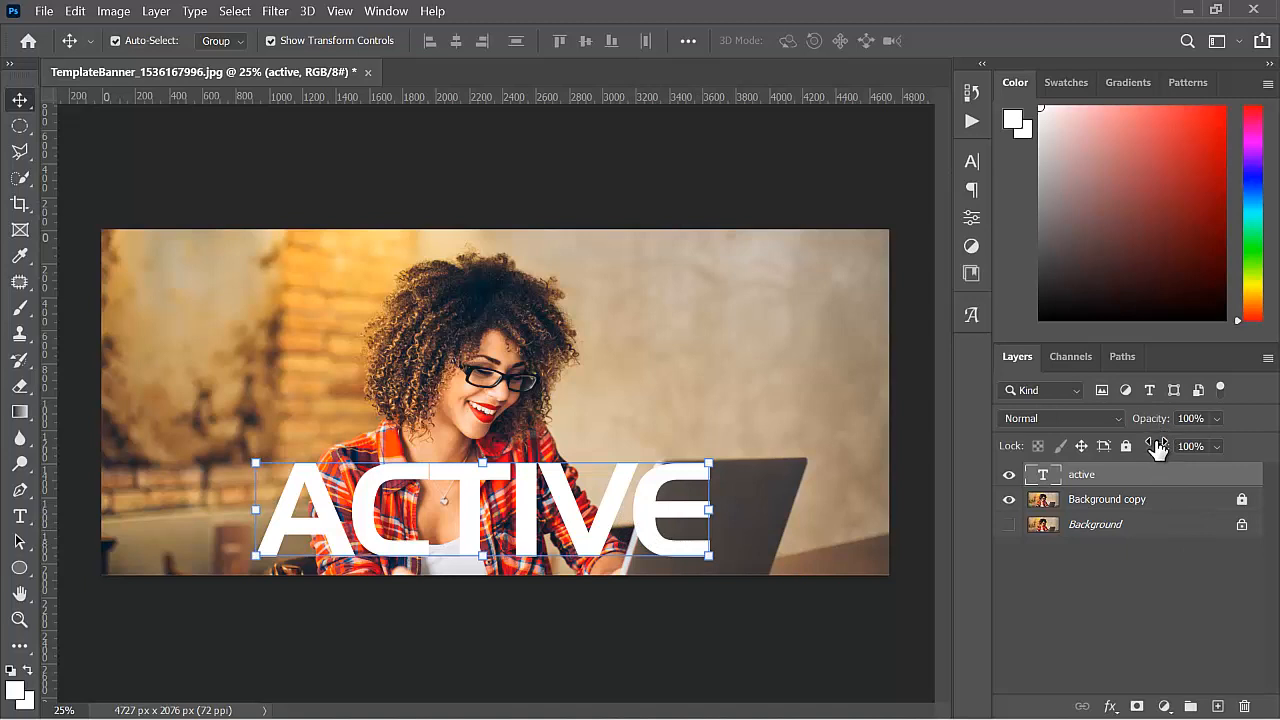
pyautogui.click(1217, 418)
pyautogui.moveTo(1250, 441)
pyautogui.mouseDown()
pyautogui.moveTo(1161, 446)
pyautogui.moveTo(1266, 455)
pyautogui.mouseUp()
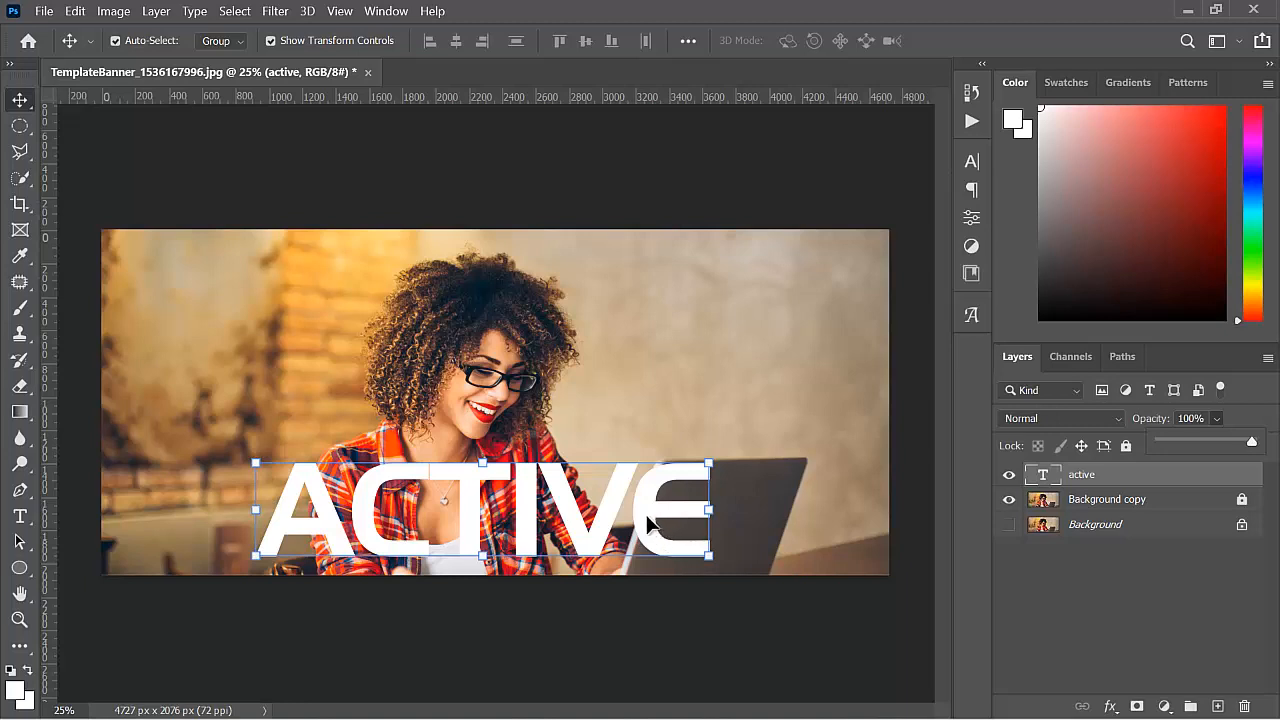
# Reduce the fill of the "active" text layer to 0%, keeping its opacity at 100%.
pyautogui.click(1048, 619)
pyautogui.click(660, 540)
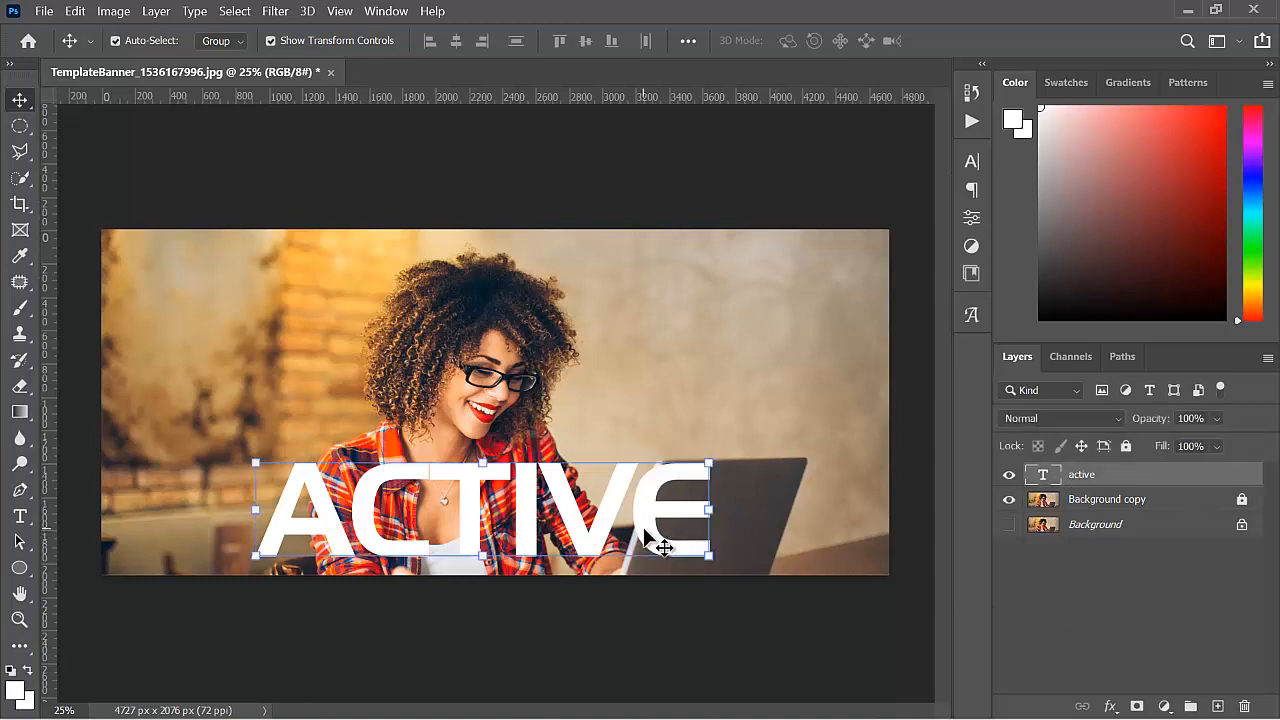
pyautogui.click(1216, 447)
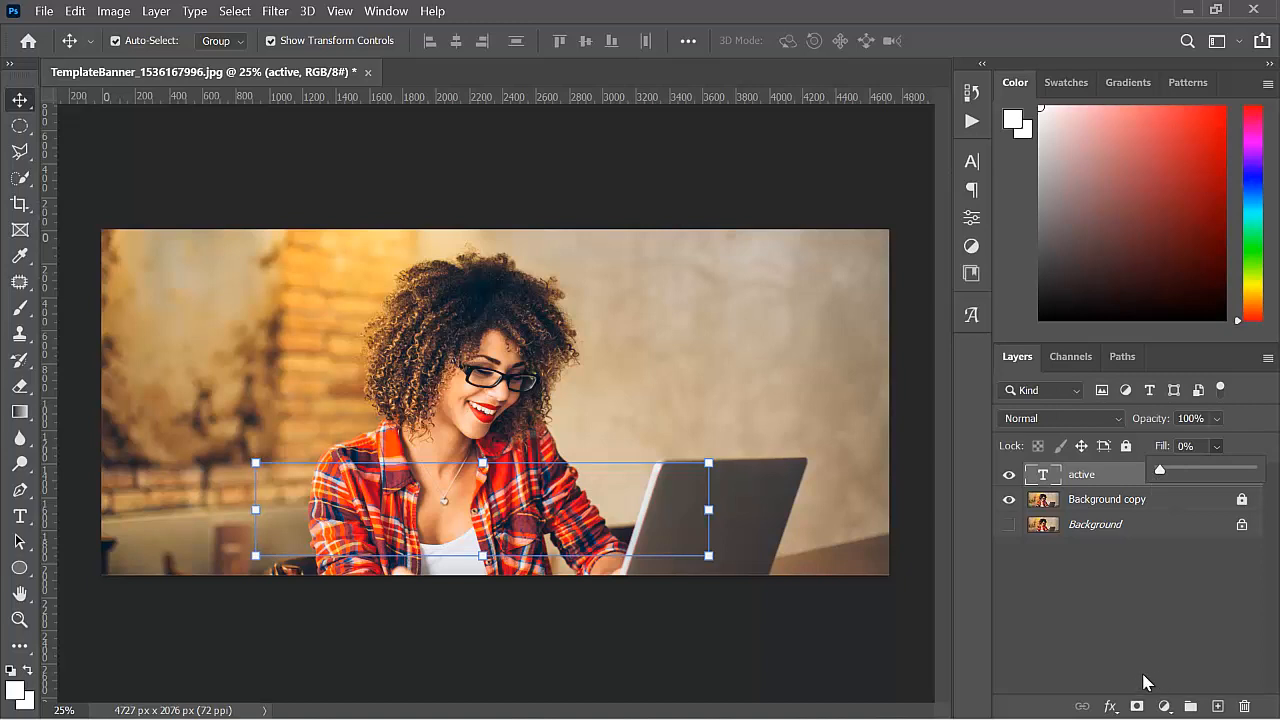
# Add a Drop Shadow effect to the "active" text layer and set its angle to 180°.
pyautogui.click(1113, 707)
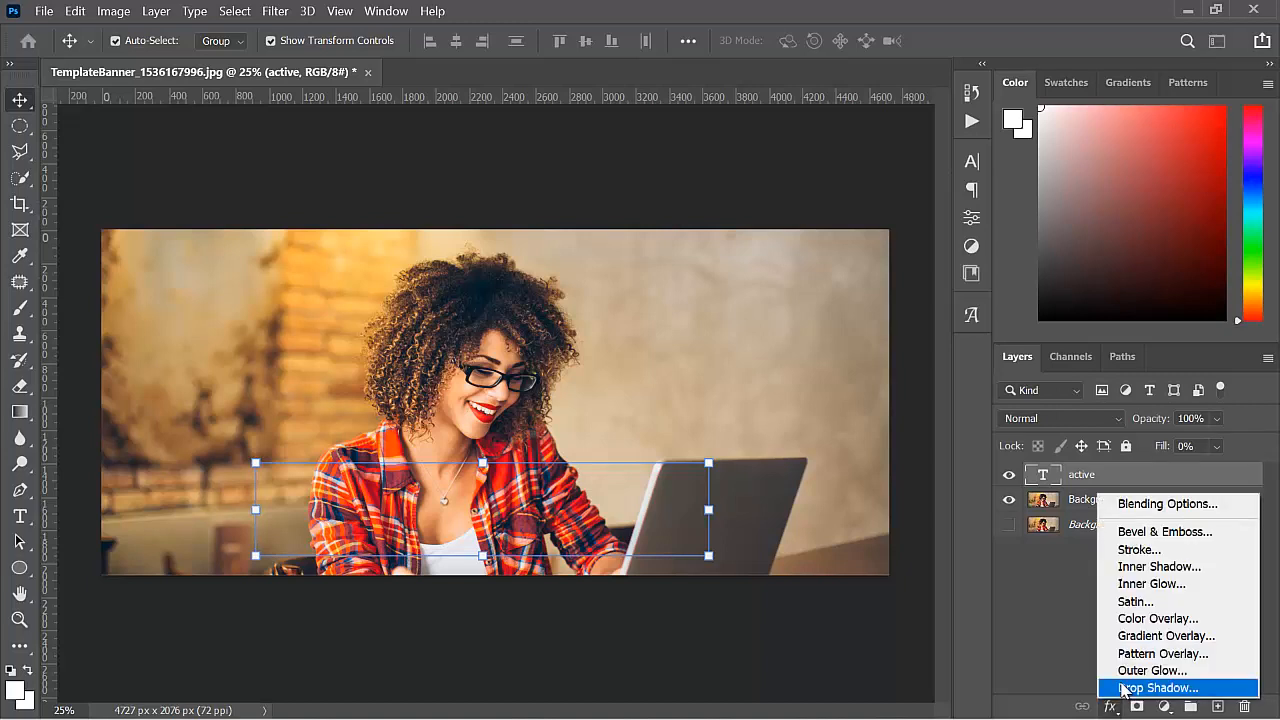
pyautogui.click(1122, 688)
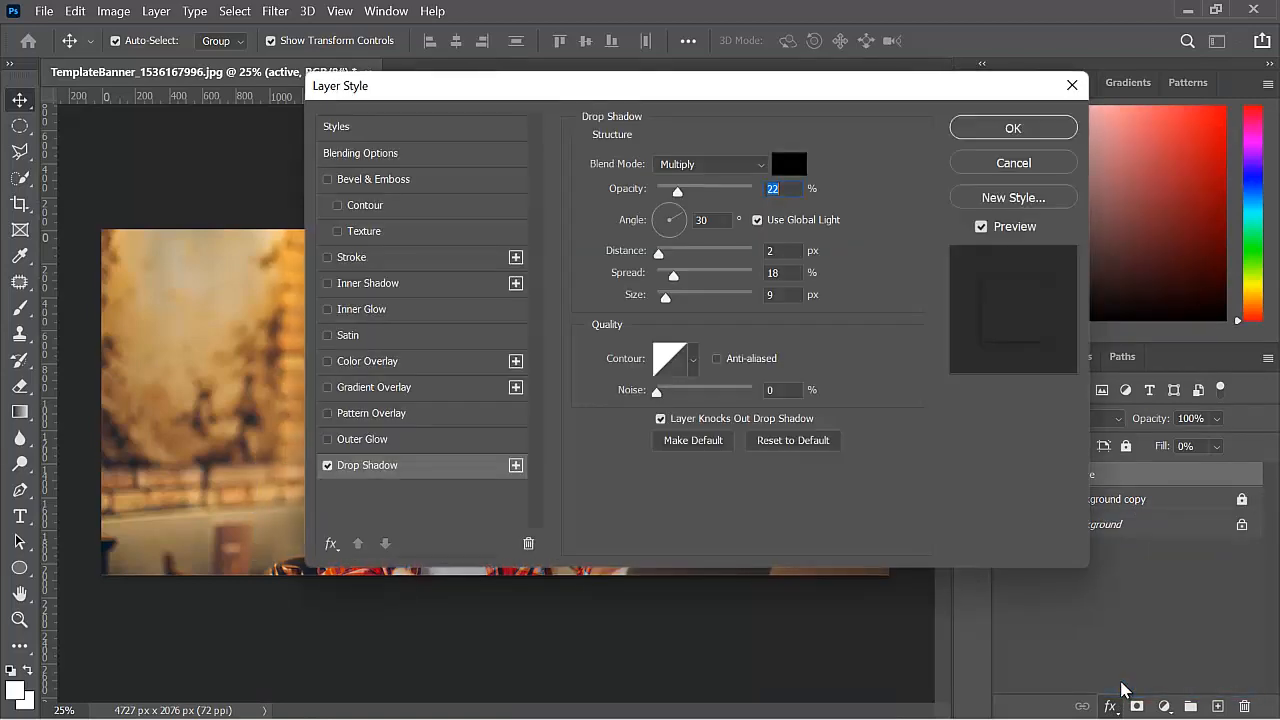
pyautogui.moveTo(775, 93); pyautogui.dragTo(1019, 43)
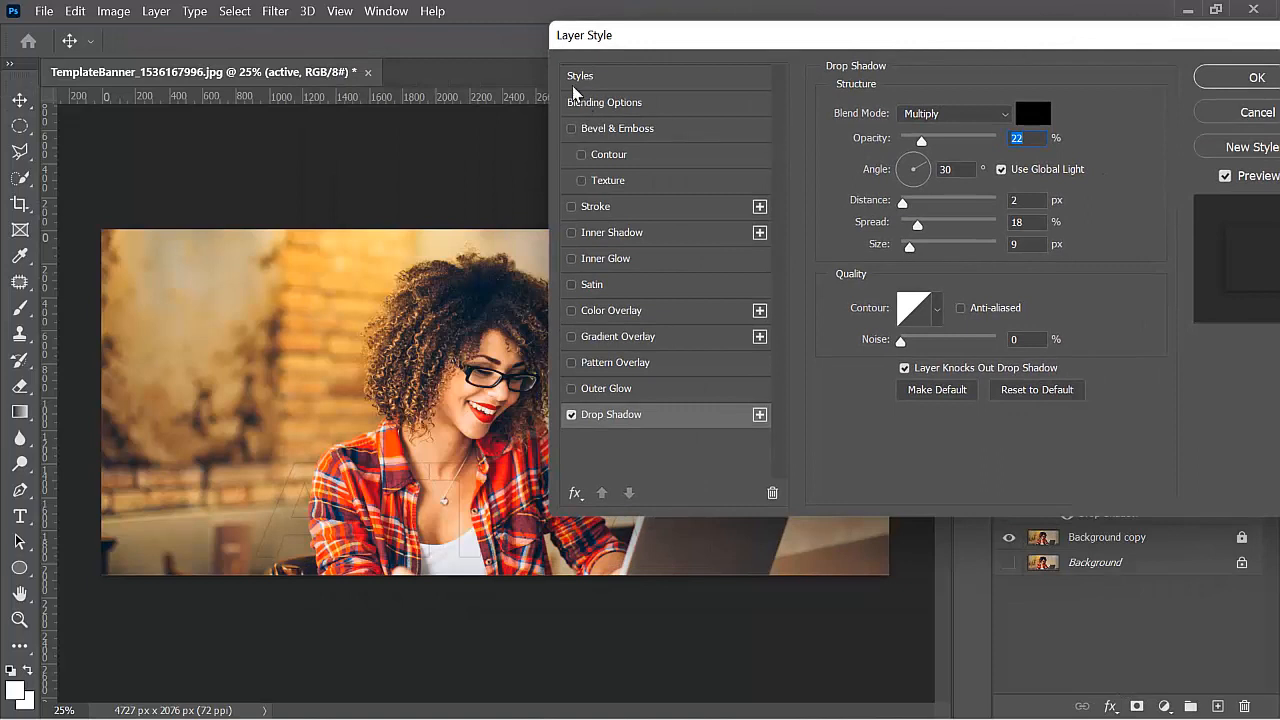
pyautogui.moveTo(762, 33); pyautogui.dragTo(722, 25)
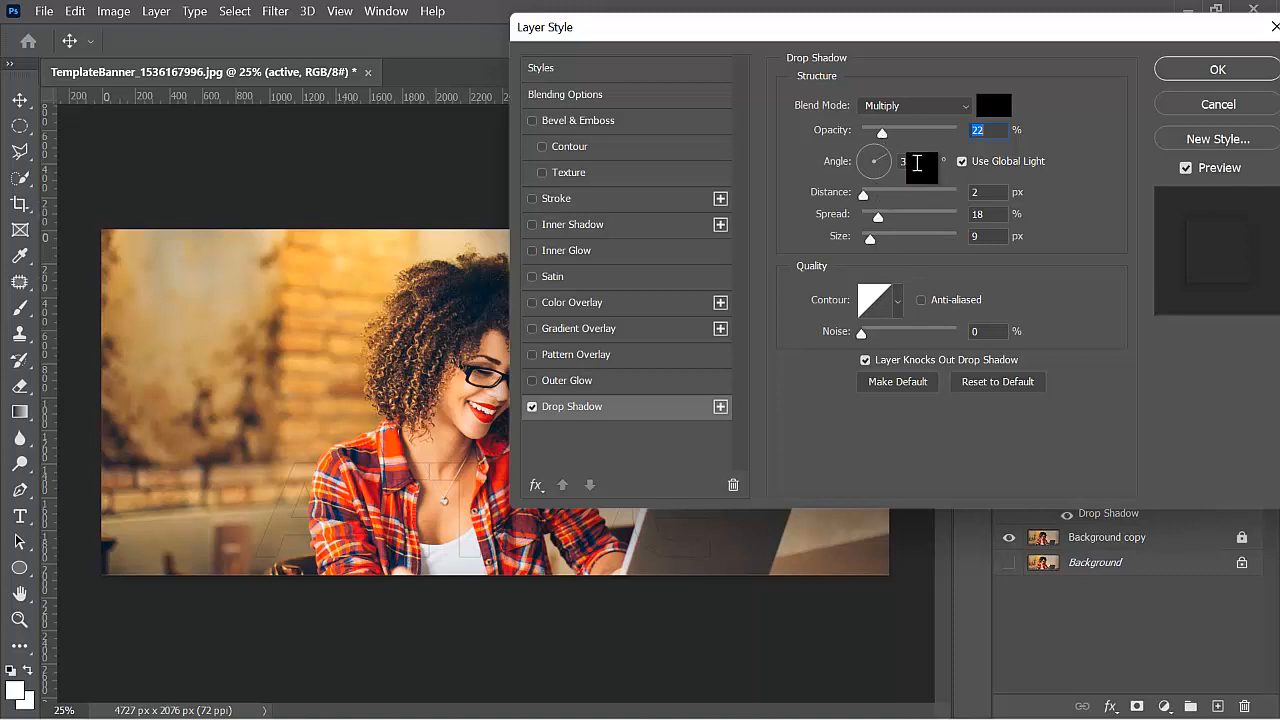
pyautogui.doubleClick(906, 162)
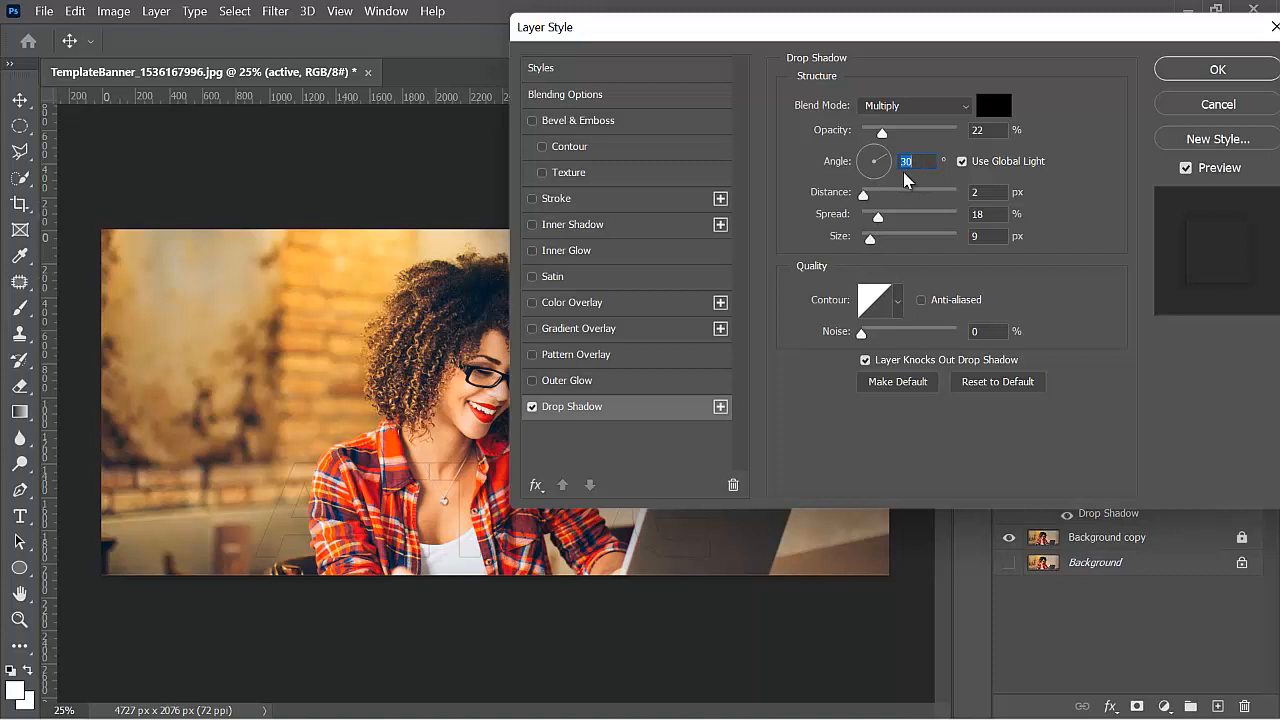
pyautogui.write('12')
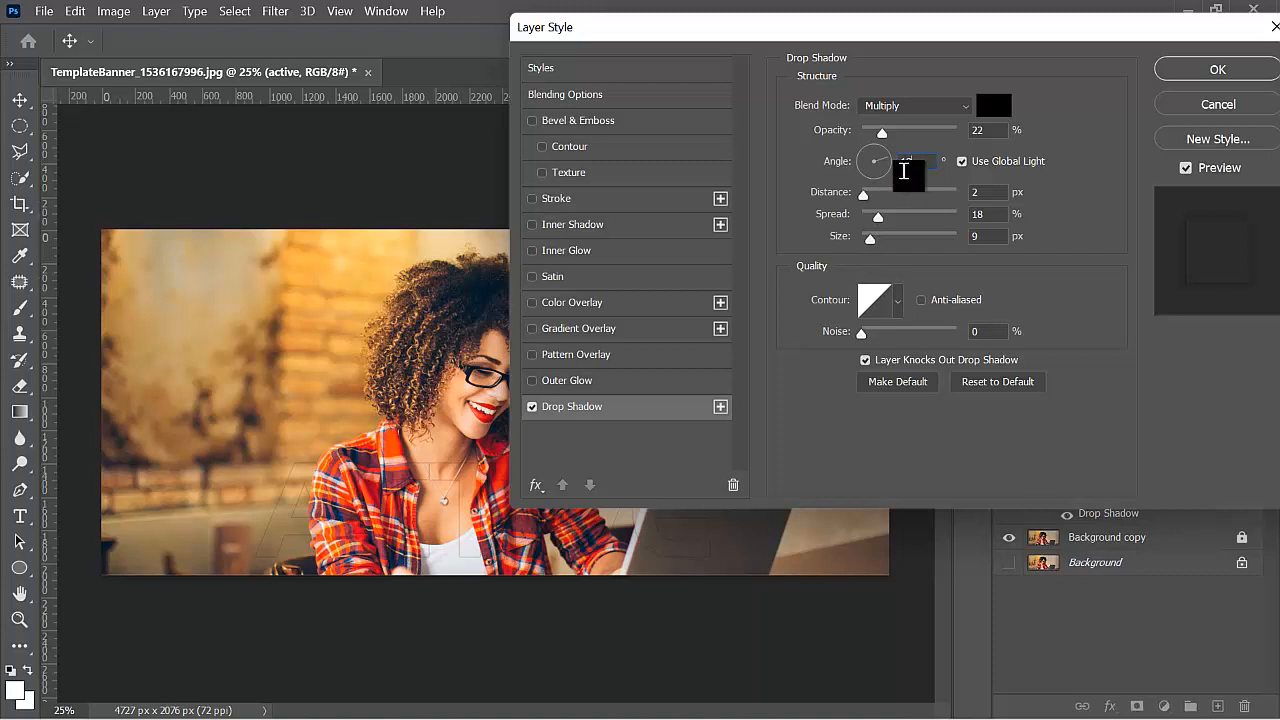
pyautogui.write('0')
pyautogui.press('Return')
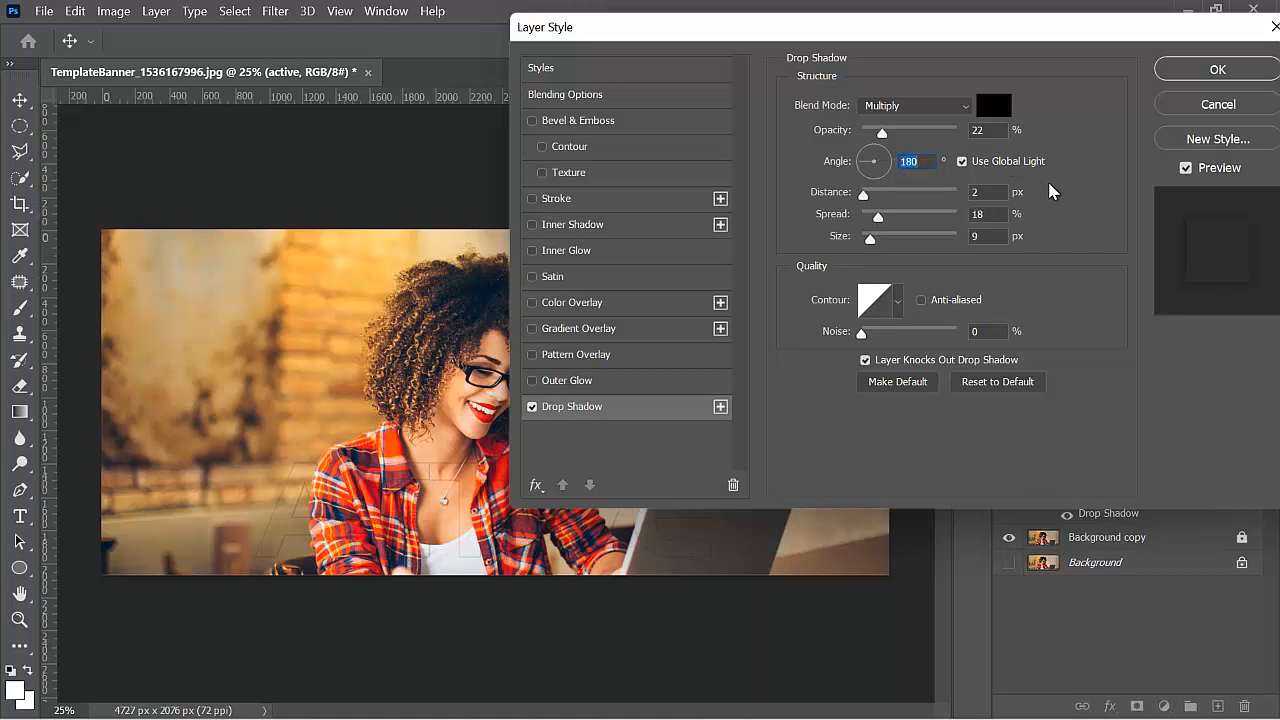
# Set the drop shadow's opacity to 65%, distance to 18 px and size to 50 px, and apply the effect.
pyautogui.moveTo(881, 131); pyautogui.dragTo(925, 151)
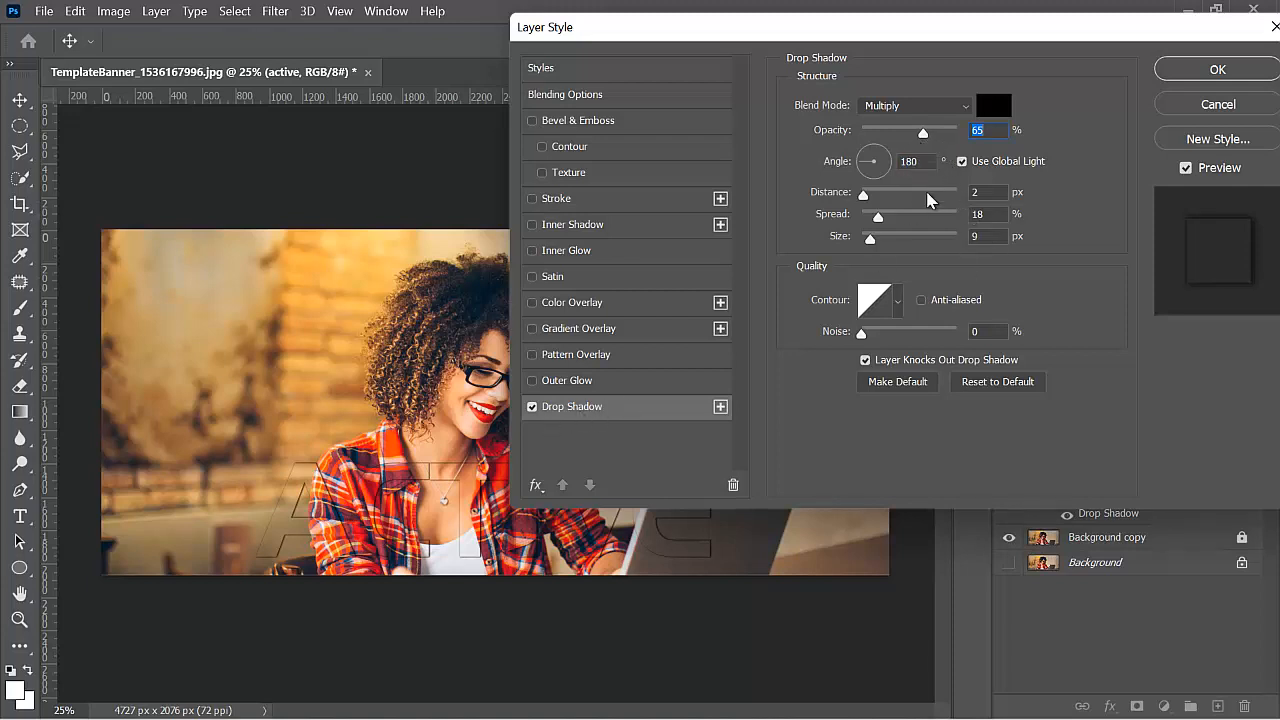
pyautogui.click(970, 191)
pyautogui.write('0')
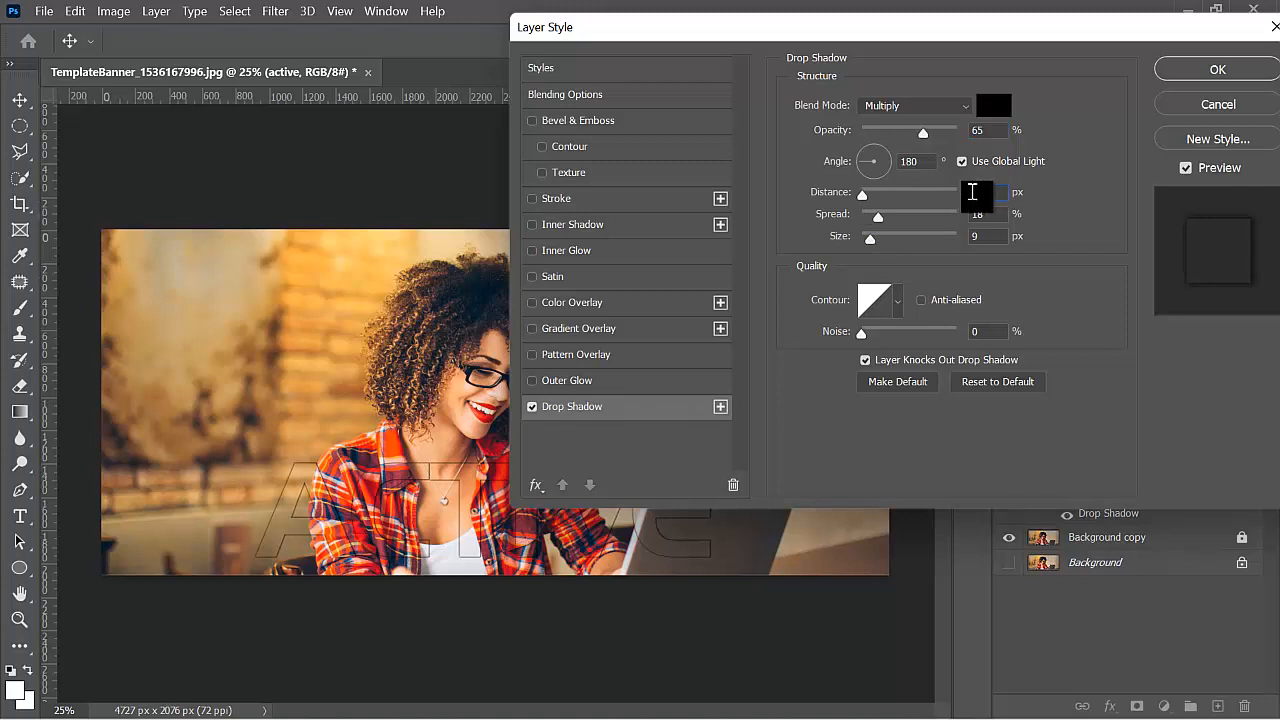
pyautogui.write('8')
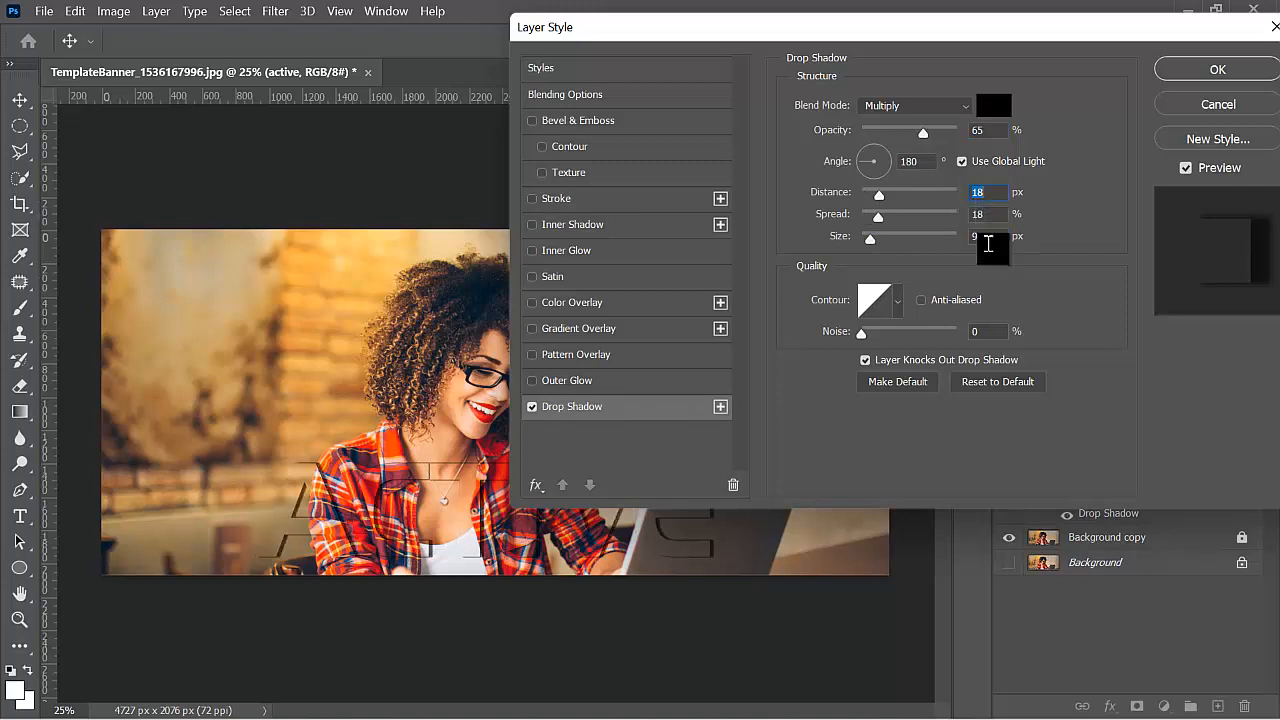
pyautogui.click(988, 241)
pyautogui.write('18')
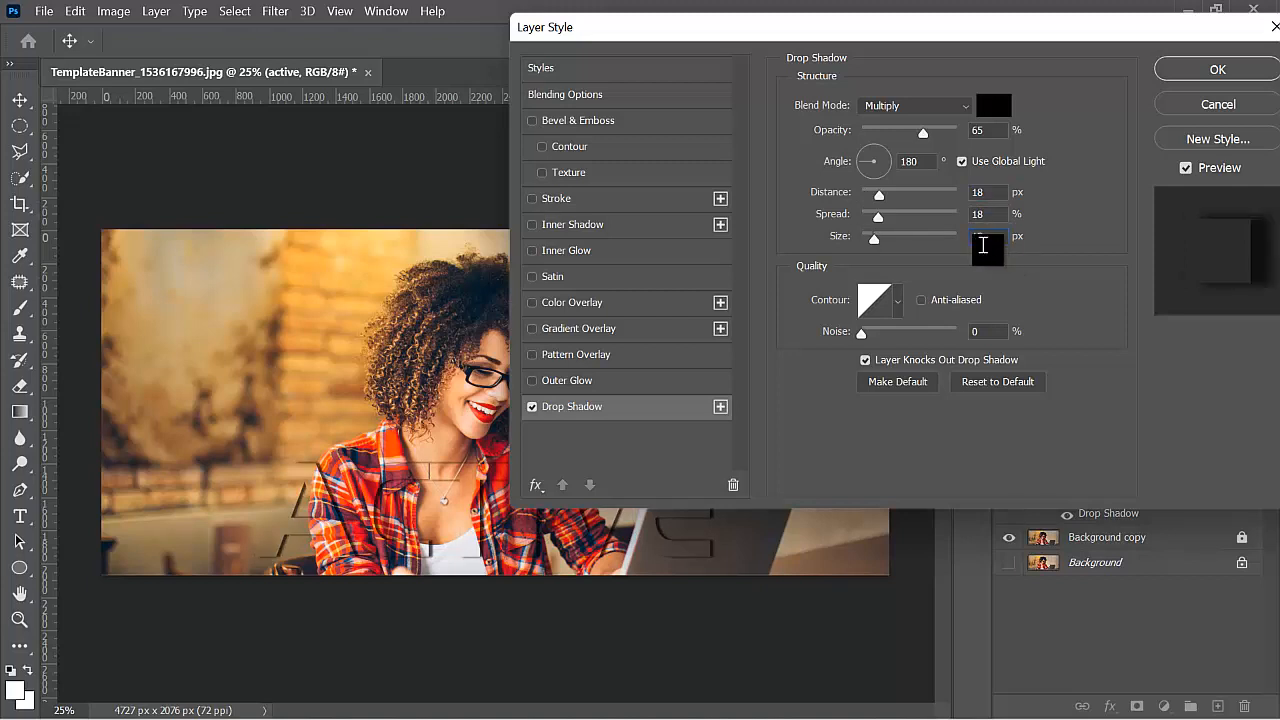
pyautogui.doubleClick(985, 236)
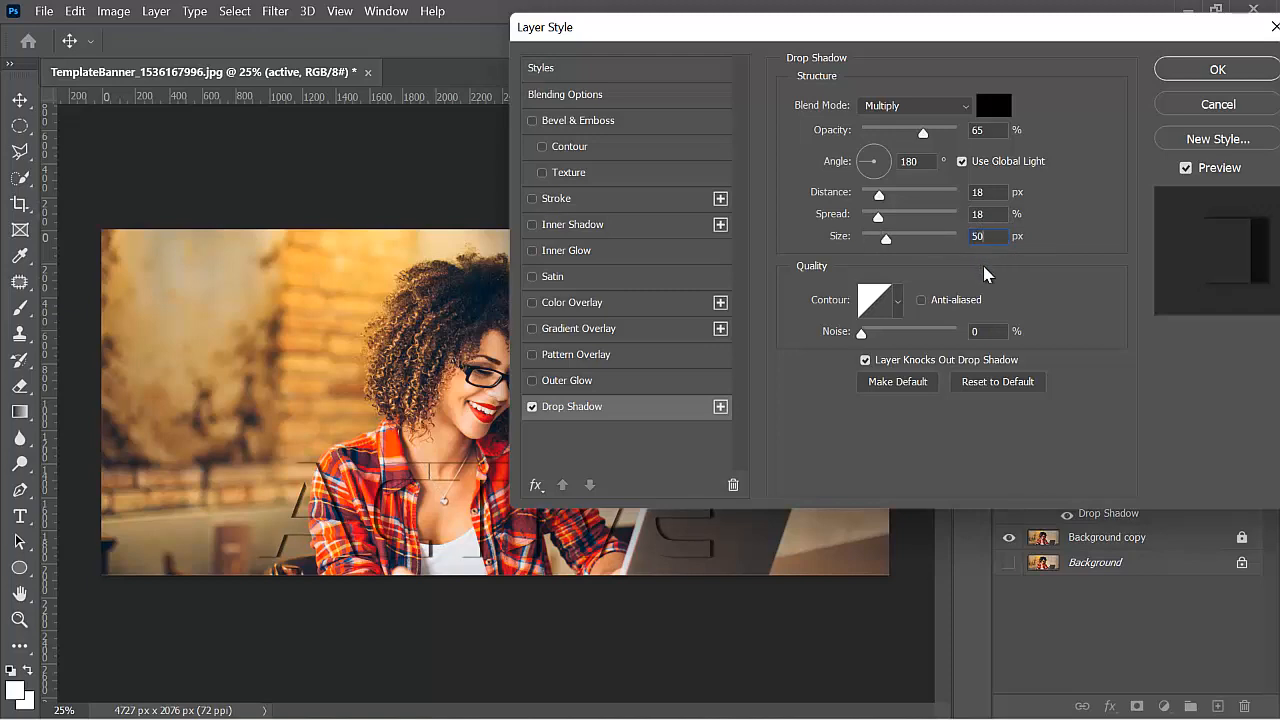
pyautogui.write('50')
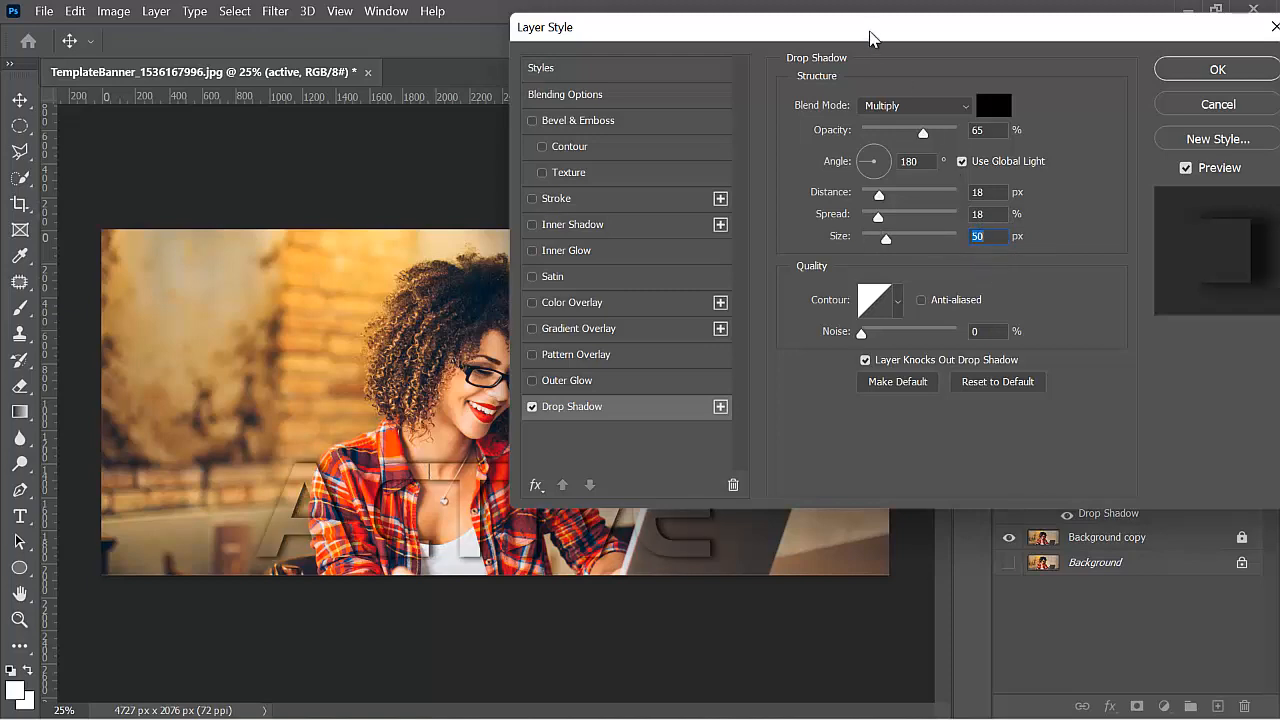
pyautogui.moveTo(862, 28); pyautogui.dragTo(910, 34)
pyautogui.click(1236, 64)
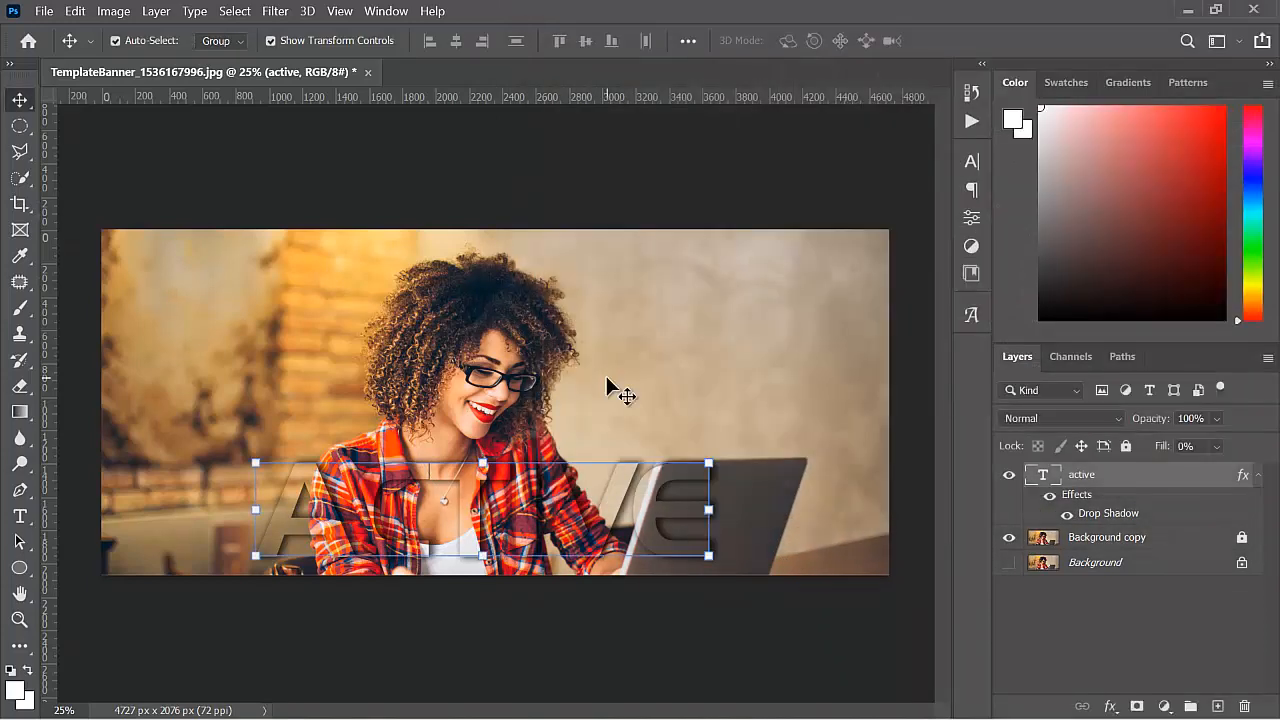
# Reopen the "active" layer's Drop Shadow settings and raise the shadow's opacity to 73%.
pyautogui.press('z')
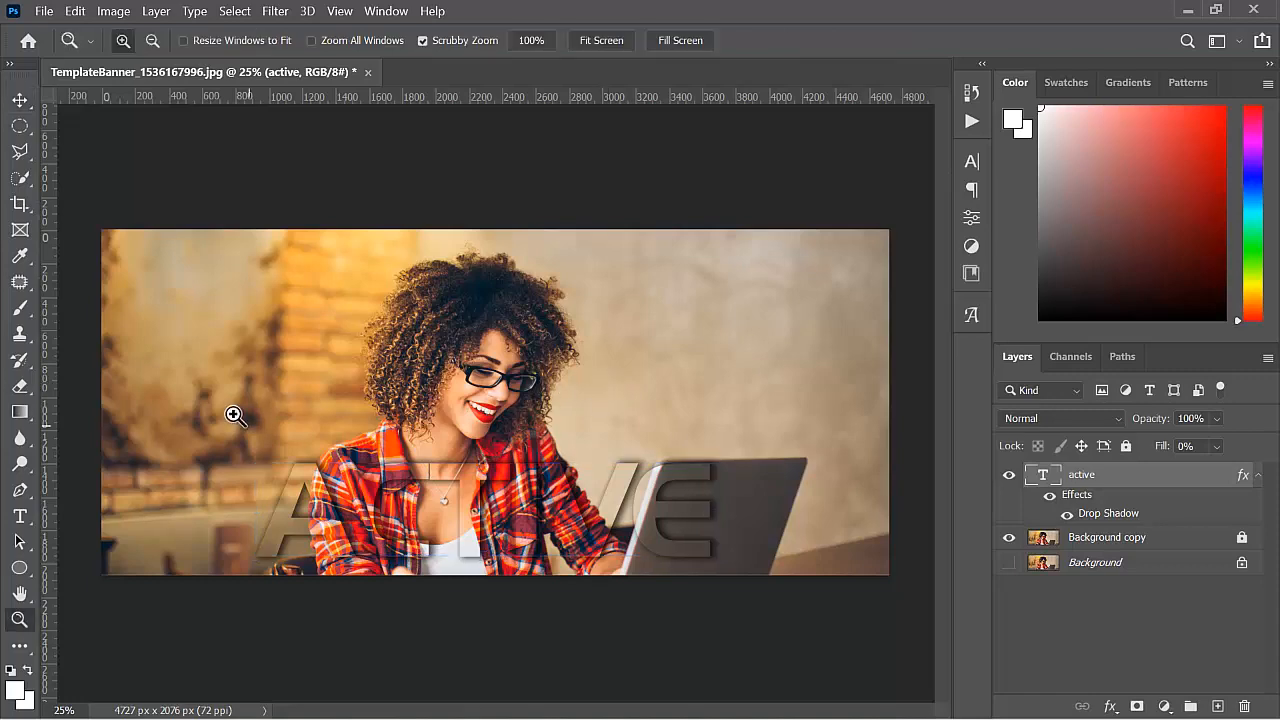
pyautogui.moveTo(234, 414); pyautogui.dragTo(203, 337)
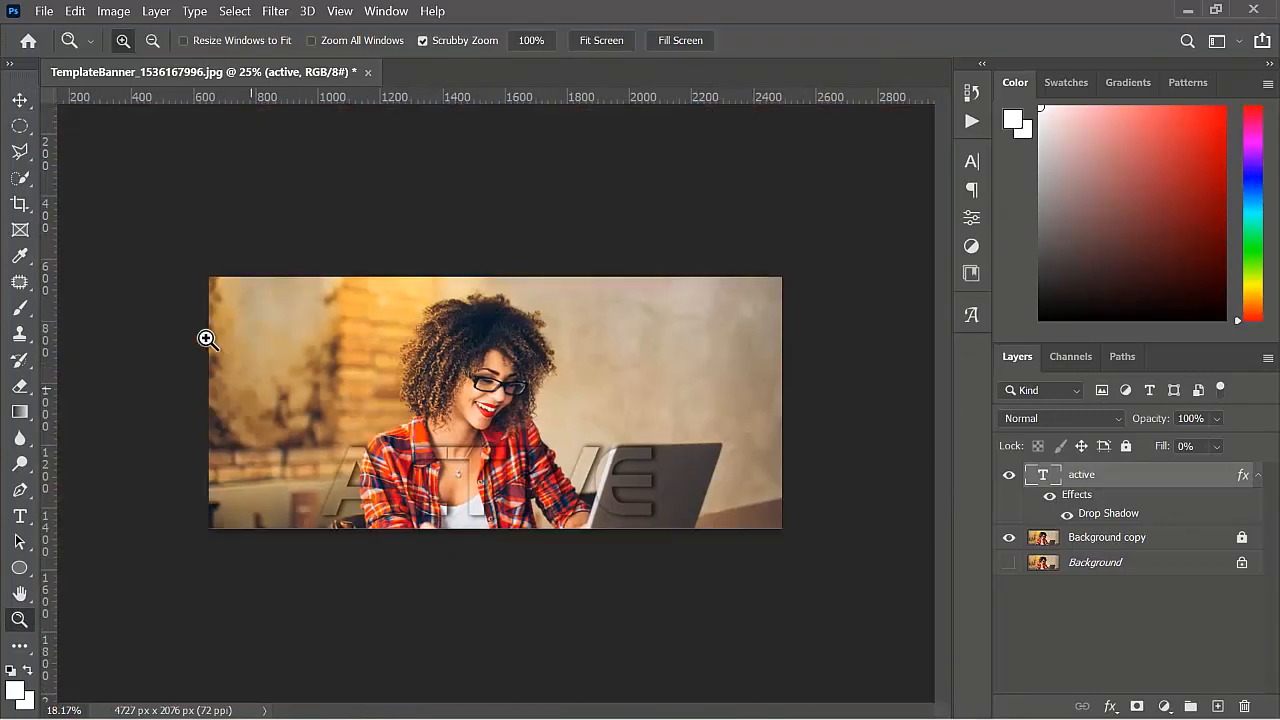
pyautogui.moveTo(505, 498); pyautogui.dragTo(543, 509)
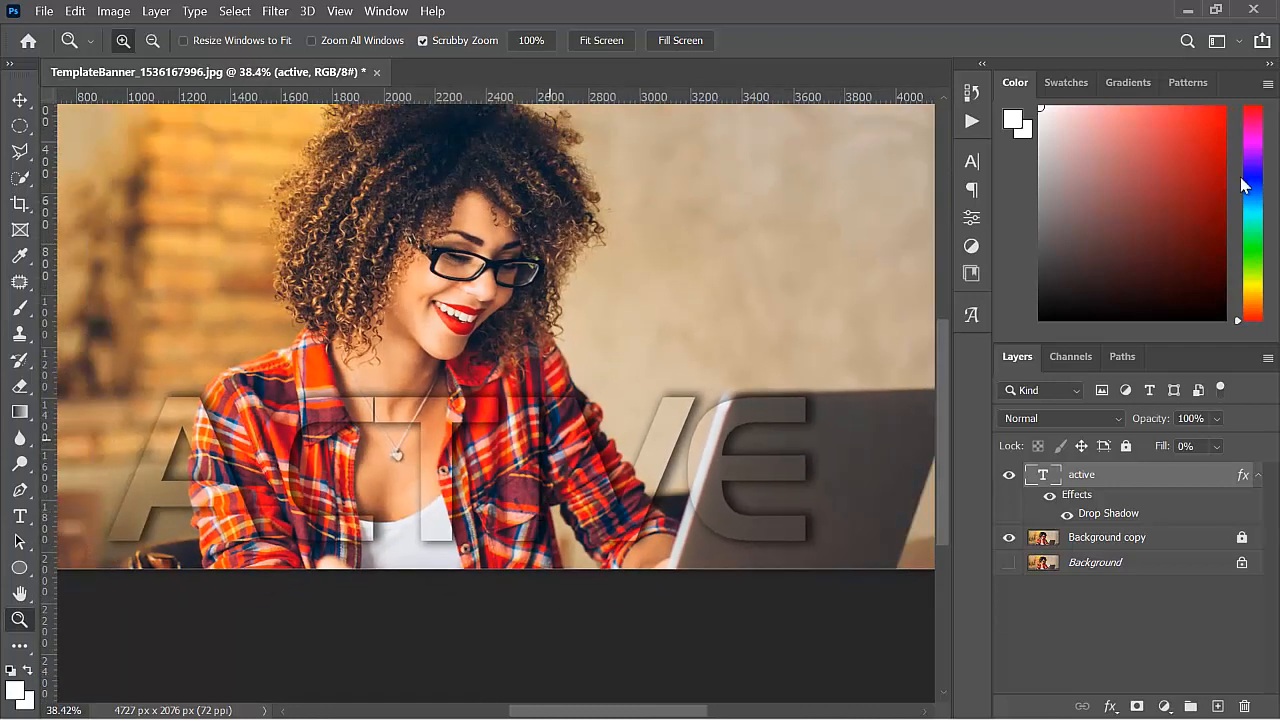
pyautogui.moveTo(993, 202); pyautogui.dragTo(1258, 234)
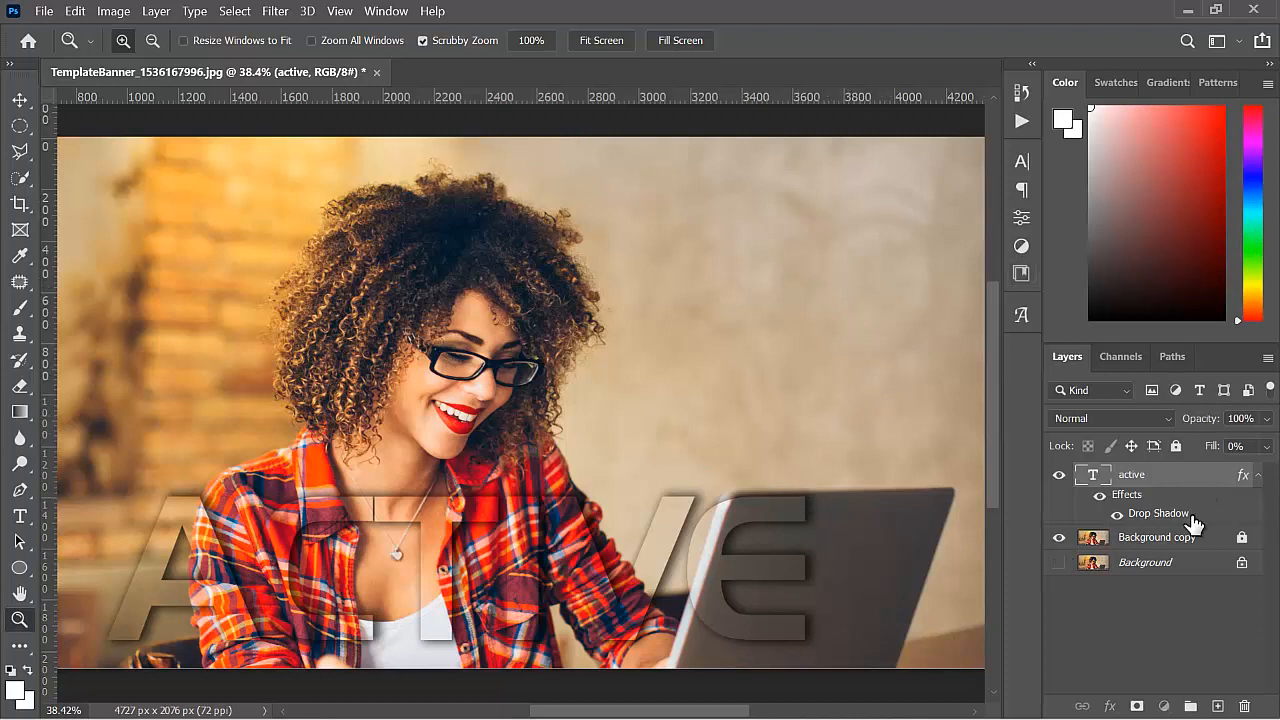
pyautogui.click(1110, 706)
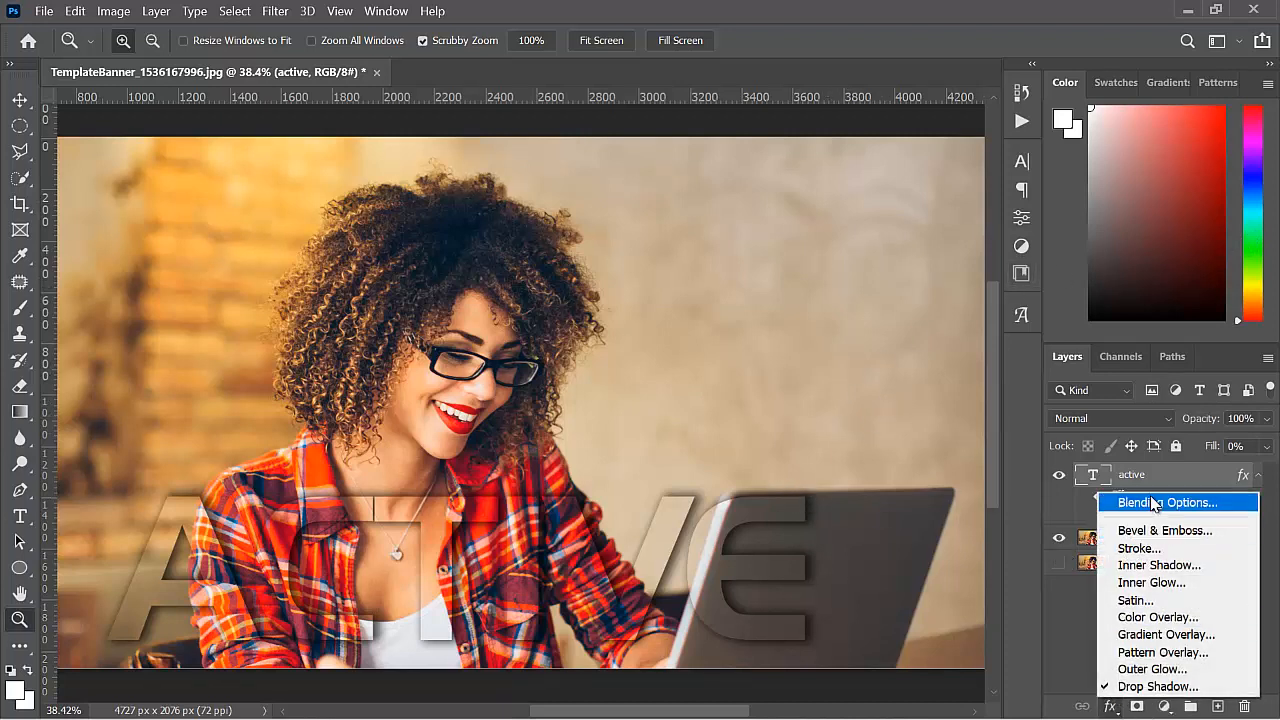
pyautogui.click(1140, 685)
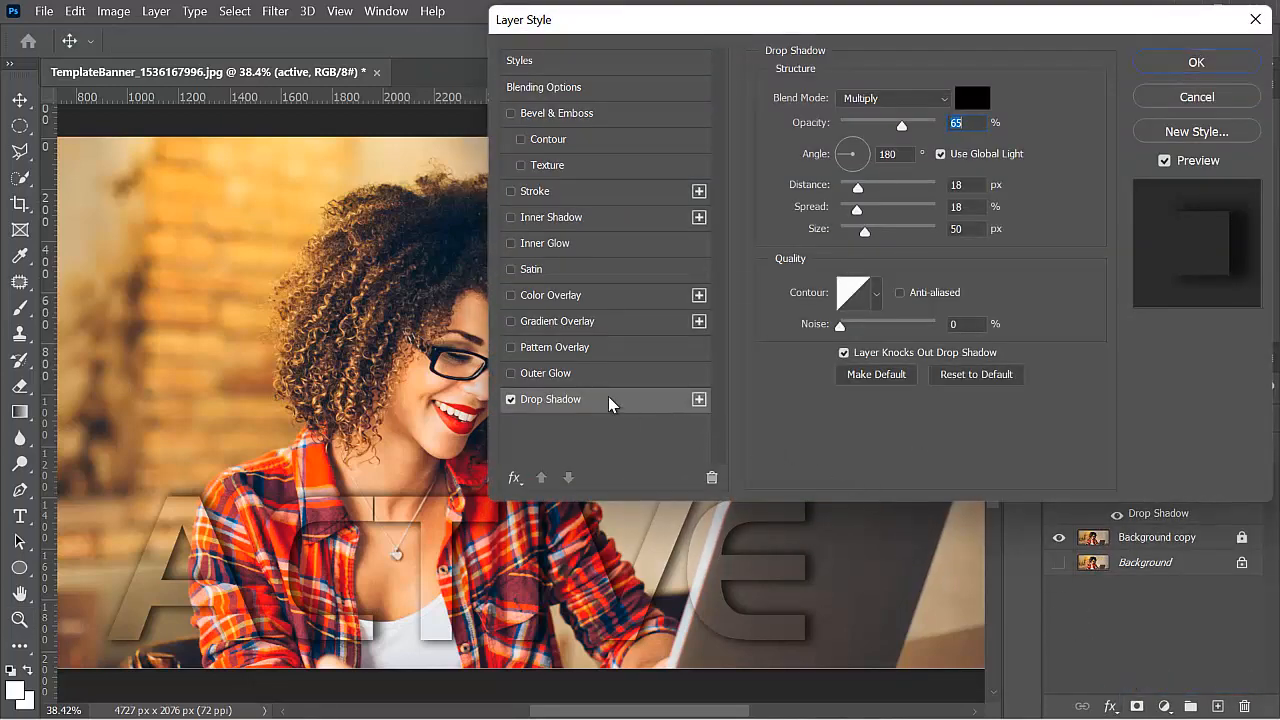
pyautogui.moveTo(901, 126)
pyautogui.mouseDown()
pyautogui.moveTo(908, 136)
pyautogui.moveTo(826, 127)
pyautogui.moveTo(910, 132)
pyautogui.mouseUp()
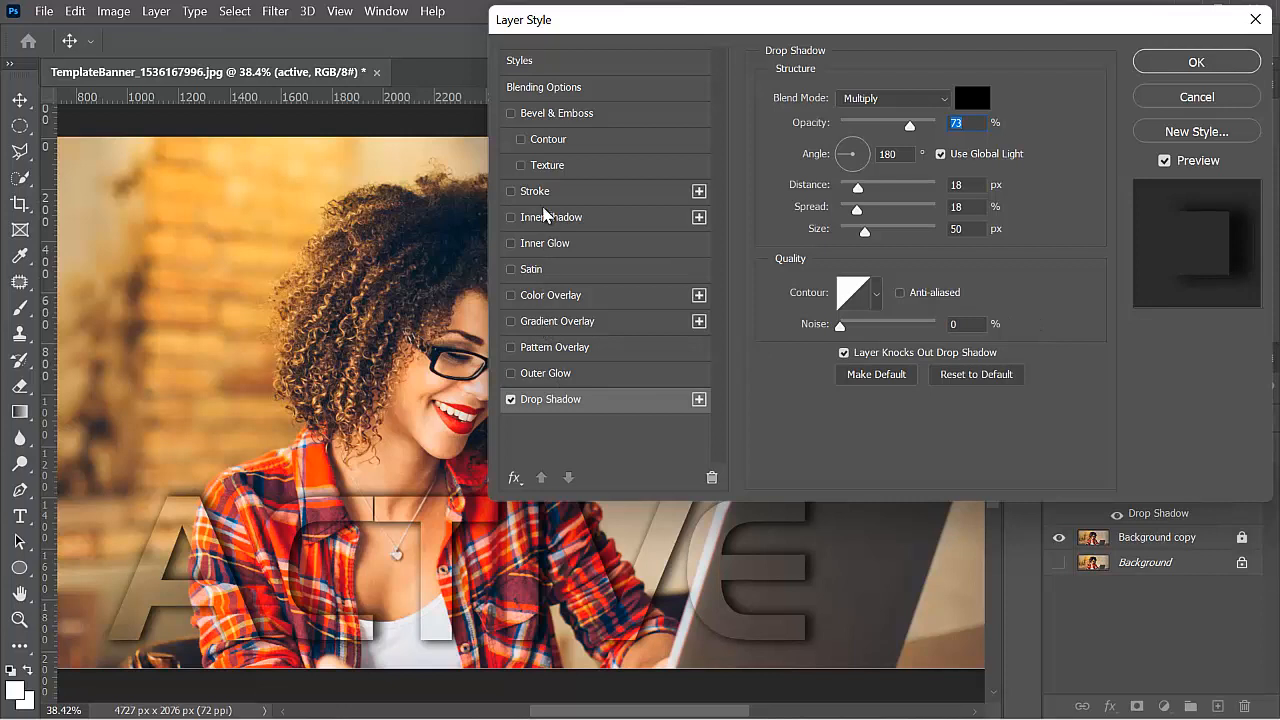
# Add a Stroke effect to the ACTIVE text and set its color to white (ffffff).
pyautogui.click(512, 191)
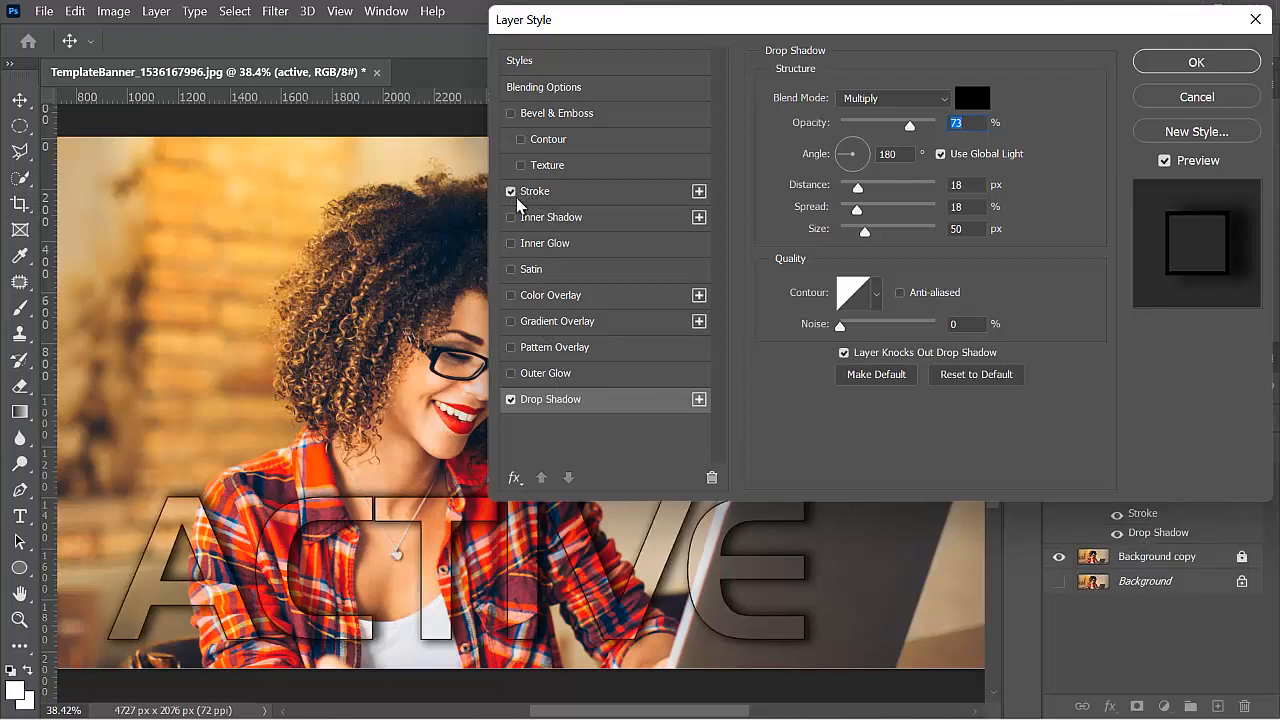
pyautogui.click(579, 196)
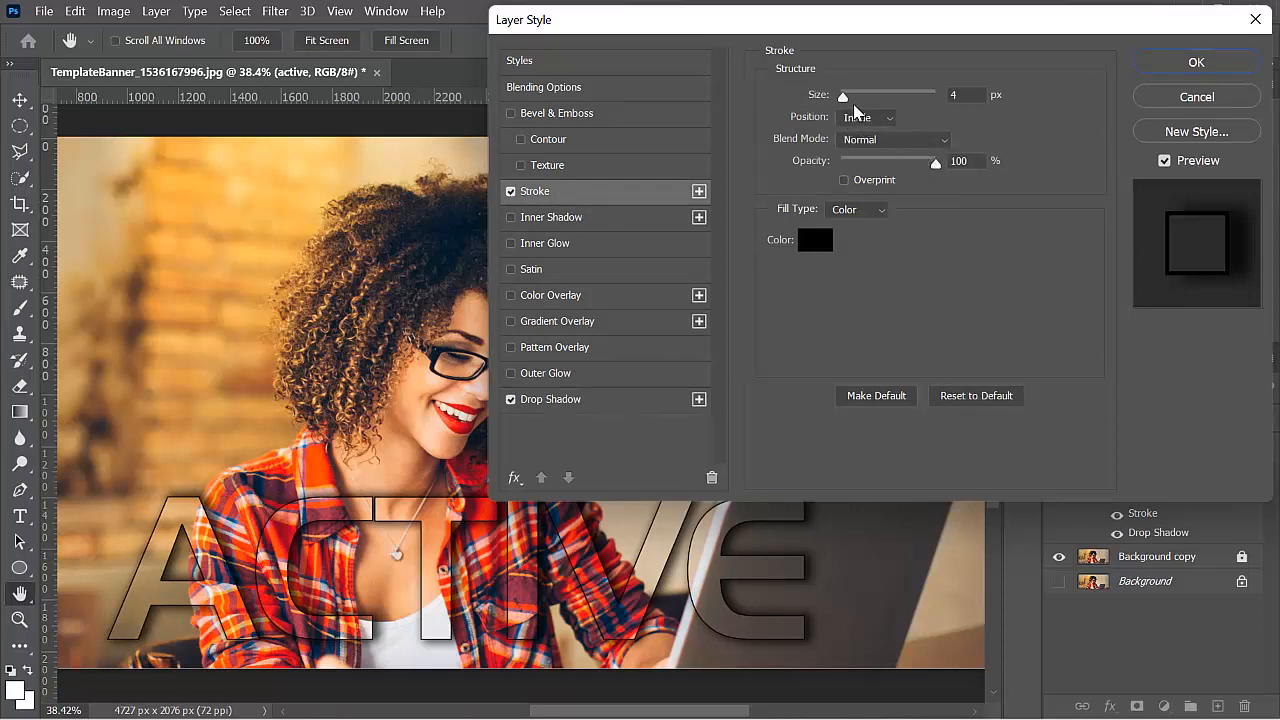
pyautogui.click(814, 241)
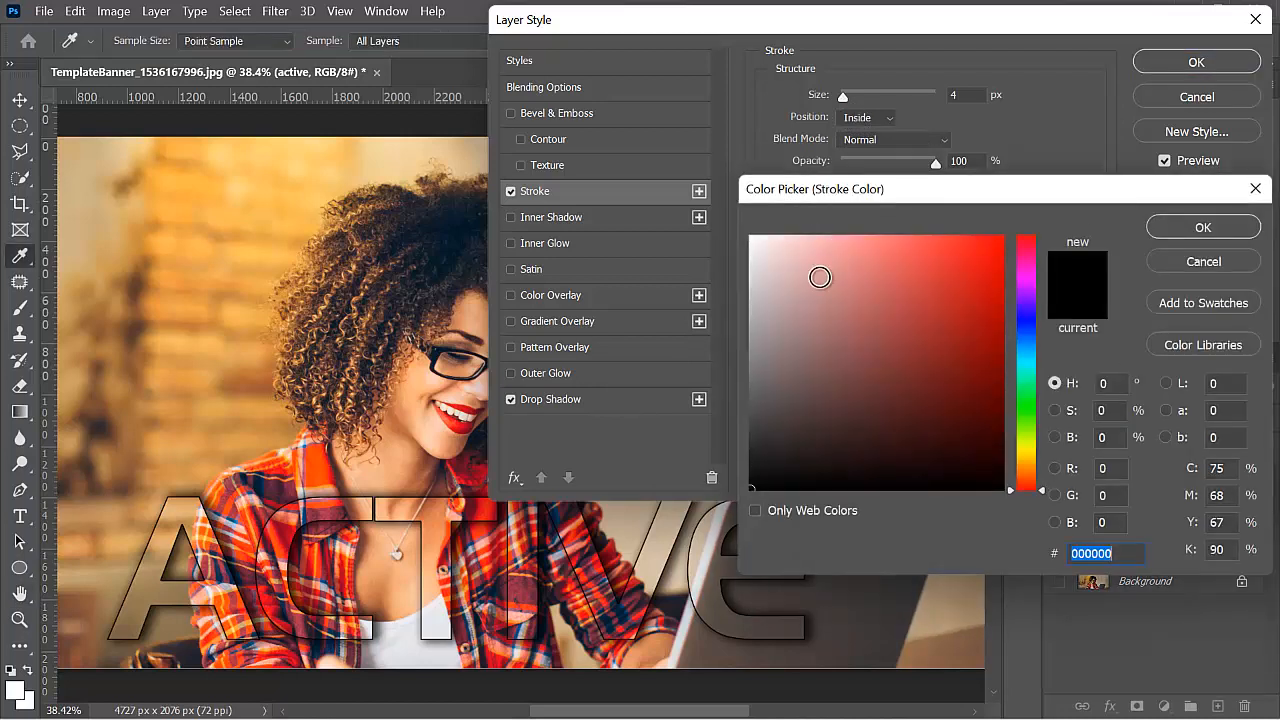
pyautogui.moveTo(767, 272); pyautogui.dragTo(739, 232)
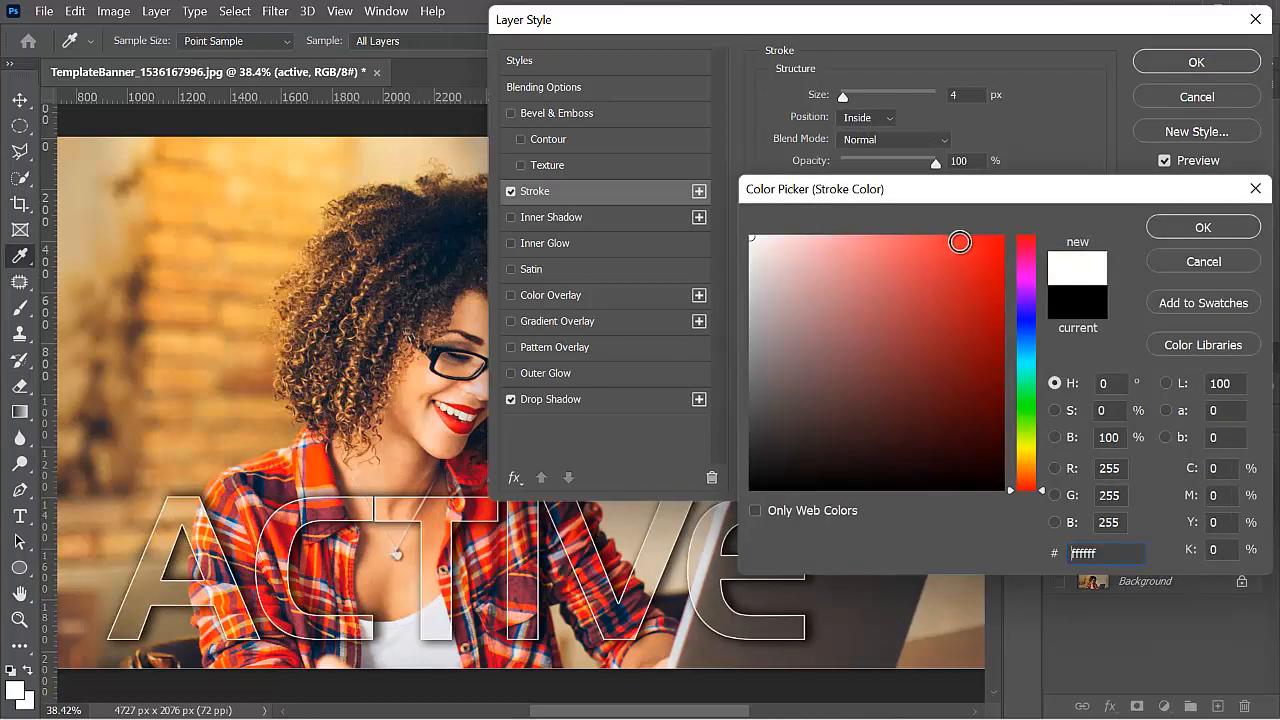
pyautogui.click(1166, 229)
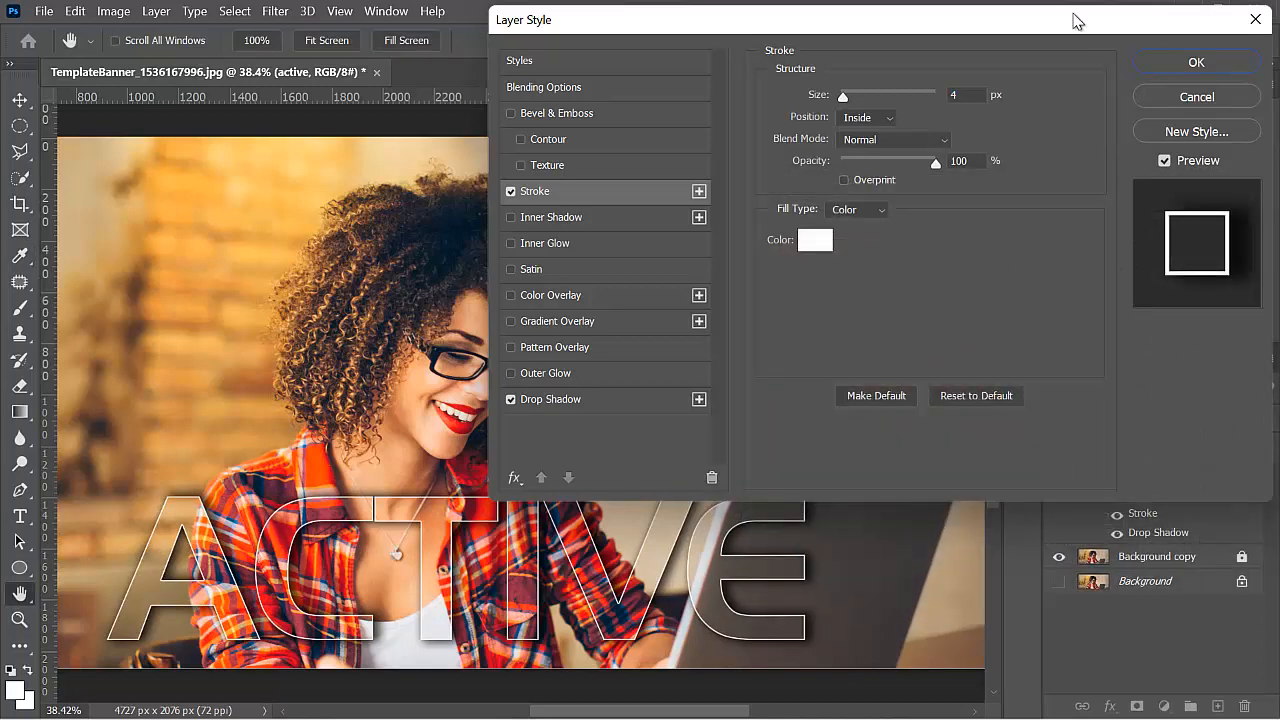
# Set the white stroke's size to 8 px and keep its opacity at 100%.
pyautogui.moveTo(1076, 20); pyautogui.dragTo(623, 79)
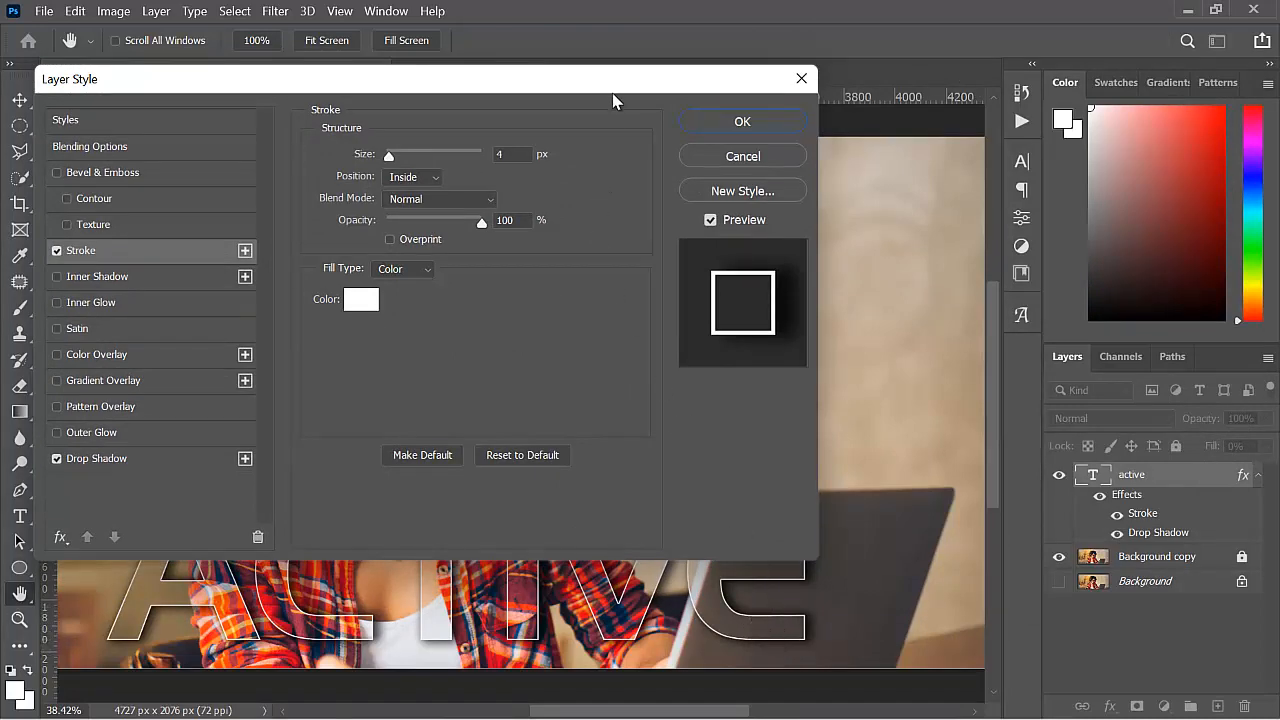
pyautogui.moveTo(613, 93); pyautogui.dragTo(1058, 34)
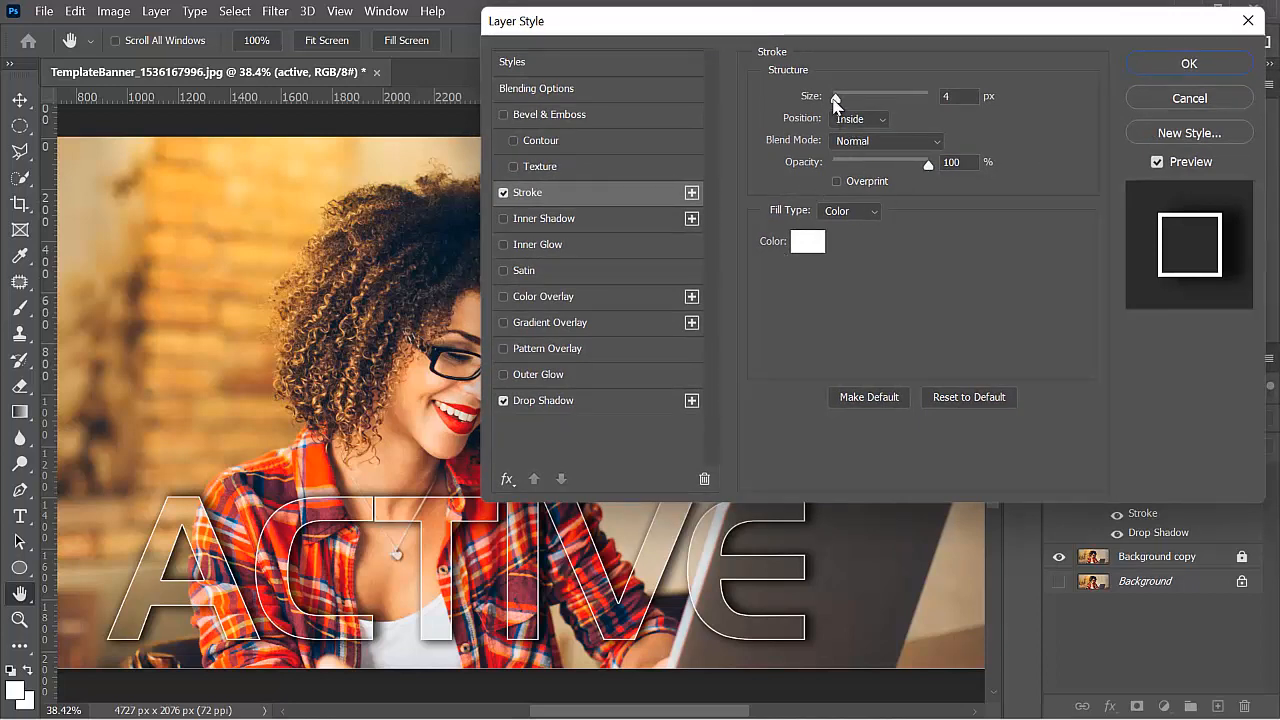
pyautogui.moveTo(837, 99); pyautogui.dragTo(847, 100)
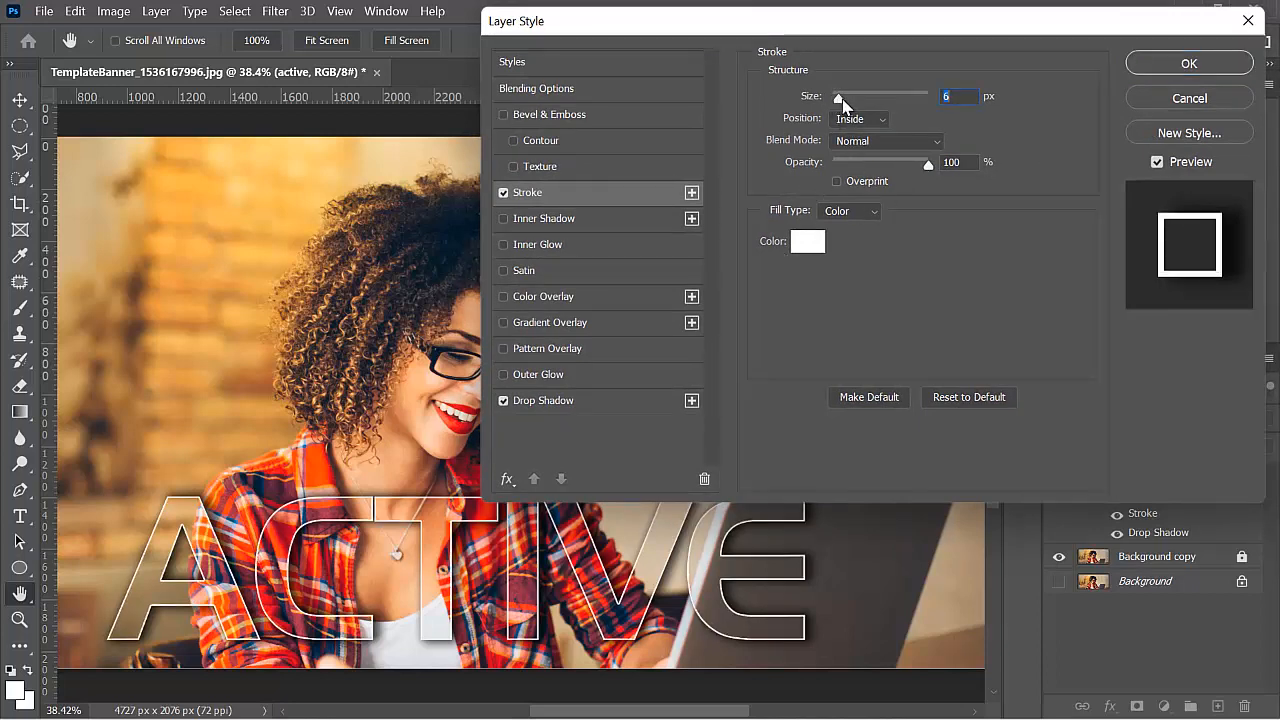
pyautogui.click(958, 93)
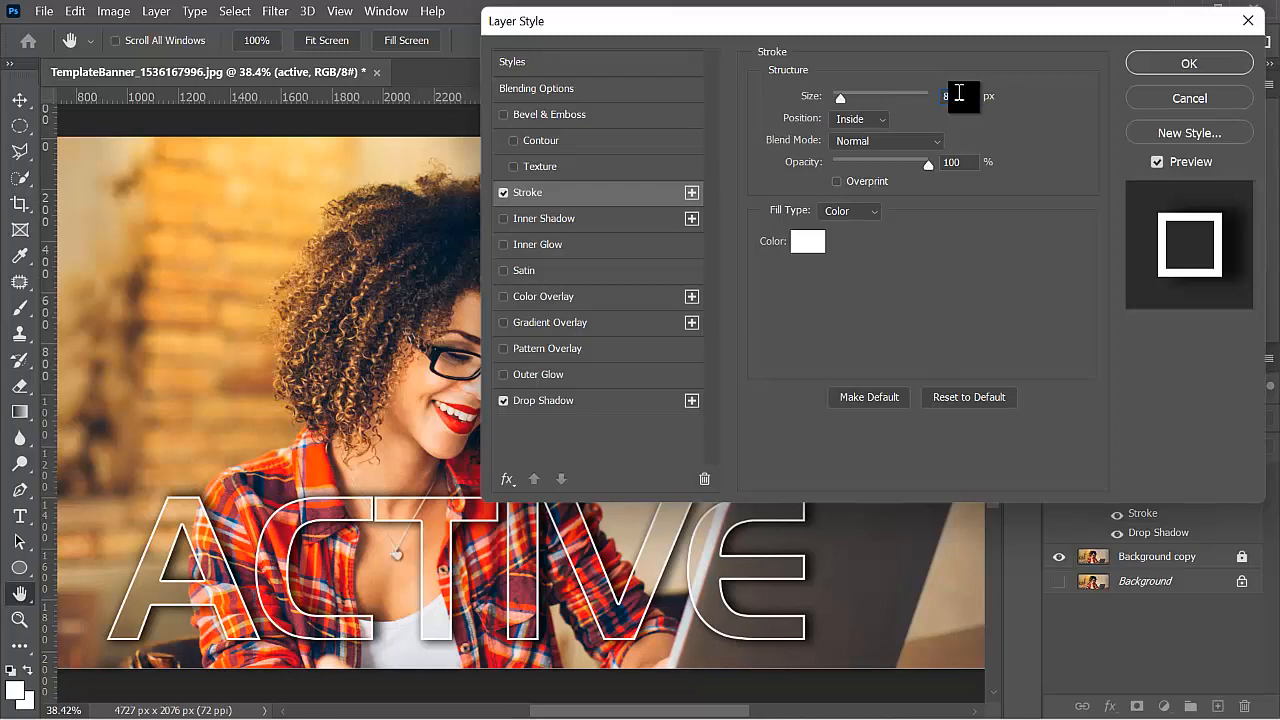
pyautogui.moveTo(808, 29); pyautogui.dragTo(894, 34)
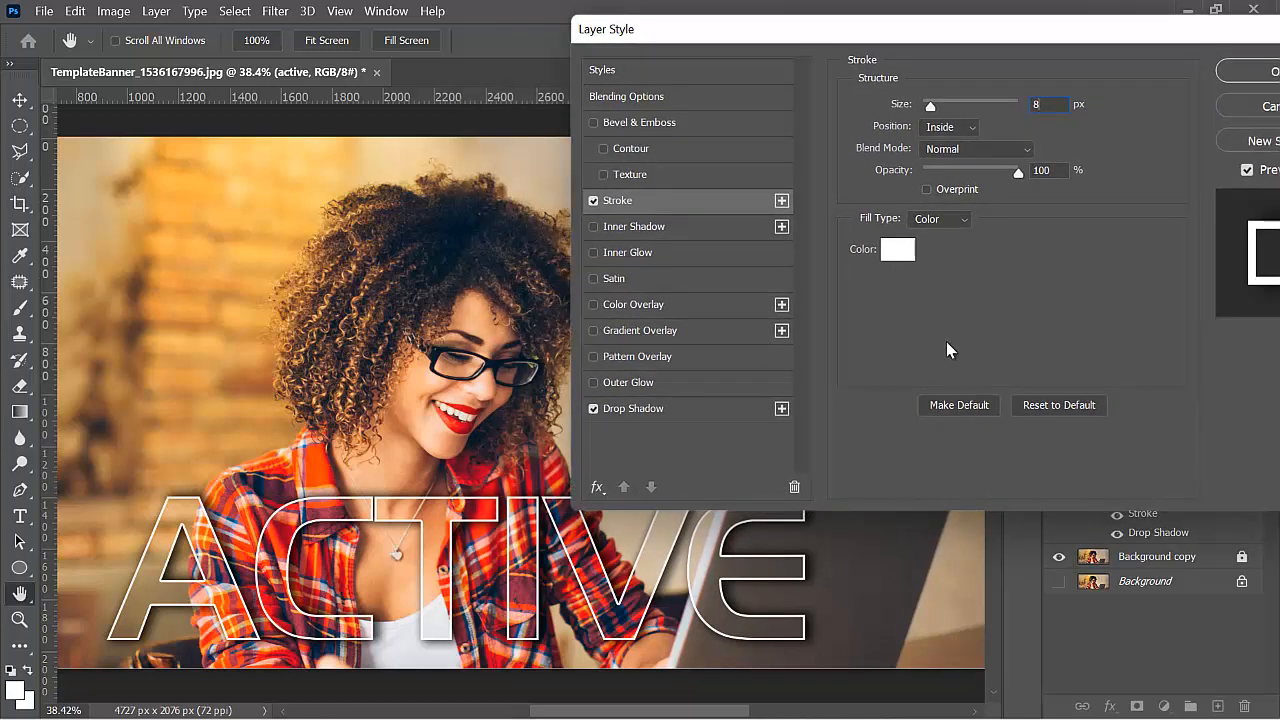
pyautogui.moveTo(1018, 172)
pyautogui.mouseDown()
pyautogui.moveTo(919, 173)
pyautogui.moveTo(1057, 193)
pyautogui.mouseUp()
# Add a Gradient Overlay effect to the ACTIVE text and set its blend mode to Soft Light.
pyautogui.click(593, 329)
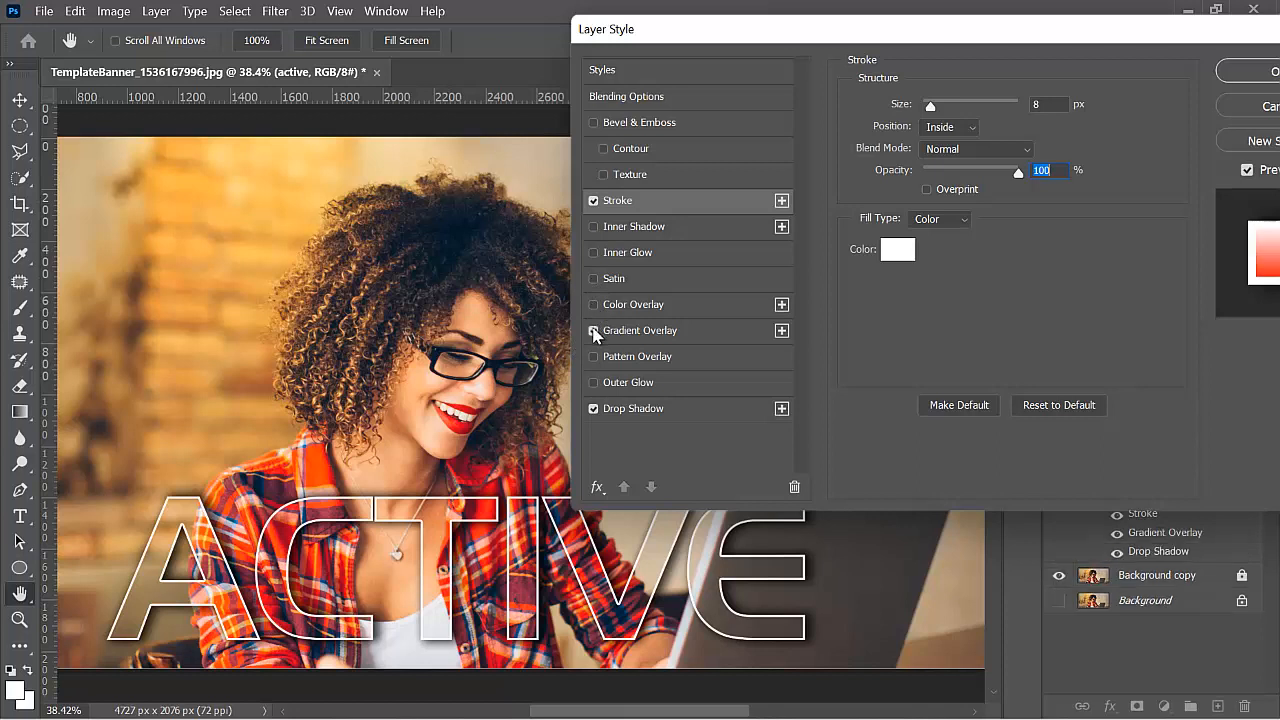
pyautogui.click(660, 335)
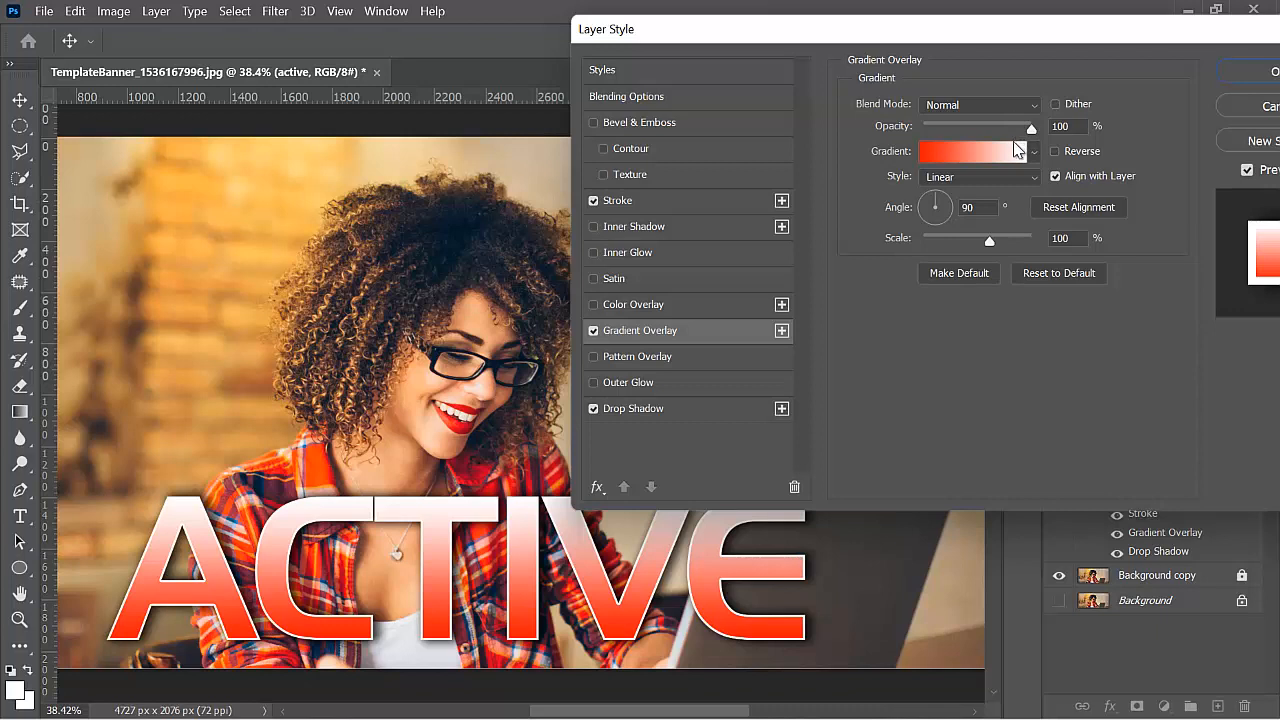
pyautogui.click(973, 107)
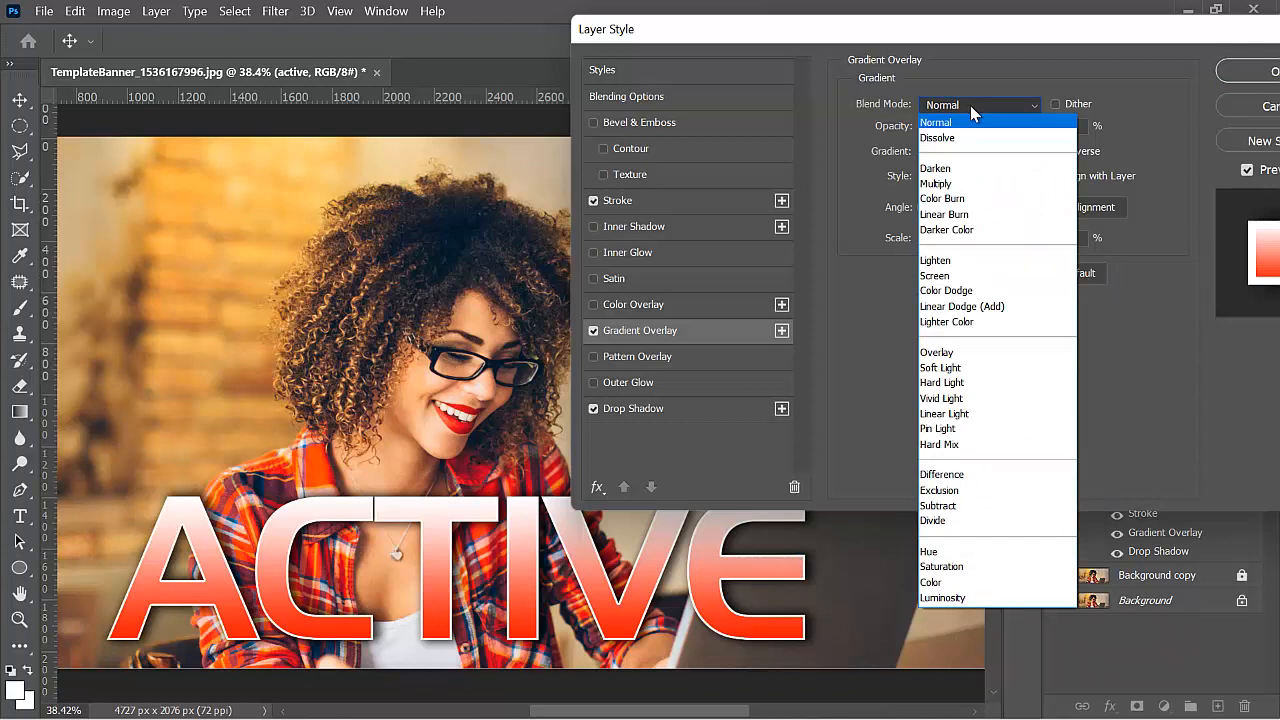
pyautogui.click(958, 369)
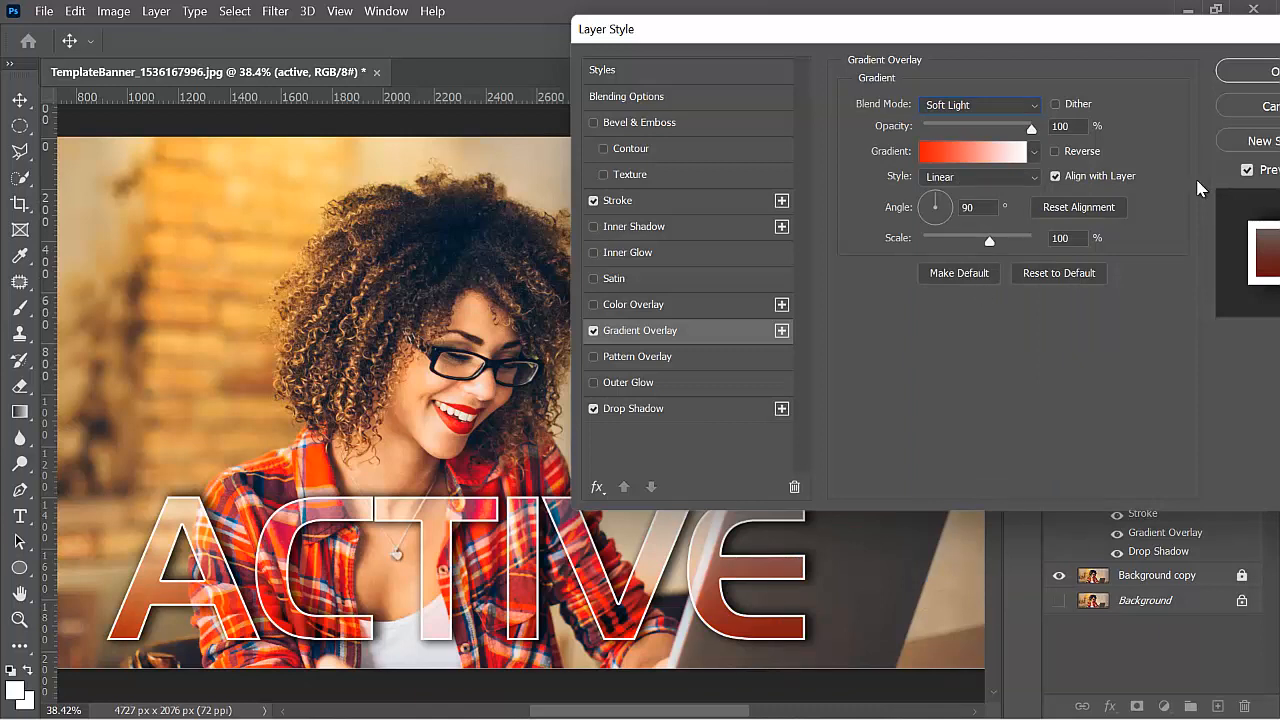
# Try the Hard Light and Color Burn blend modes on the ACTIVE text's red-to-white gradient overlay.
pyautogui.click(953, 105)
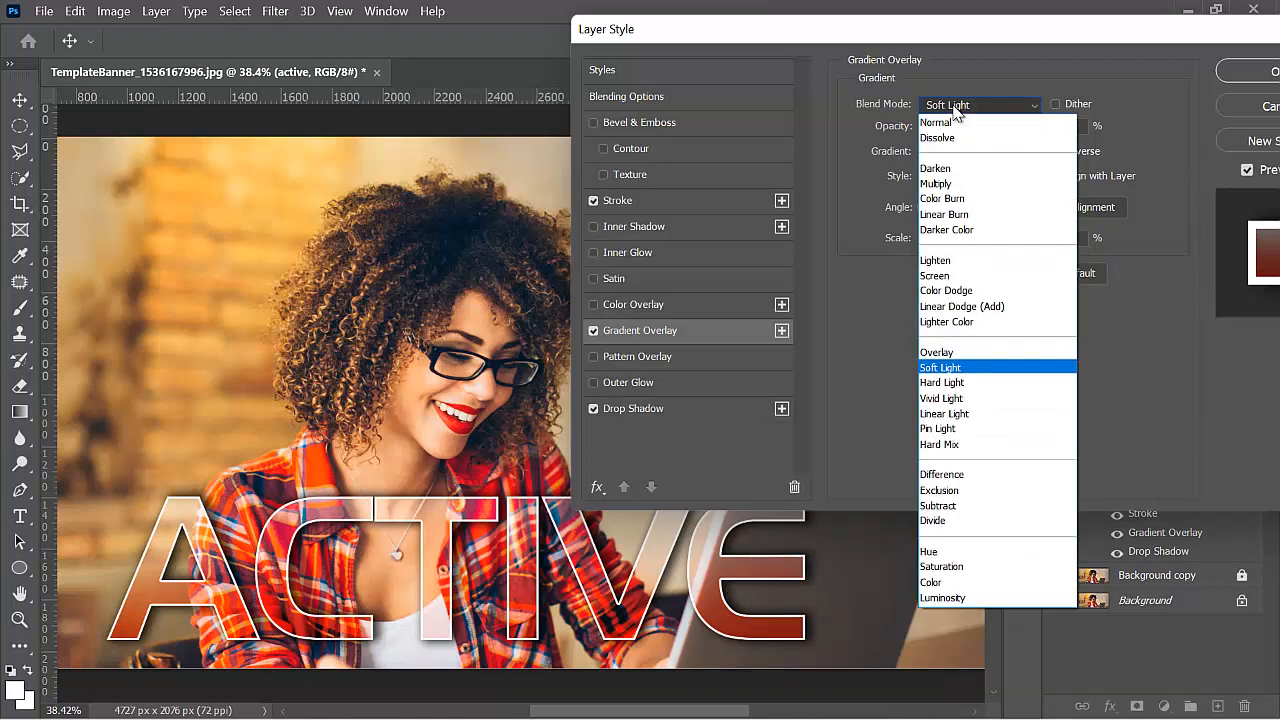
pyautogui.press('Escape')
pyautogui.press('Down')
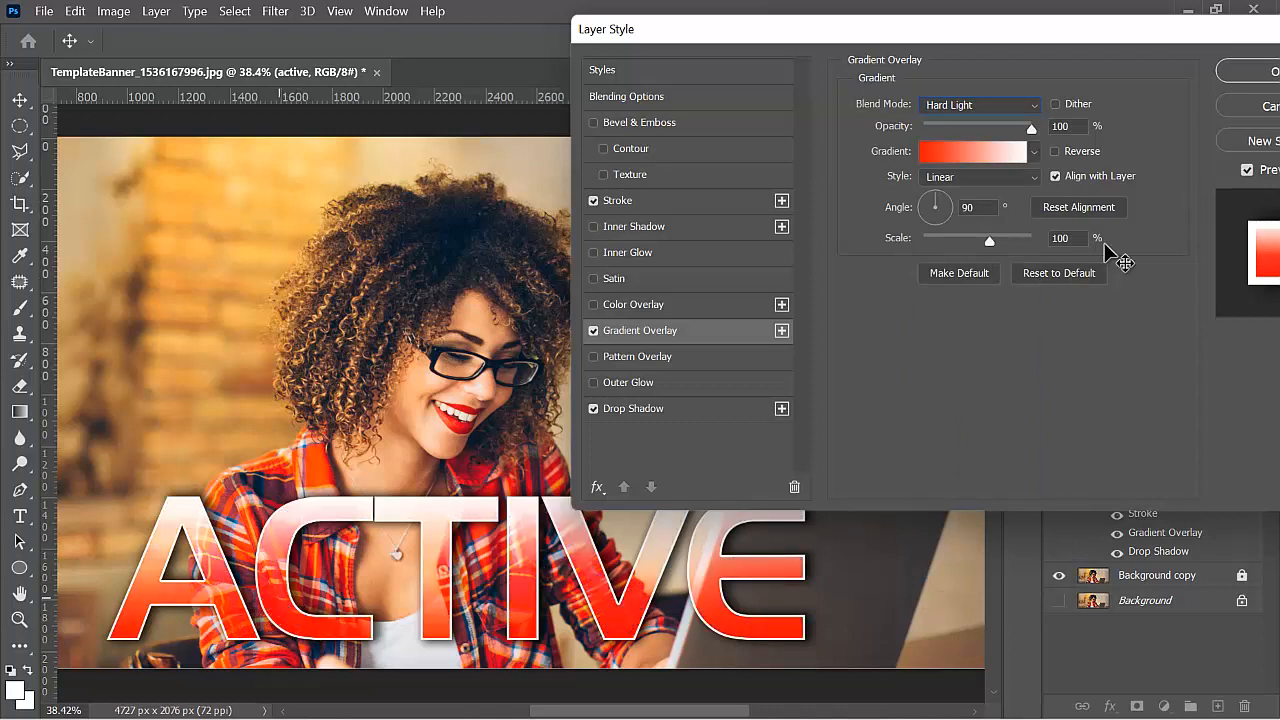
pyautogui.click(1032, 106)
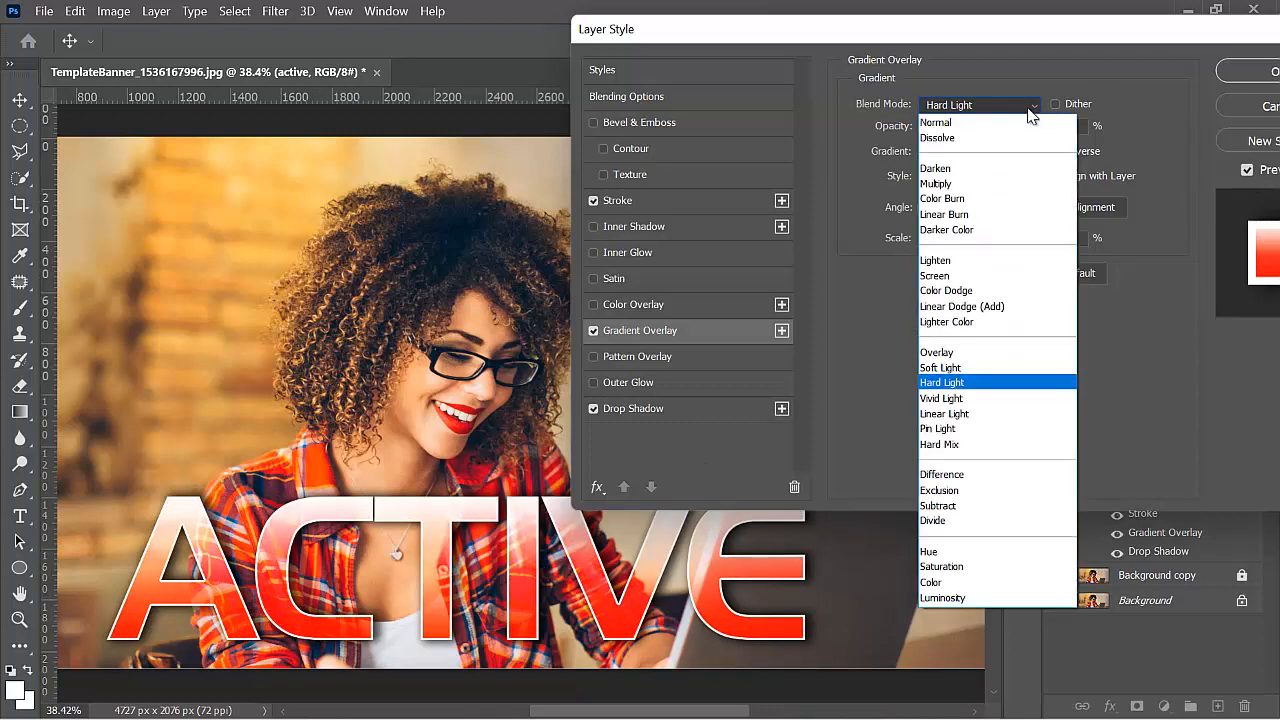
pyautogui.click(938, 200)
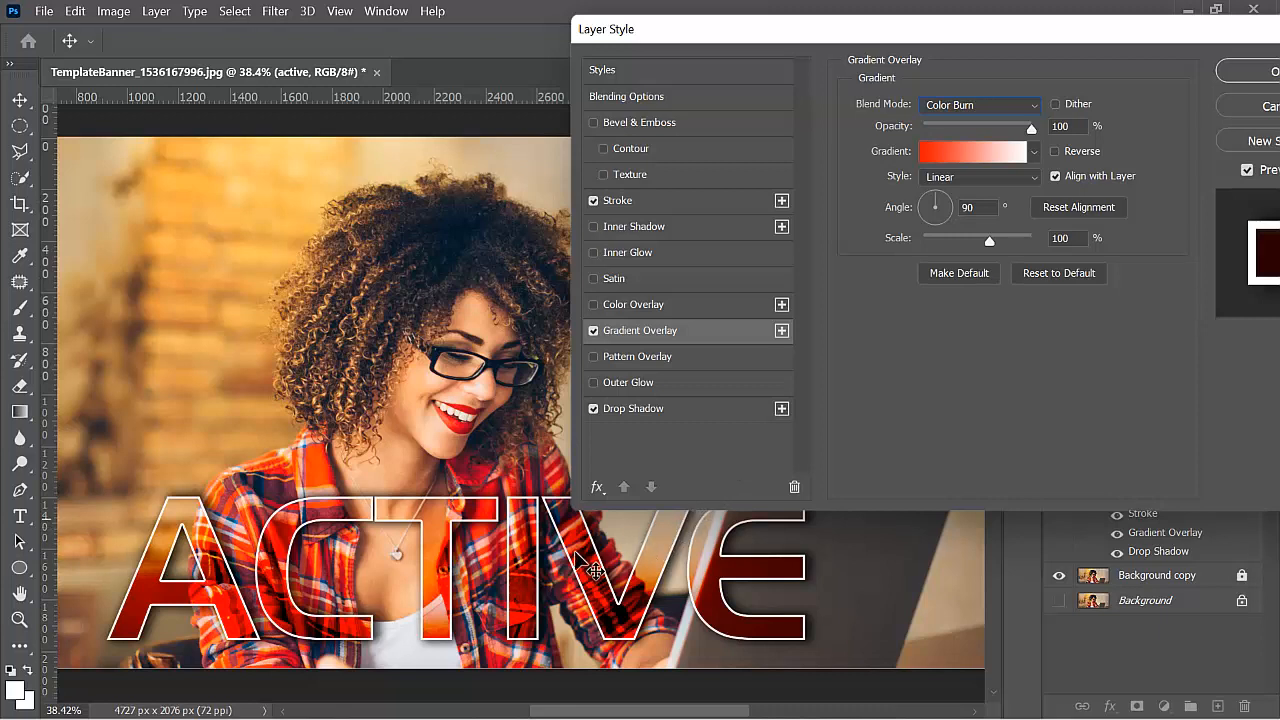
# Change the gradient overlay's gradient to the black-to-white preset from the Basics group.
pyautogui.click(1034, 152)
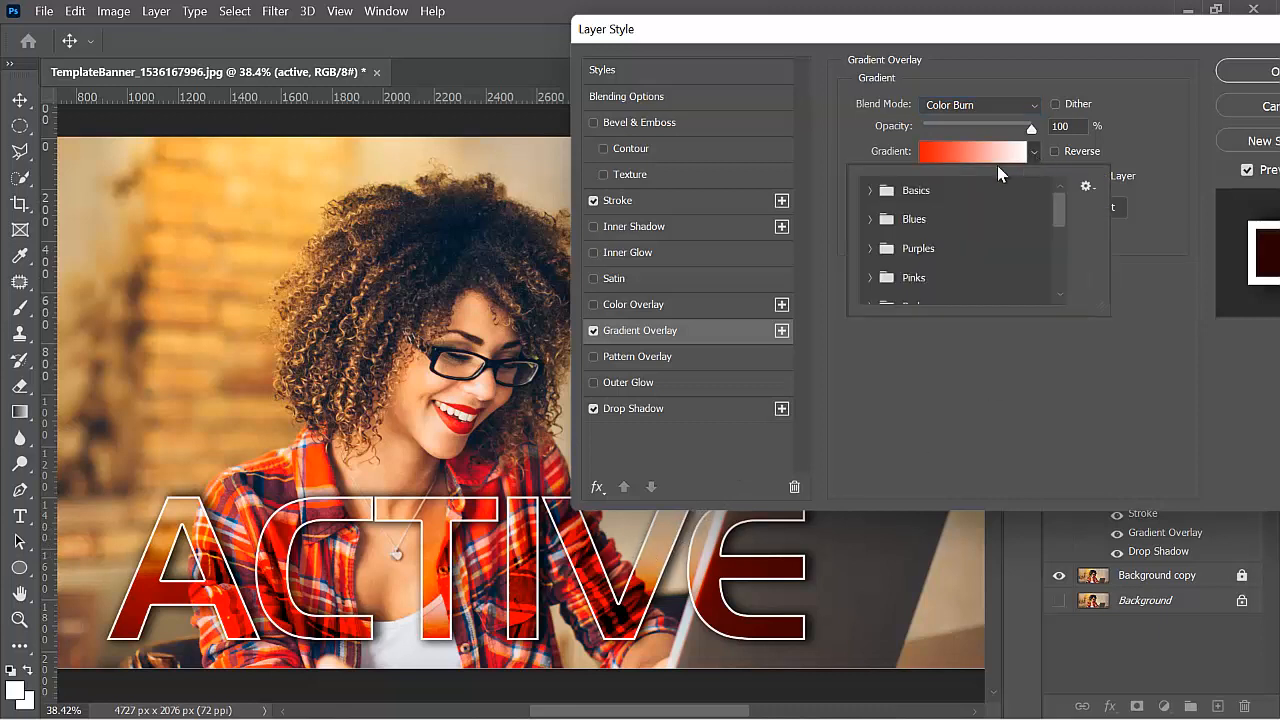
pyautogui.click(870, 190)
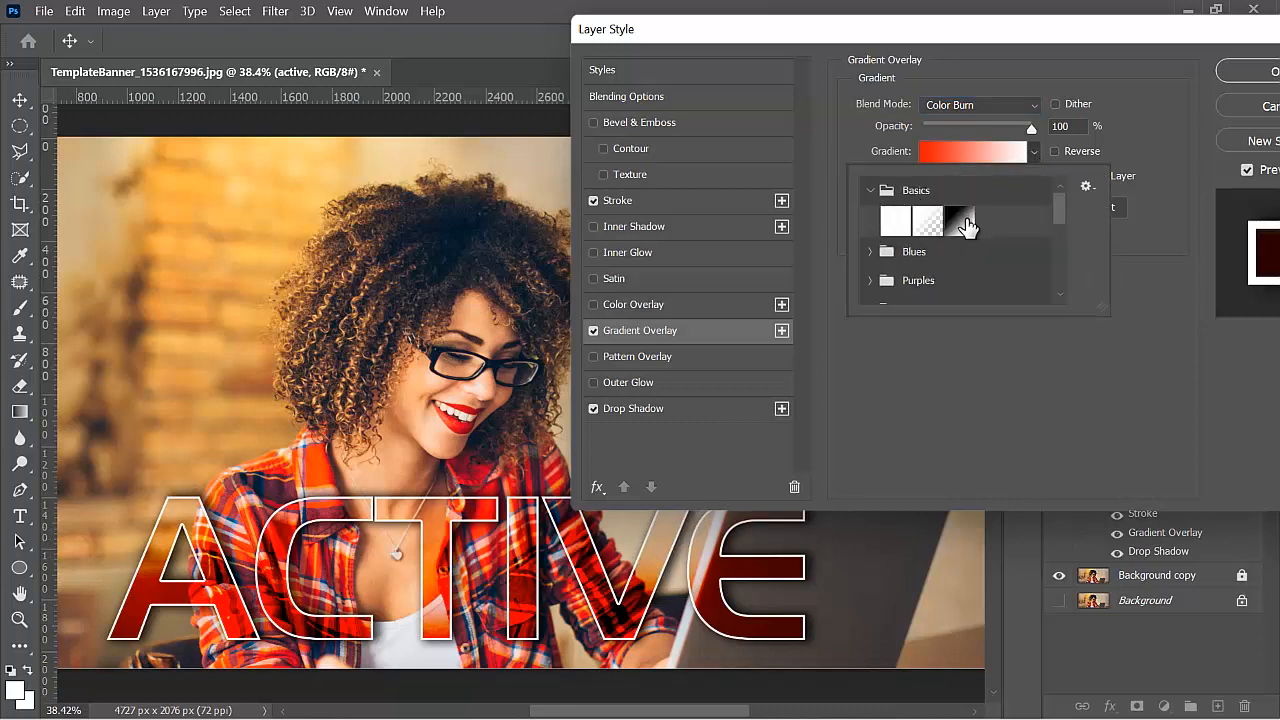
pyautogui.click(962, 222)
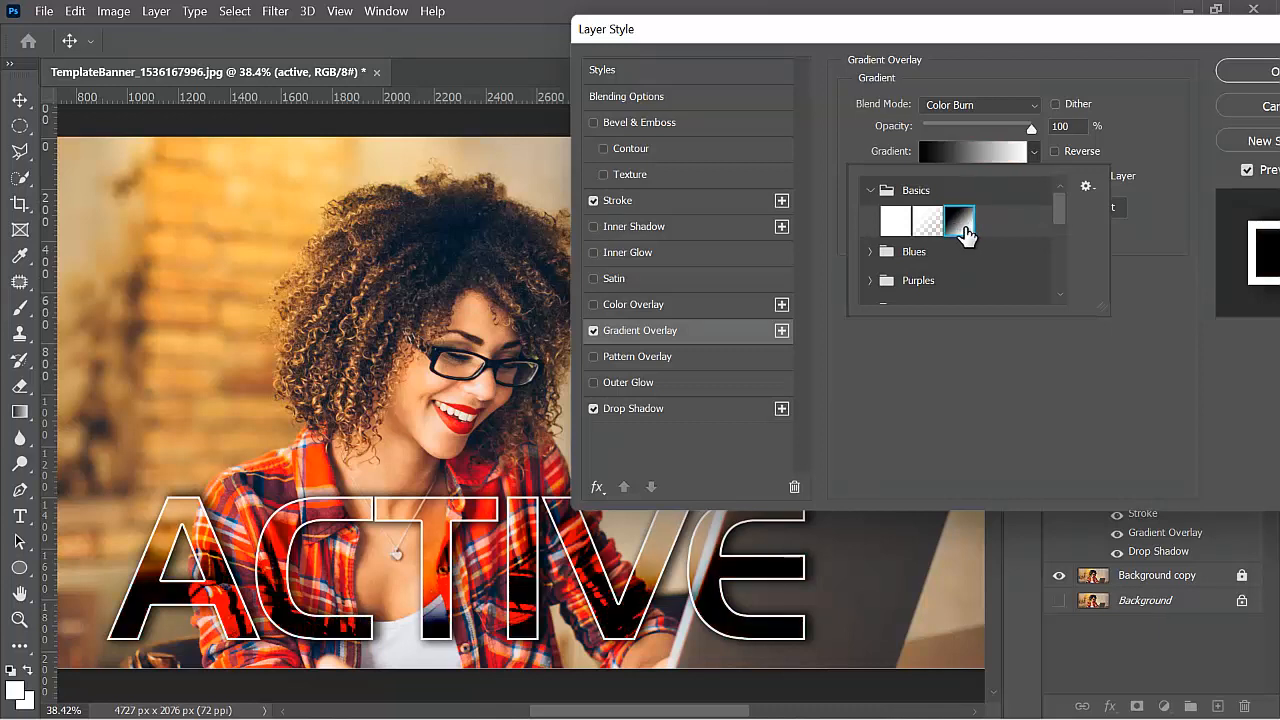
pyautogui.click(1192, 322)
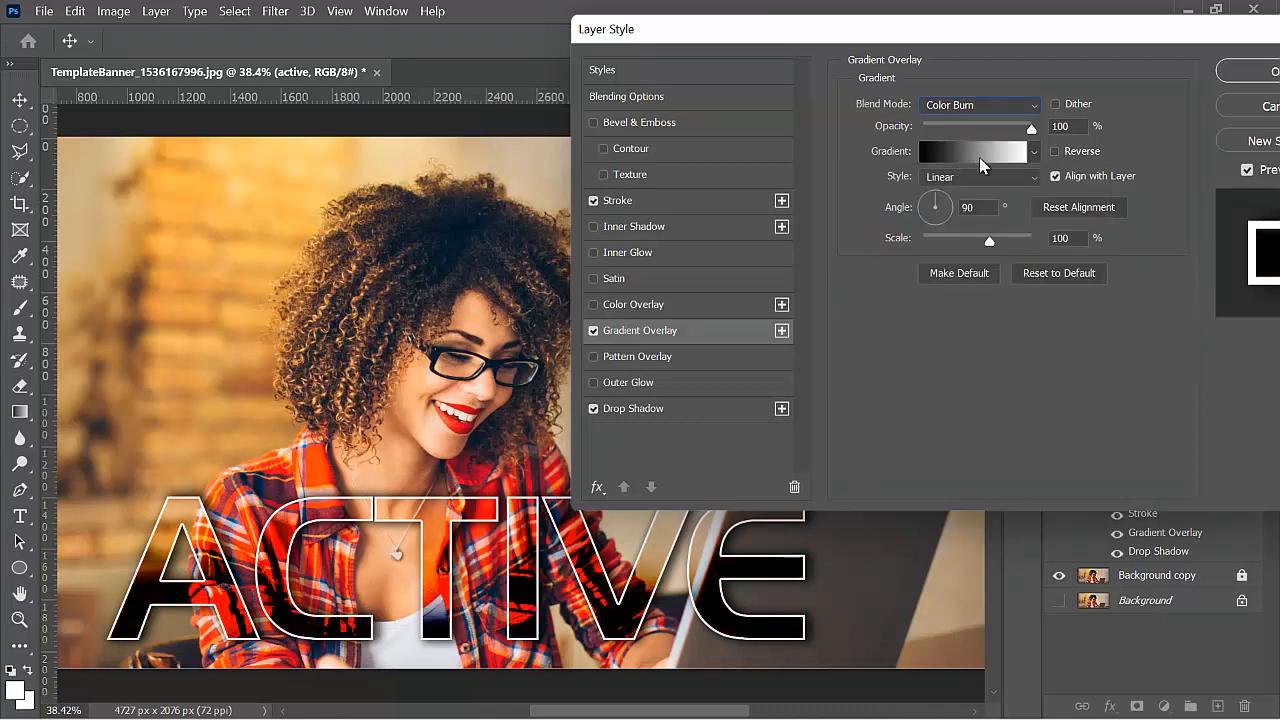
# Try the Linear Light and Soft Light blend modes on the black-to-white gradient overlay.
pyautogui.click(1026, 106)
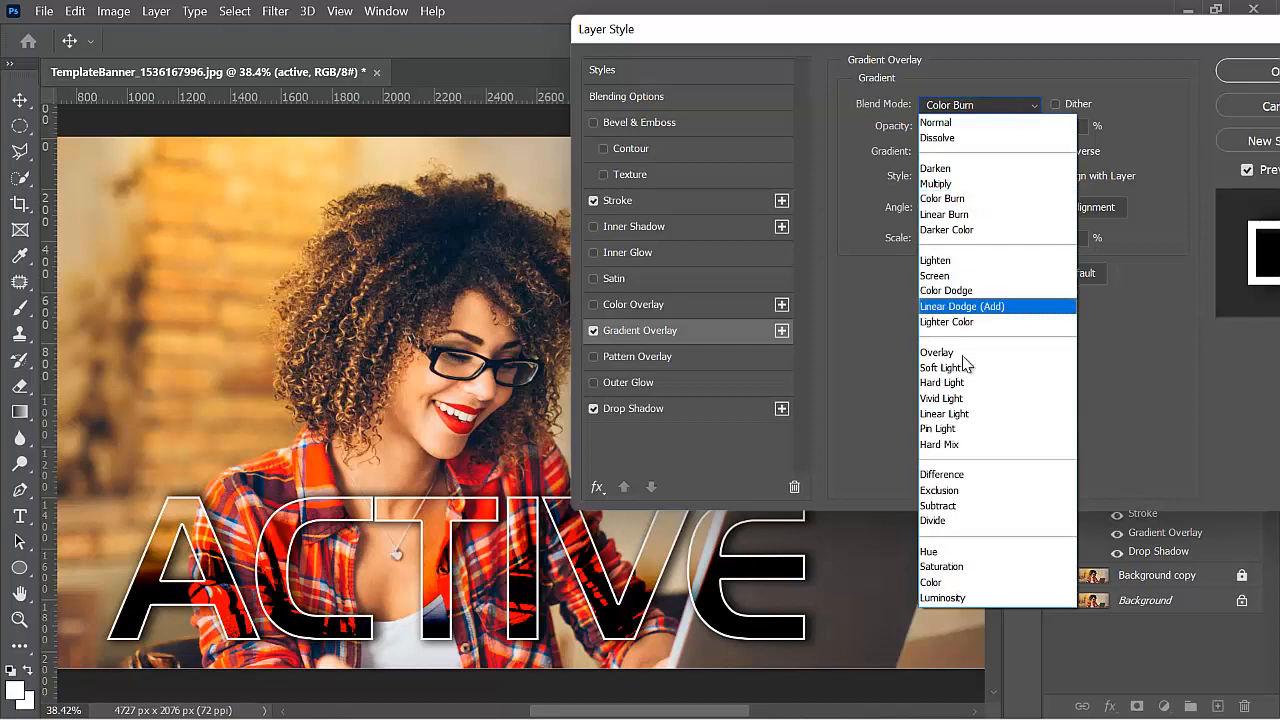
pyautogui.click(955, 414)
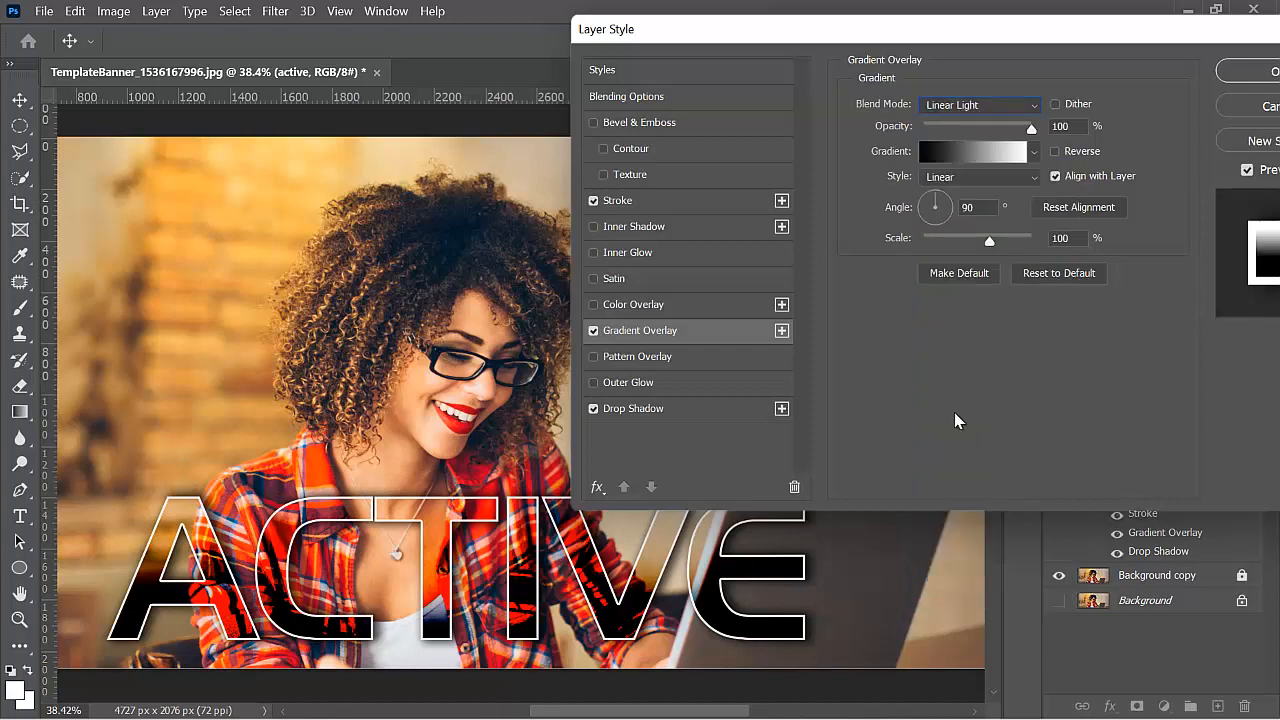
pyautogui.click(975, 105)
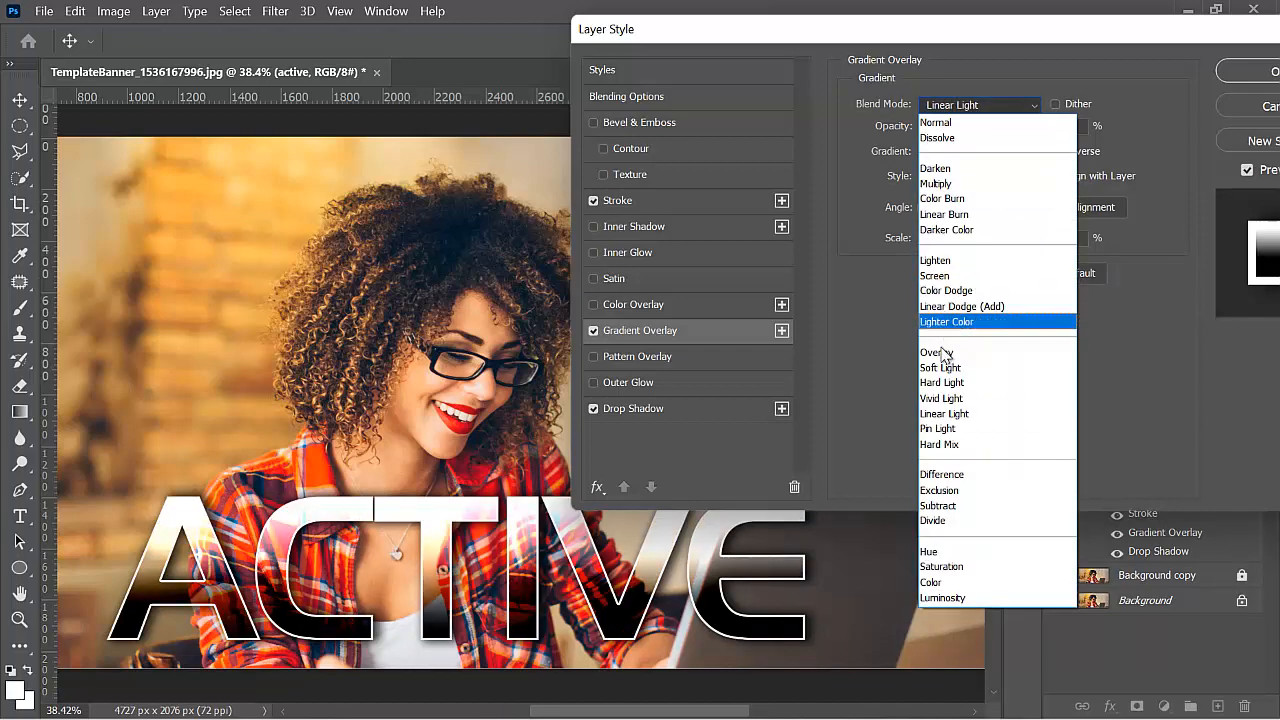
pyautogui.click(941, 367)
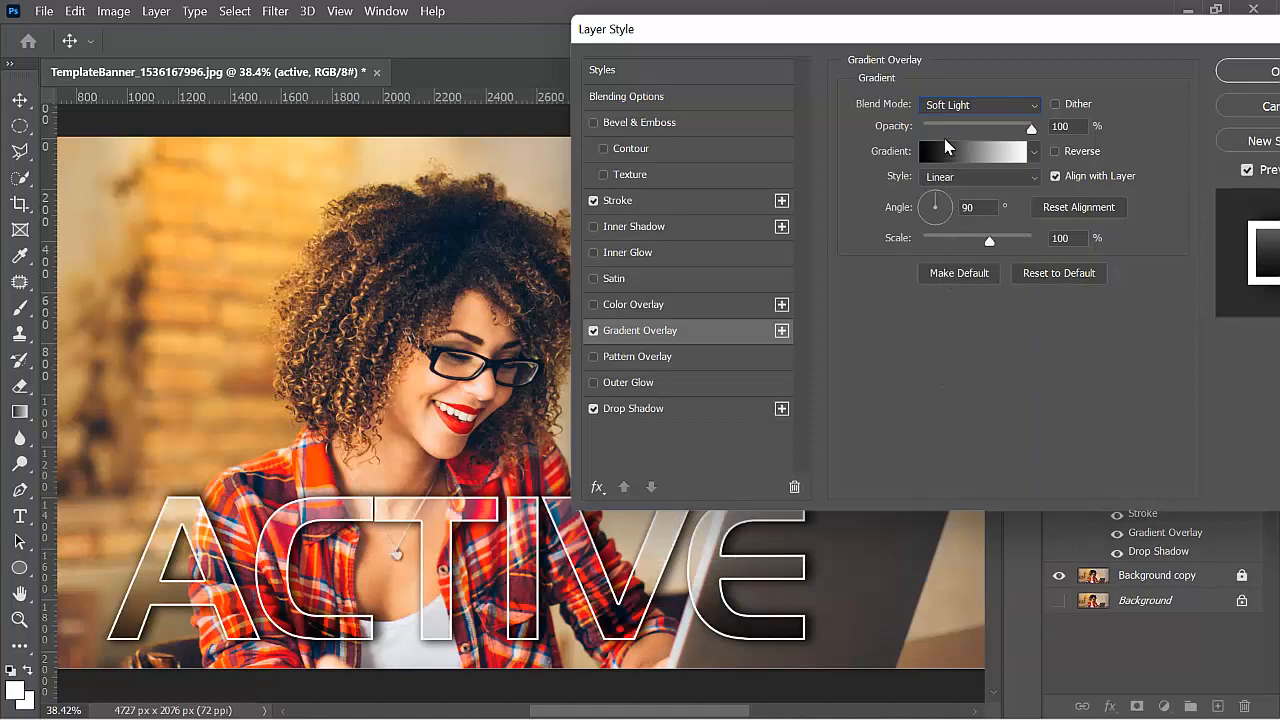
# Try the Lighten, Darker Color and Multiply blend modes on the ACTIVE text's gradient overlay.
pyautogui.click(942, 106)
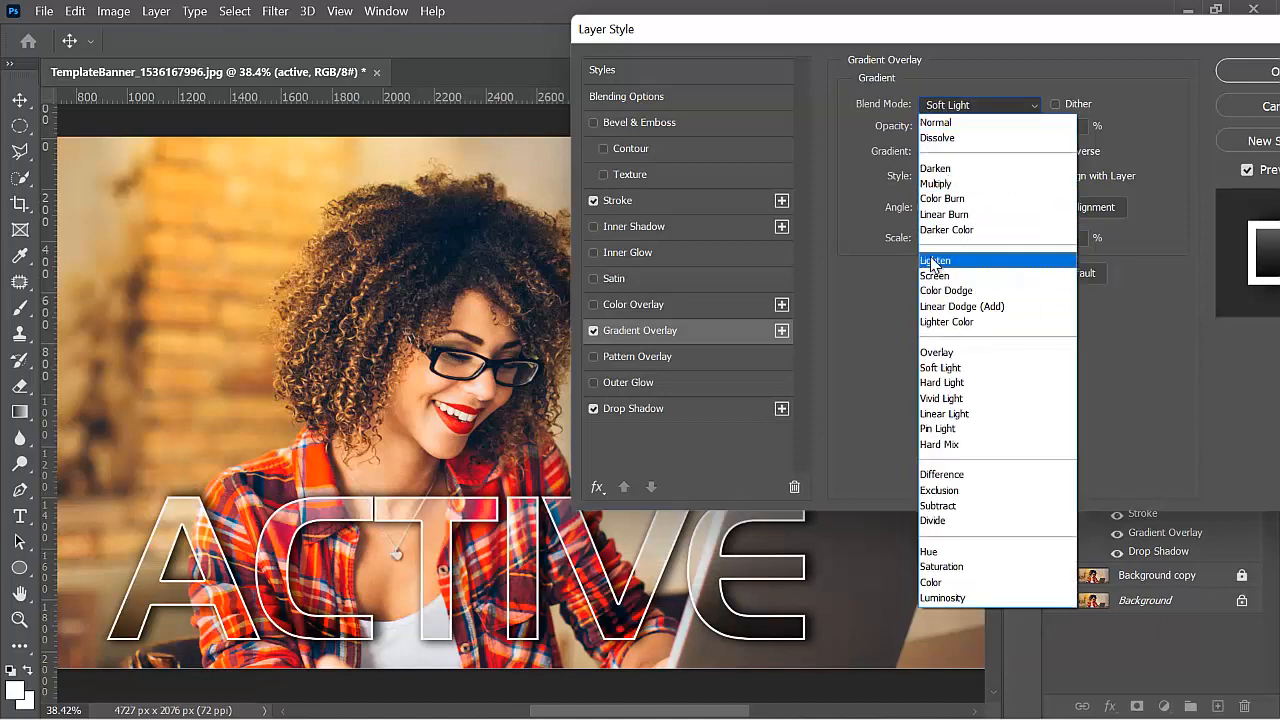
pyautogui.click(931, 257)
pyautogui.click(976, 110)
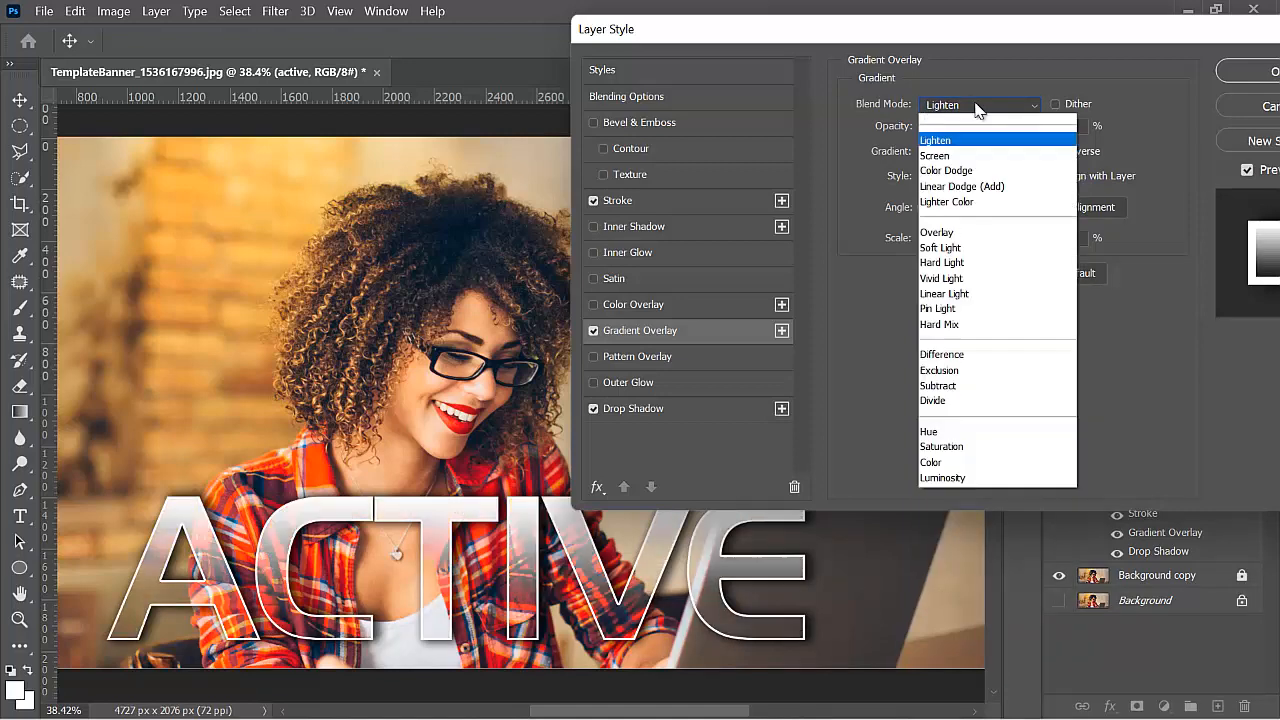
pyautogui.click(950, 230)
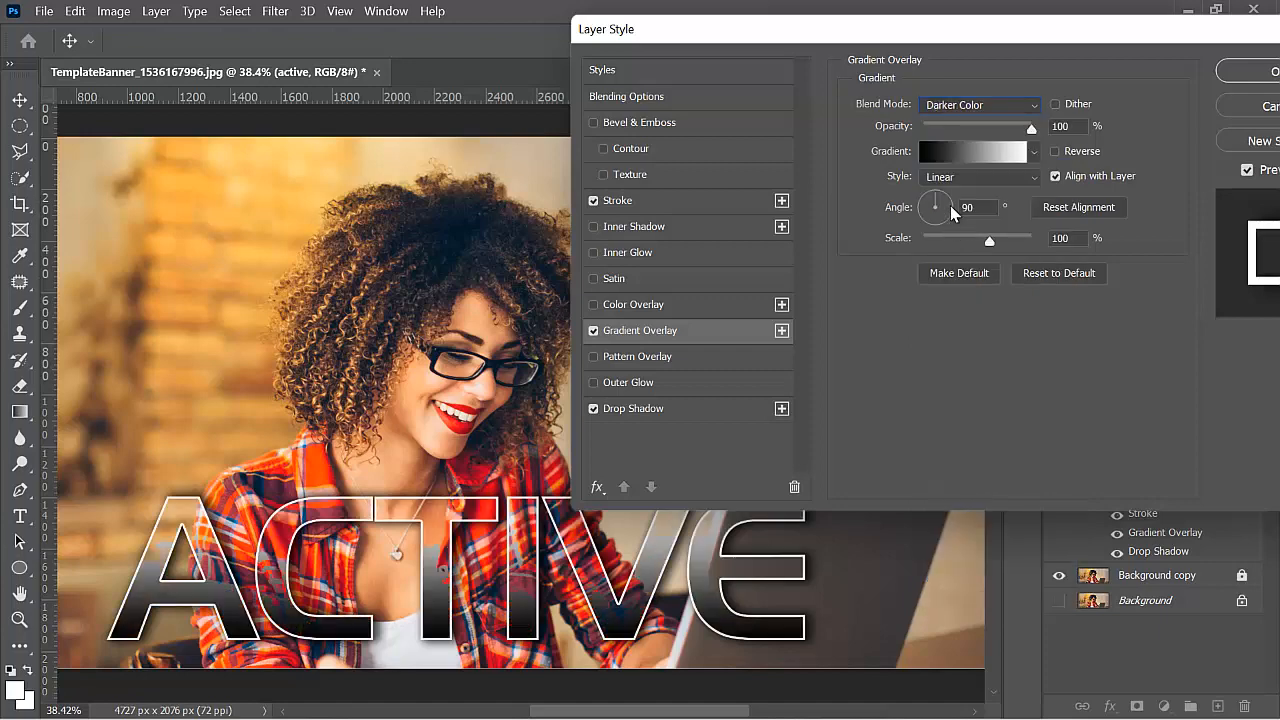
pyautogui.click(967, 107)
pyautogui.click(955, 184)
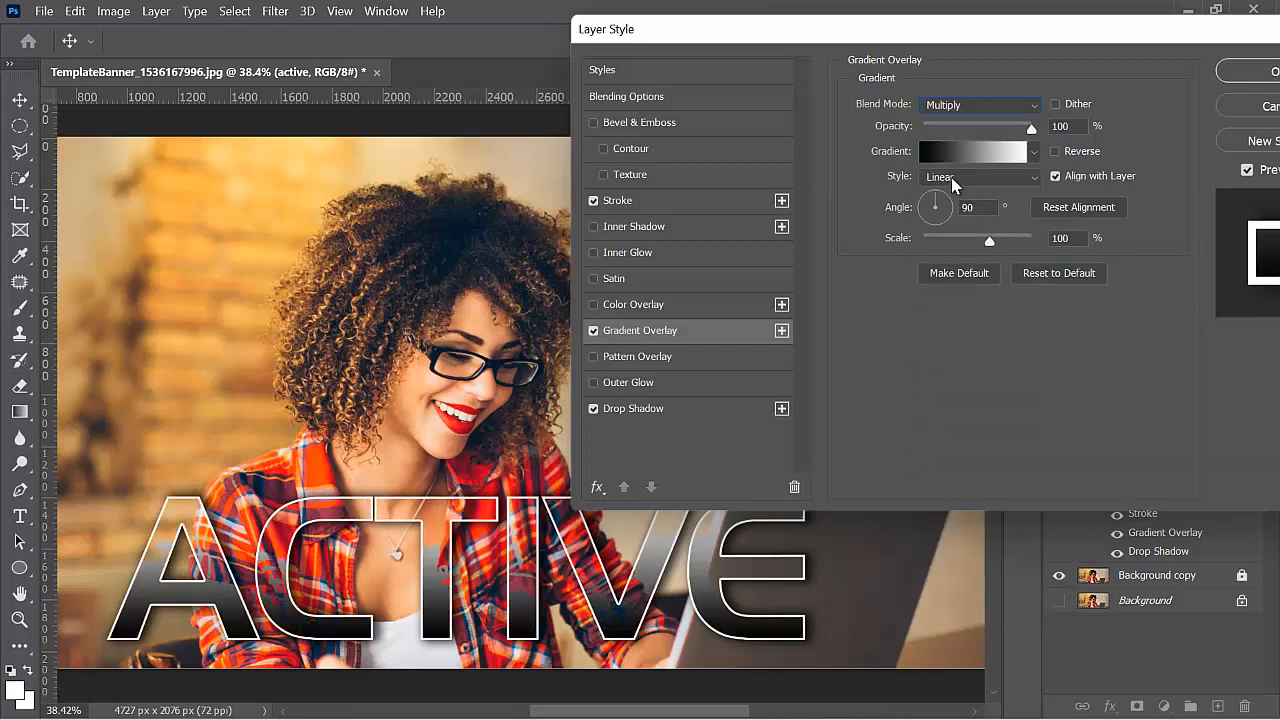
# Try the Darken, Pin Light and Subtract blend modes on the ACTIVE text's gradient overlay.
pyautogui.click(955, 108)
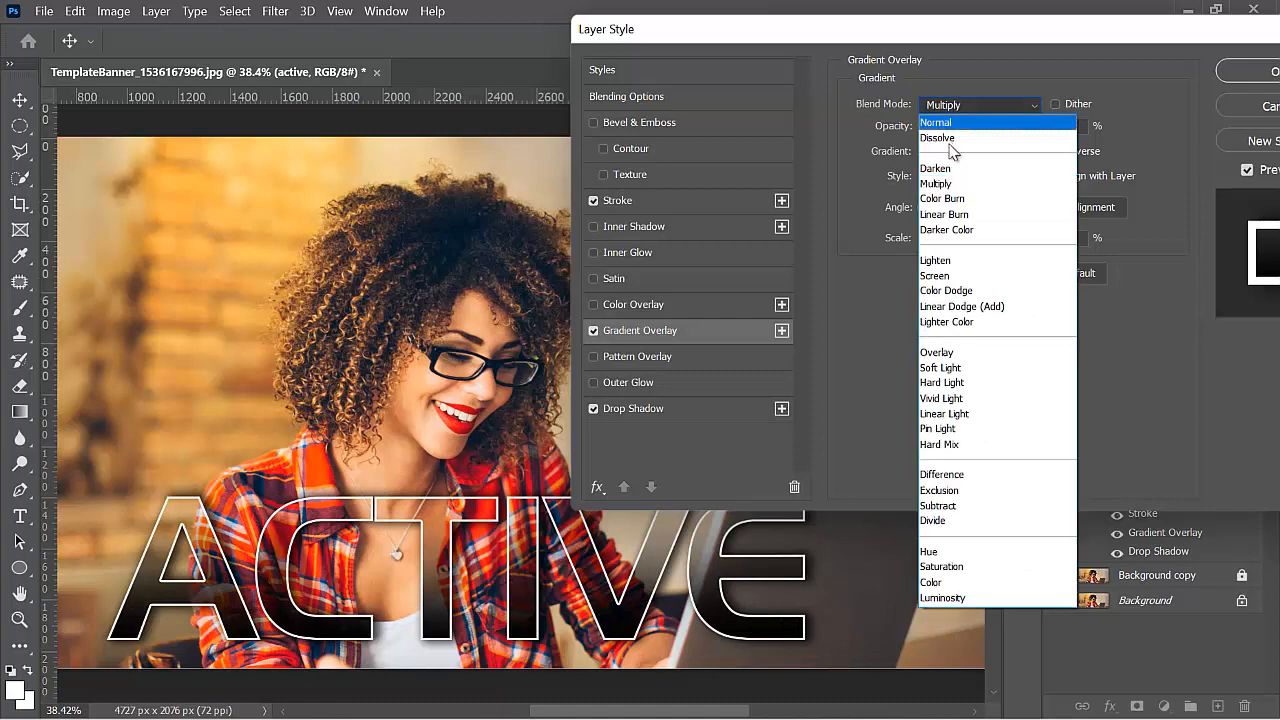
pyautogui.click(950, 171)
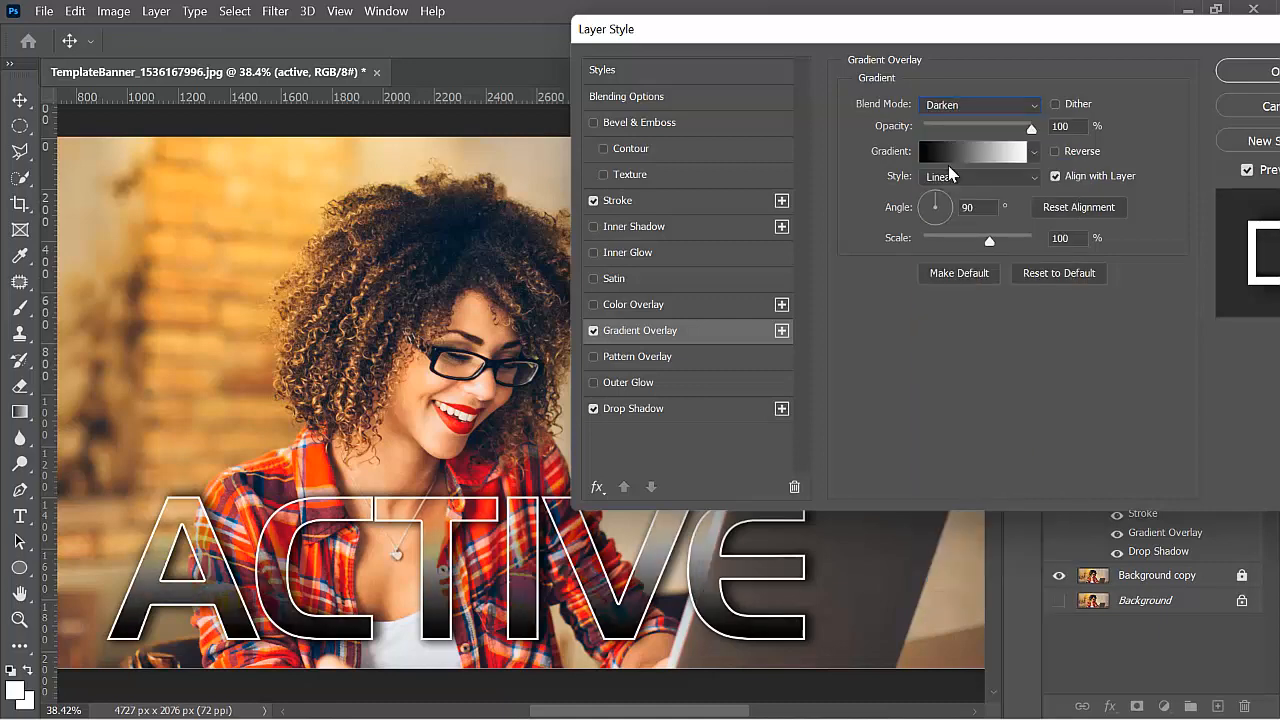
pyautogui.click(951, 108)
pyautogui.click(936, 427)
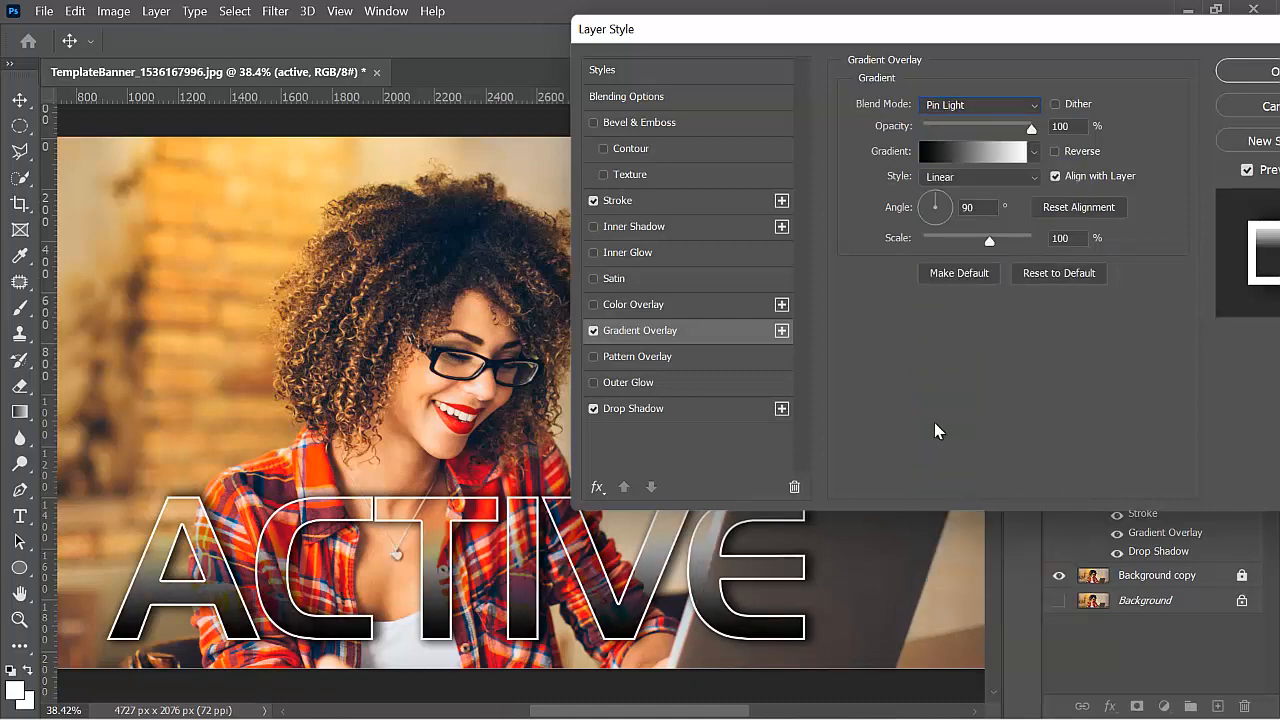
pyautogui.click(968, 106)
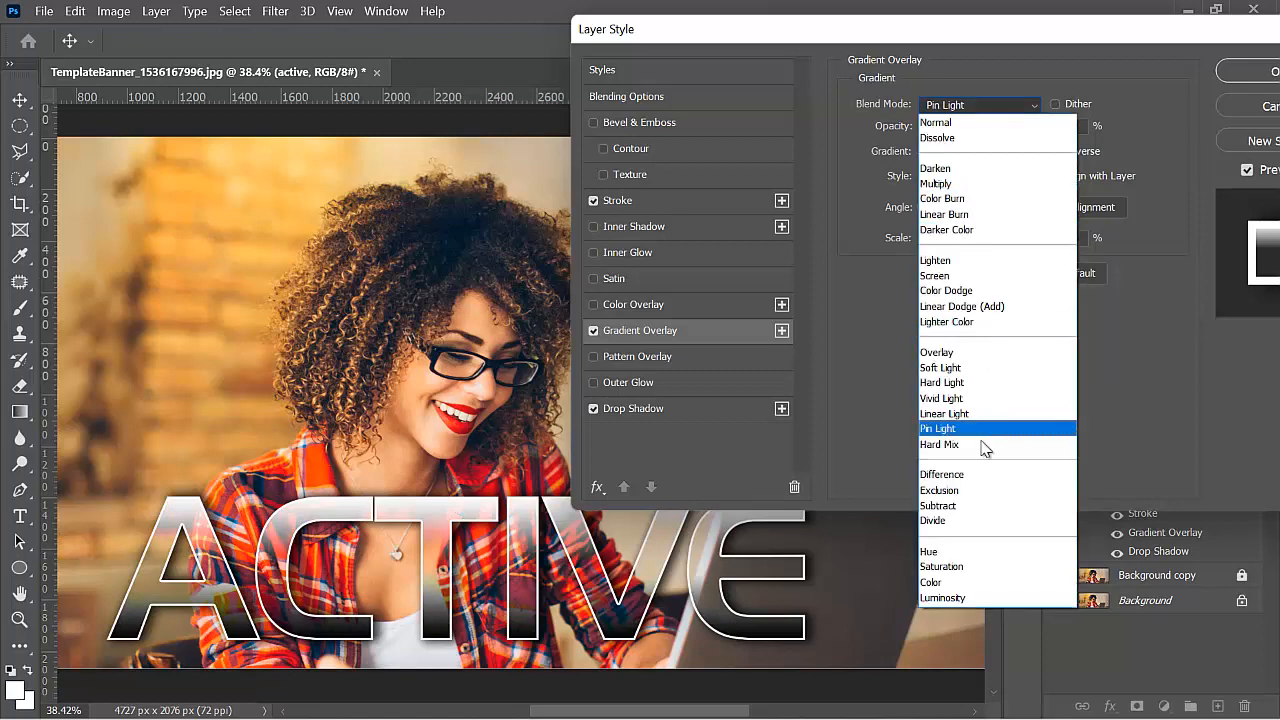
pyautogui.click(966, 503)
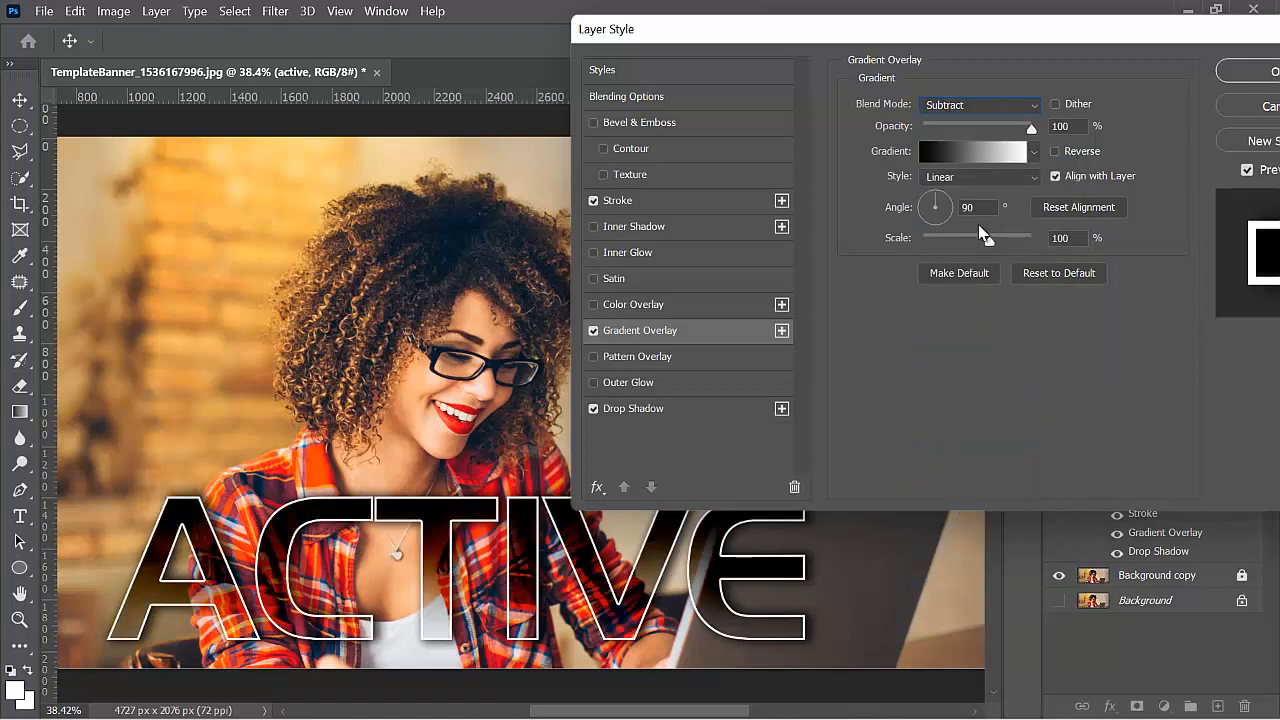
# Try the Hue, Saturation and Color blend modes on the ACTIVE text's gradient overlay.
pyautogui.click(979, 95)
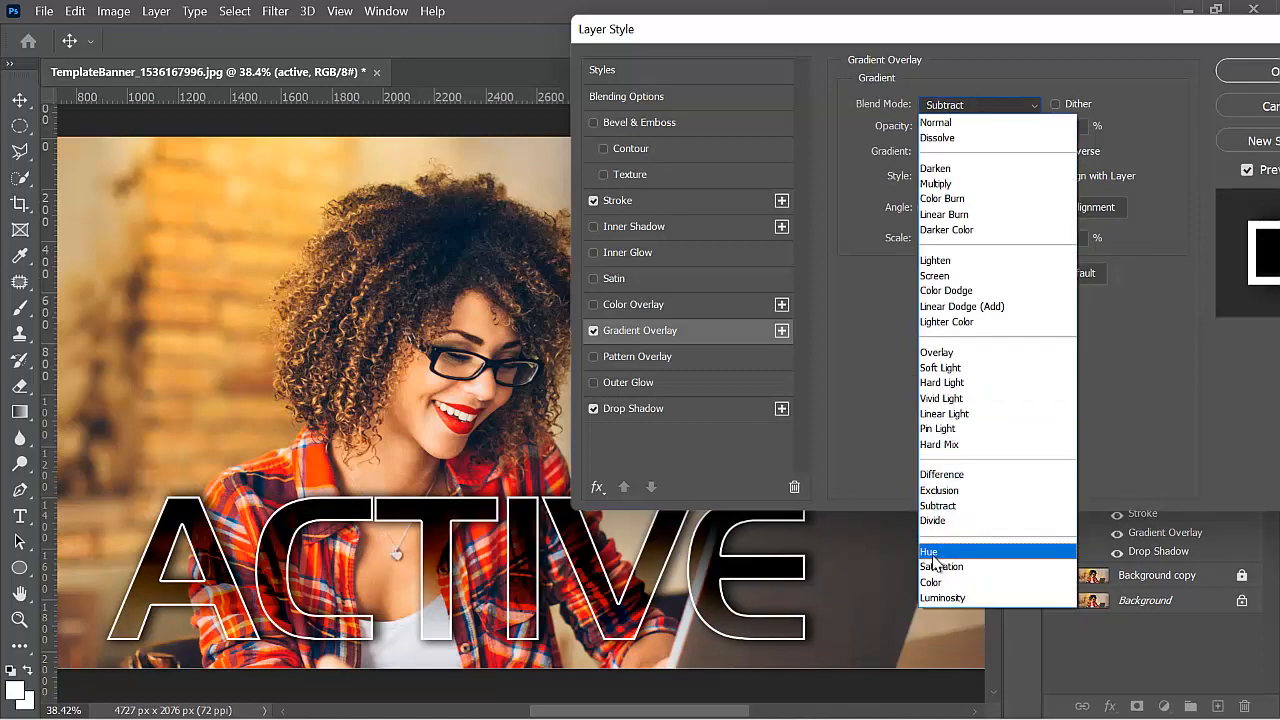
pyautogui.click(930, 545)
pyautogui.click(930, 105)
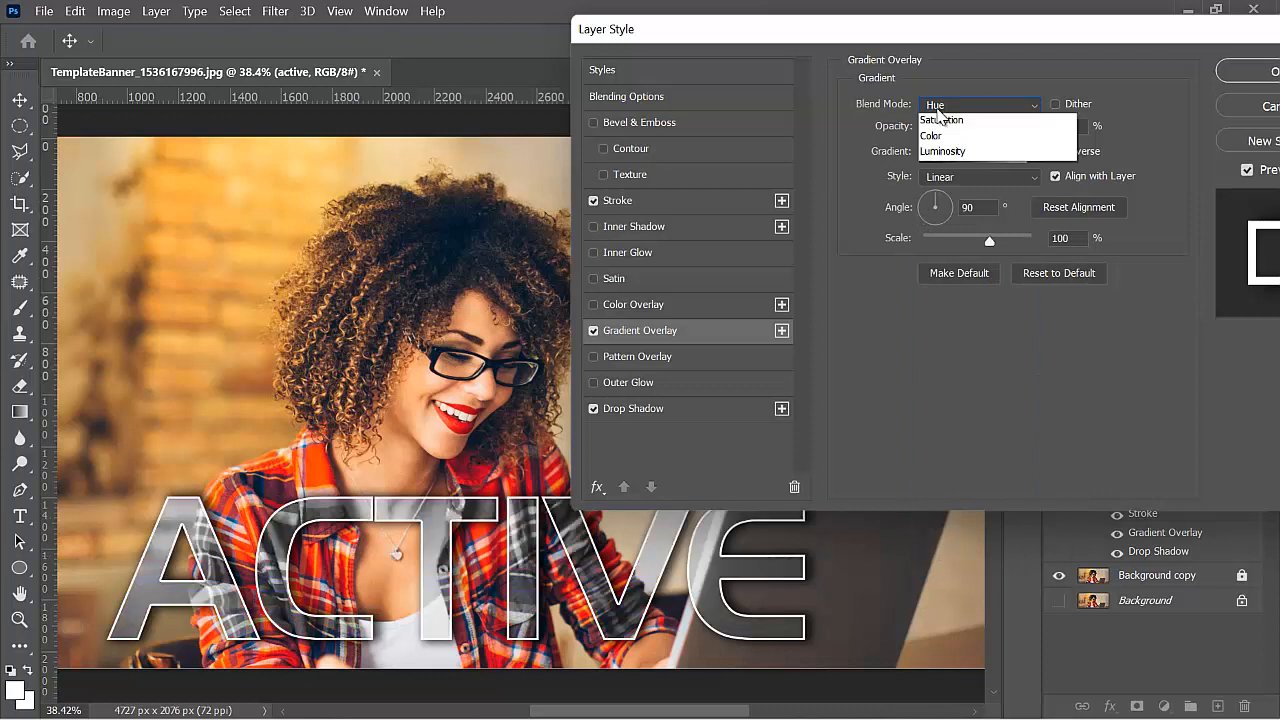
pyautogui.click(926, 567)
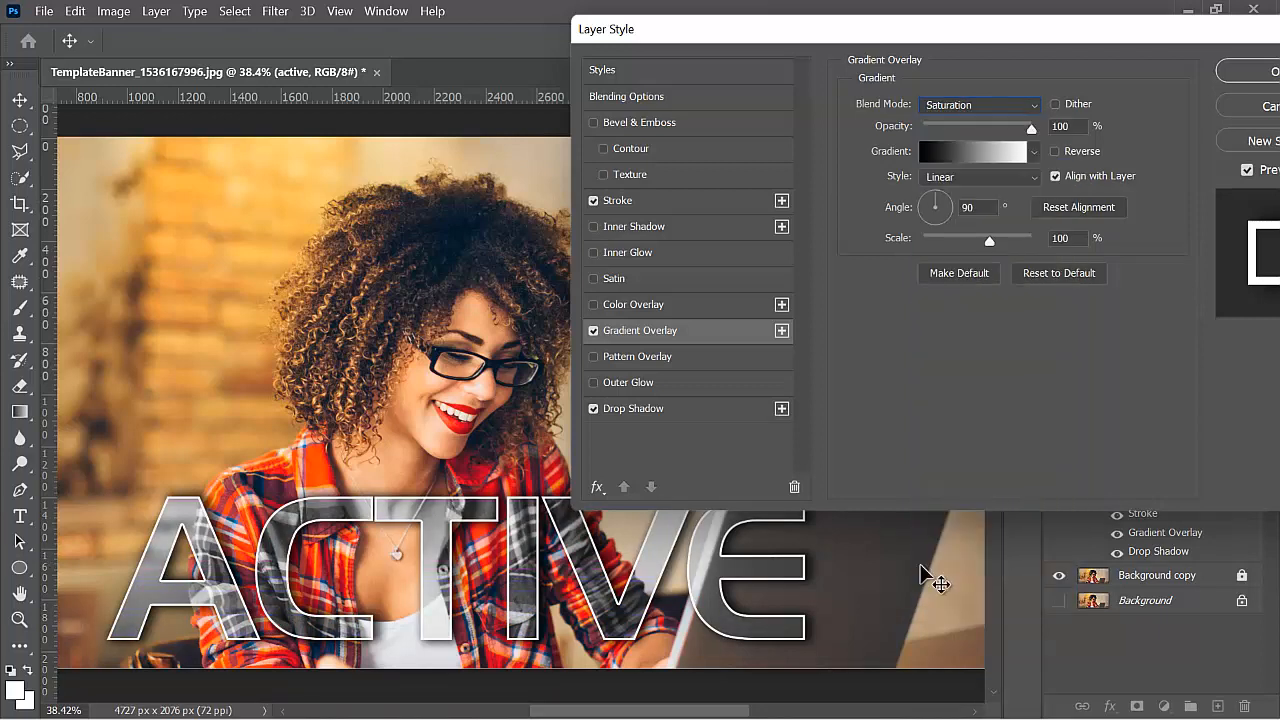
pyautogui.click(968, 105)
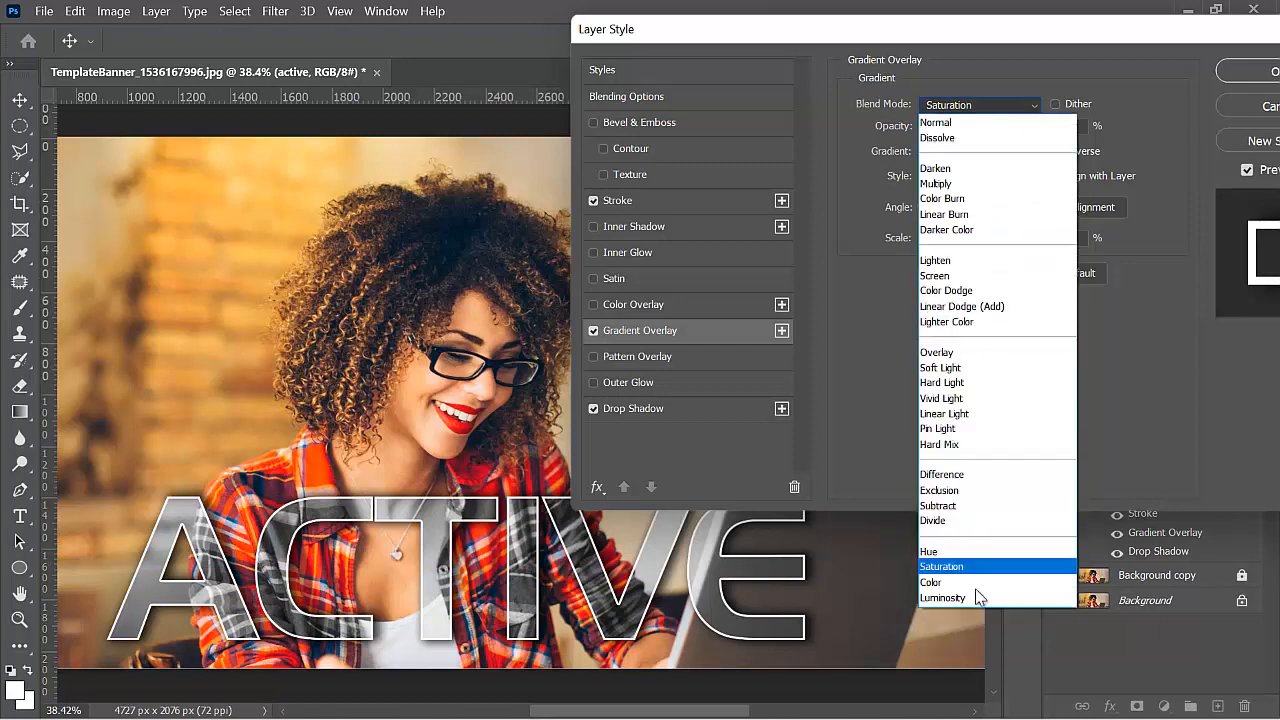
pyautogui.press('Escape')
pyautogui.press('Down')
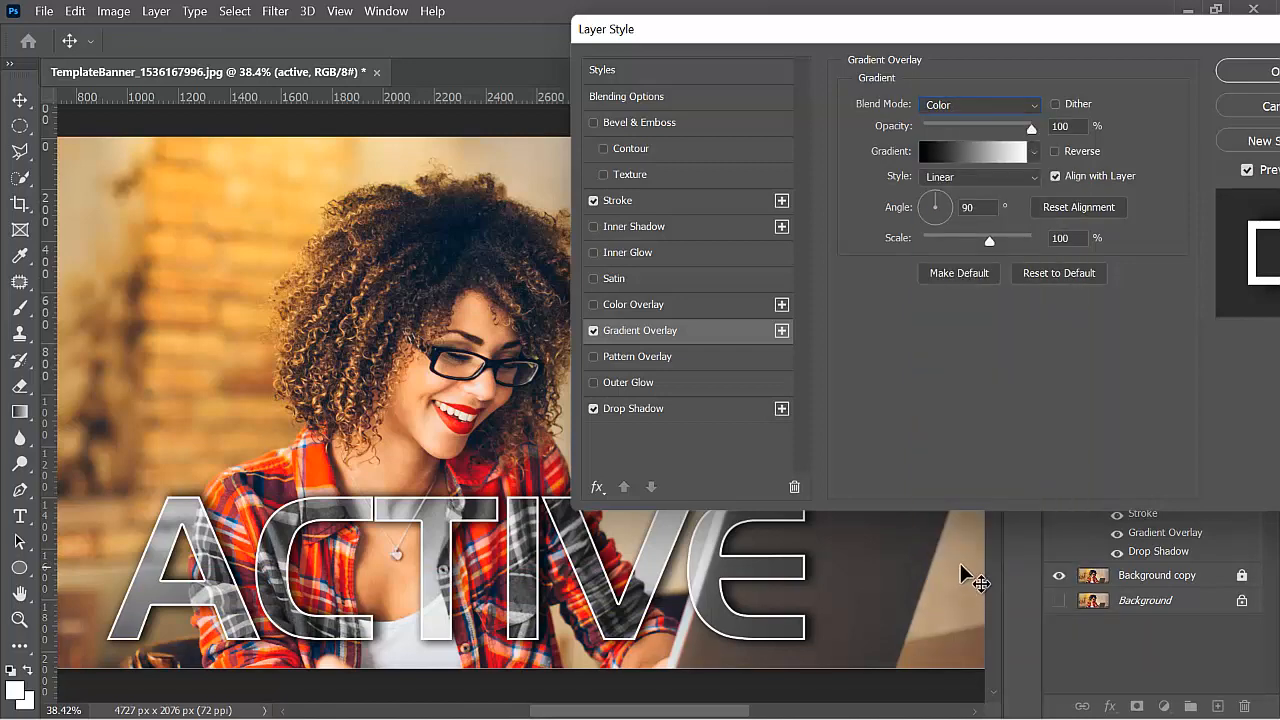
# Try the Screen blend mode on the gradient overlay with its opacity reduced to 12%.
pyautogui.click(971, 106)
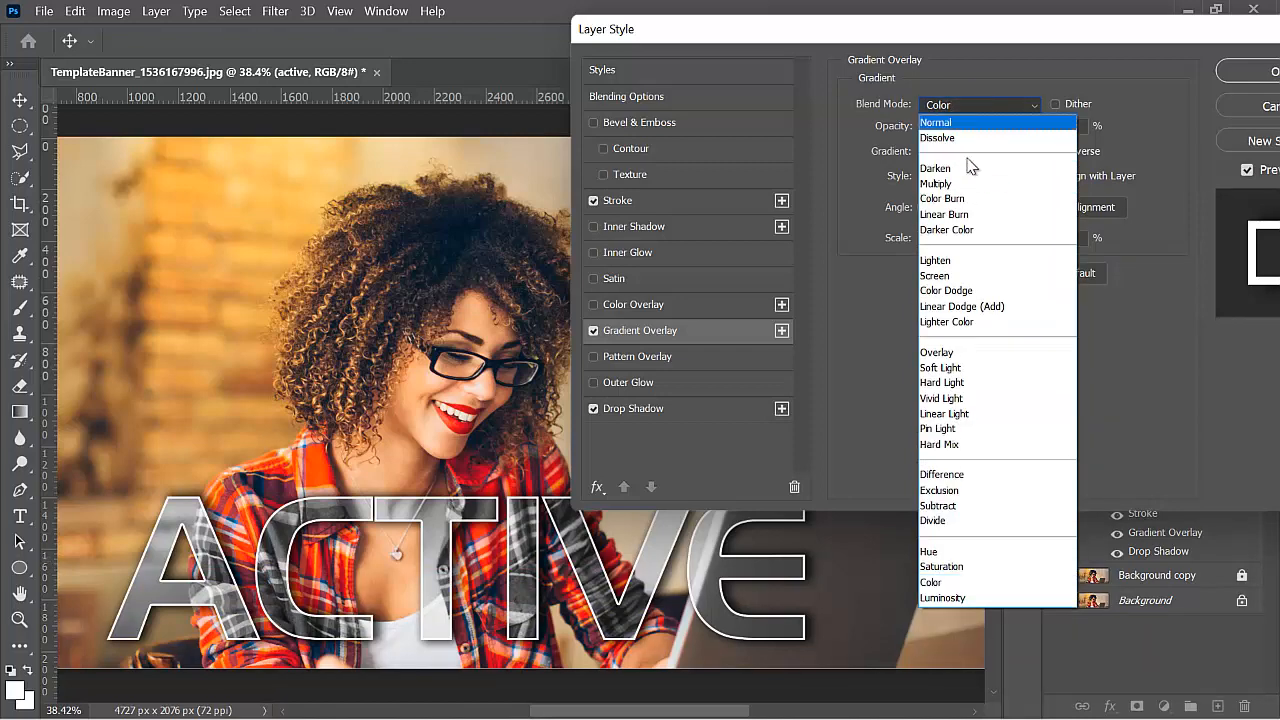
pyautogui.click(950, 275)
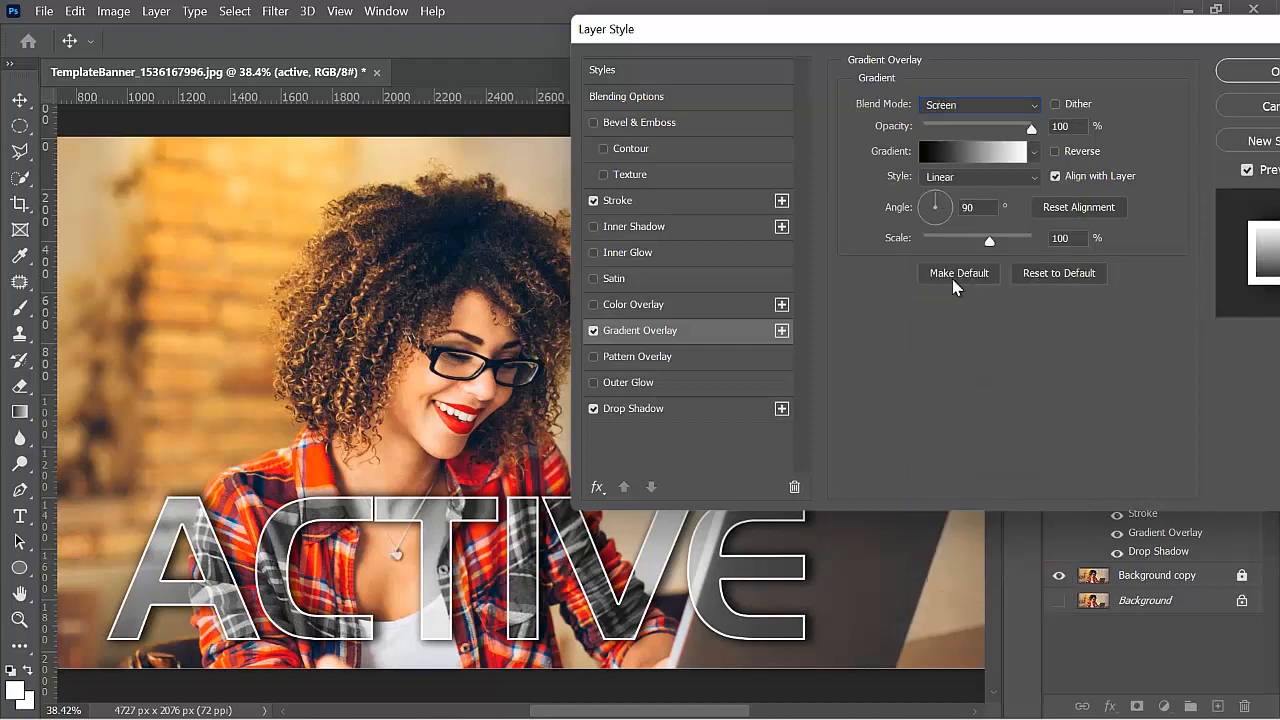
pyautogui.click(936, 127)
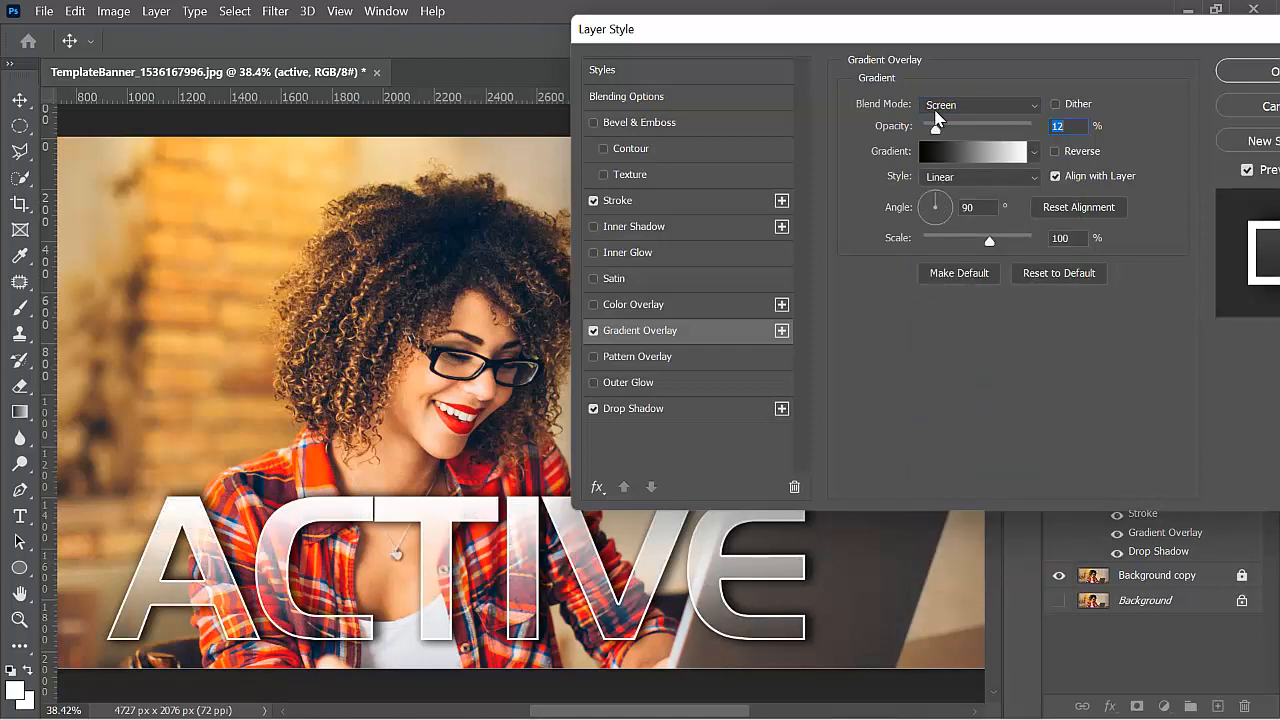
# Set the gradient overlay's blend mode to Soft Light and its opacity to 99%.
pyautogui.click(936, 106)
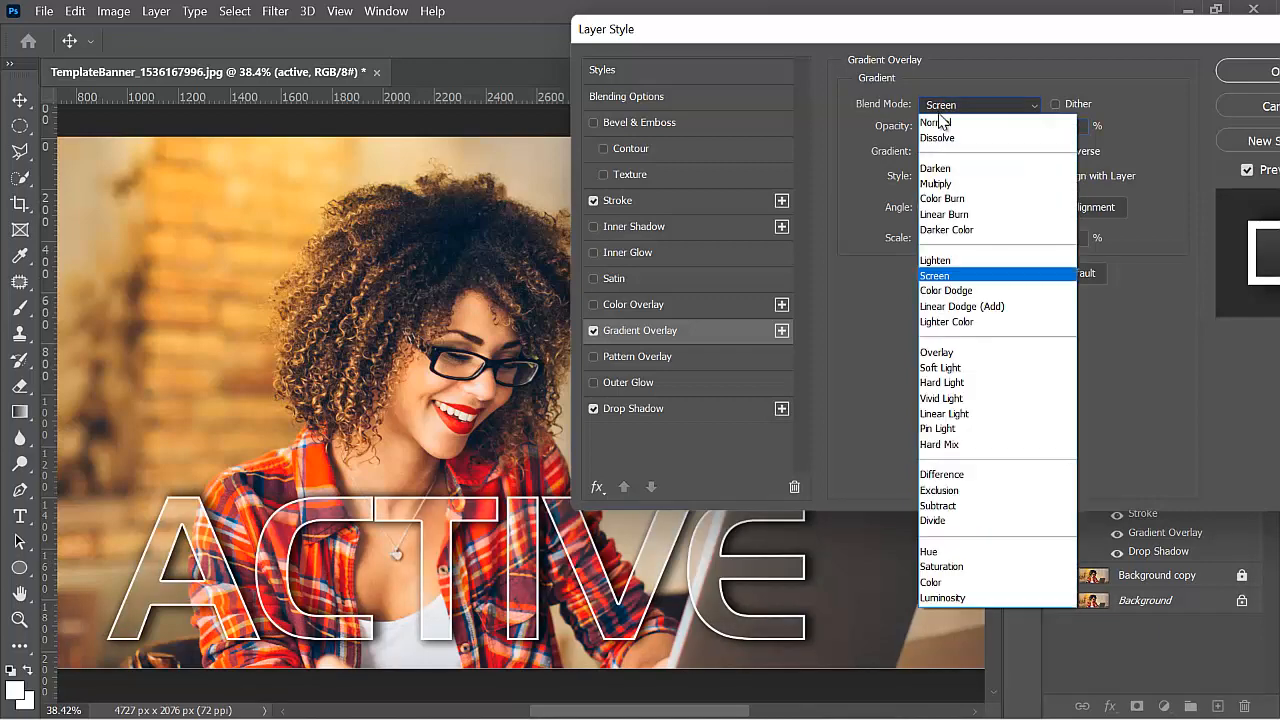
pyautogui.click(965, 366)
pyautogui.moveTo(942, 135); pyautogui.dragTo(1033, 150)
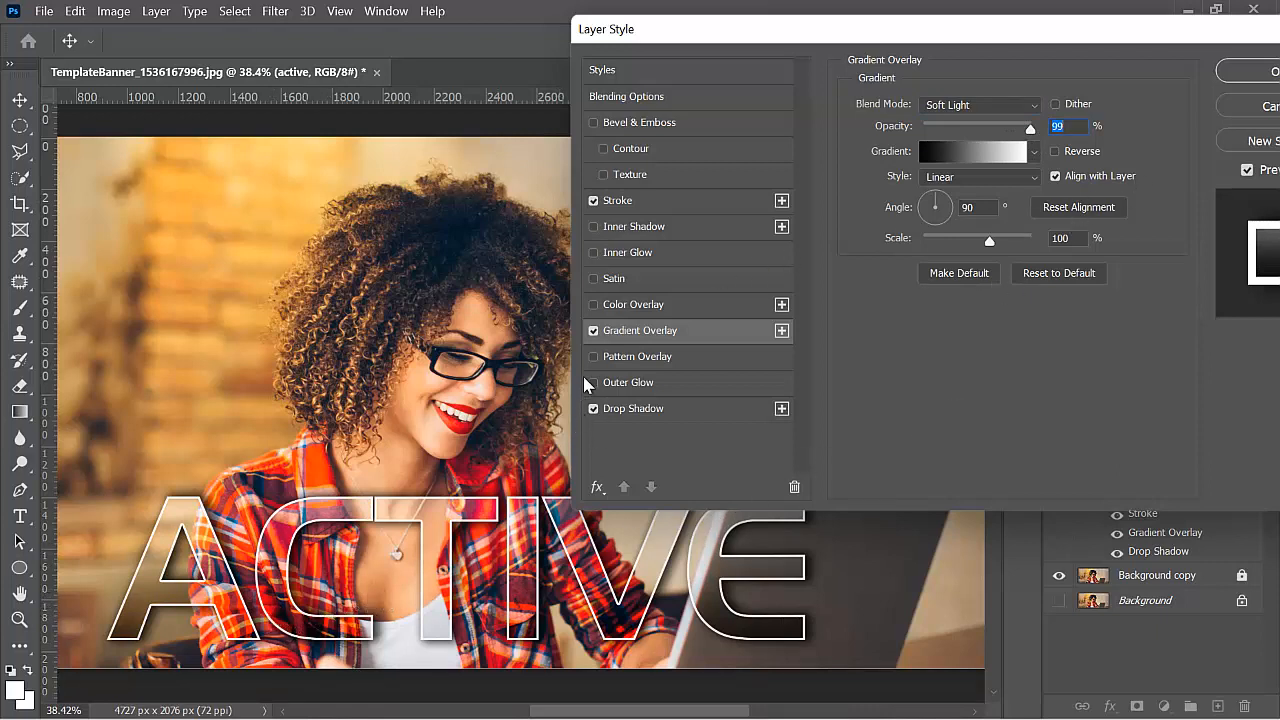
# Turn off the Drop Shadow and Stroke effects on the ACTIVE text, leaving only the Gradient Overlay enabled.
pyautogui.click(594, 409)
pyautogui.click(593, 201)
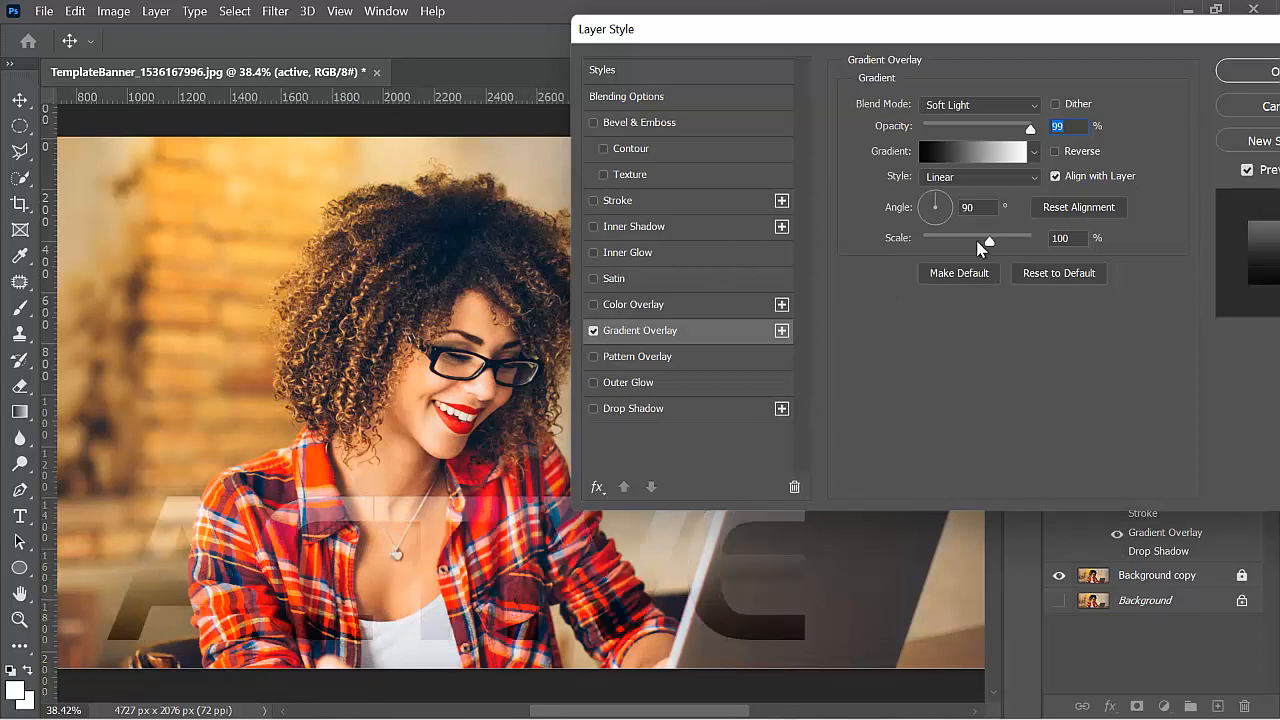
# Try the Lighten blend mode on the gradient overlay and return it to Soft Light.
pyautogui.click(978, 104)
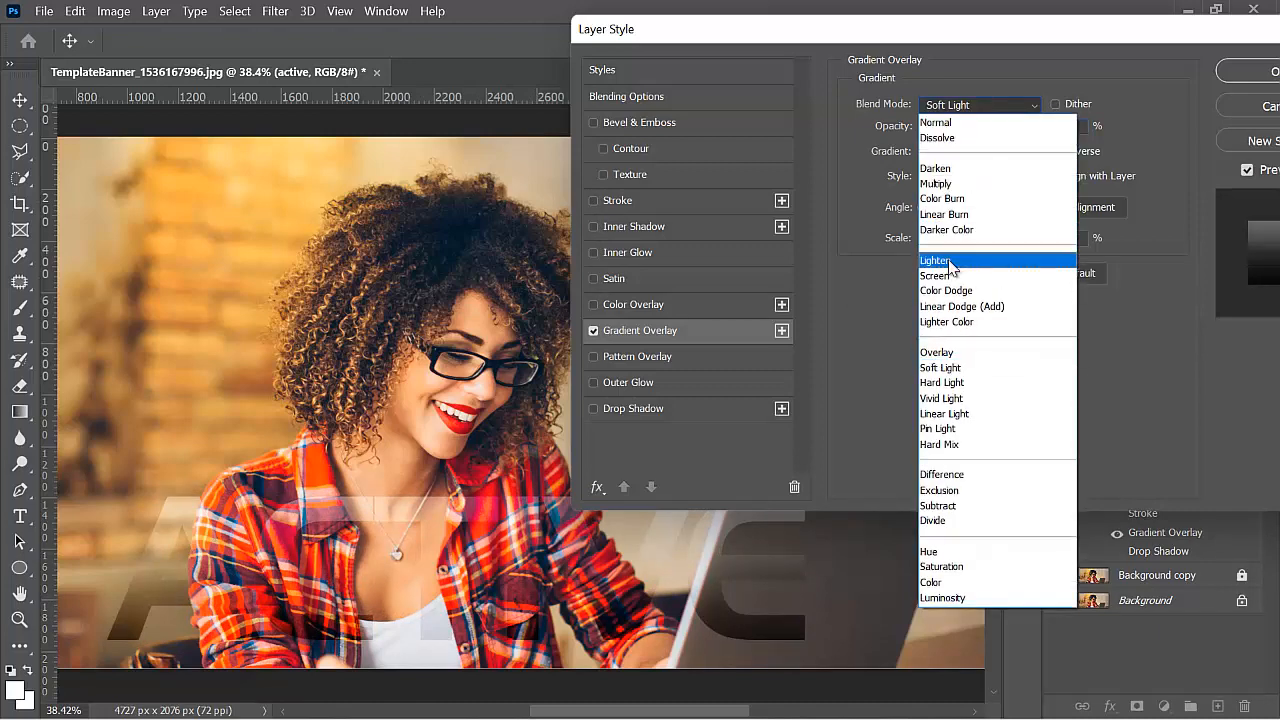
pyautogui.click(948, 260)
pyautogui.click(960, 106)
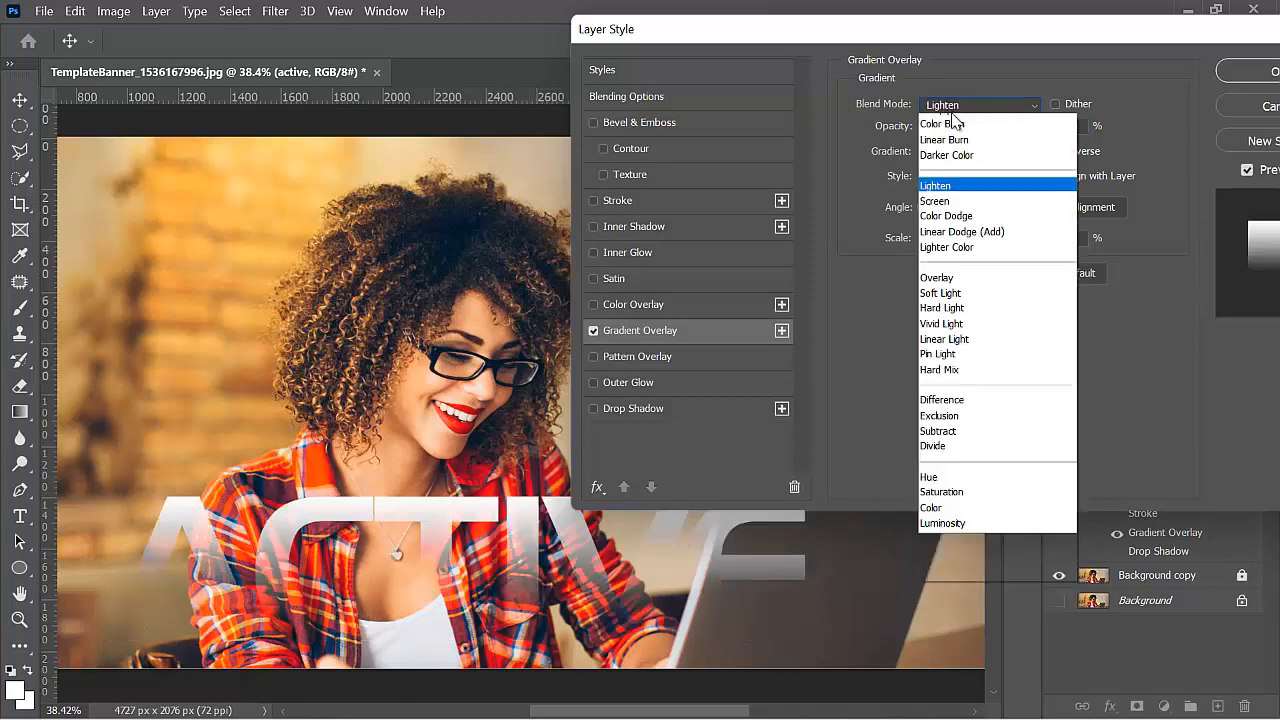
pyautogui.click(945, 362)
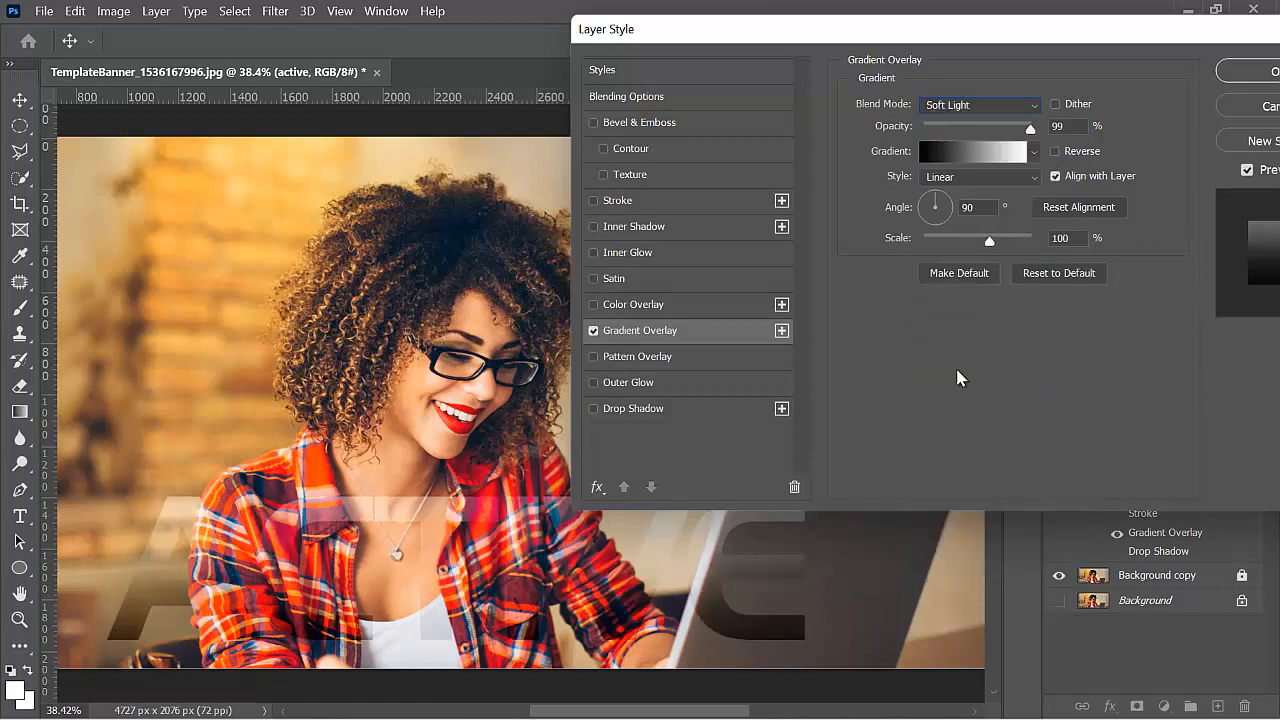
# Try the Pin Light and Color blend modes on the gradient overlay and return it to Soft Light.
pyautogui.click(970, 105)
pyautogui.click(955, 429)
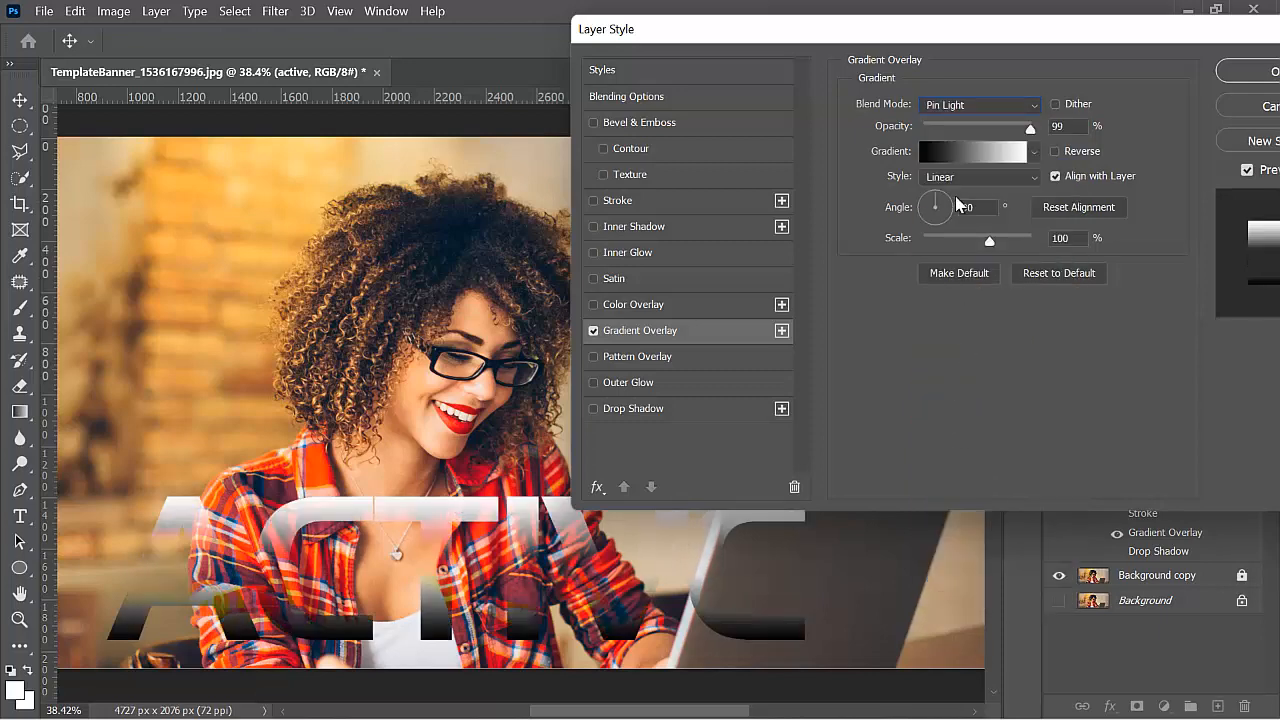
pyautogui.click(958, 108)
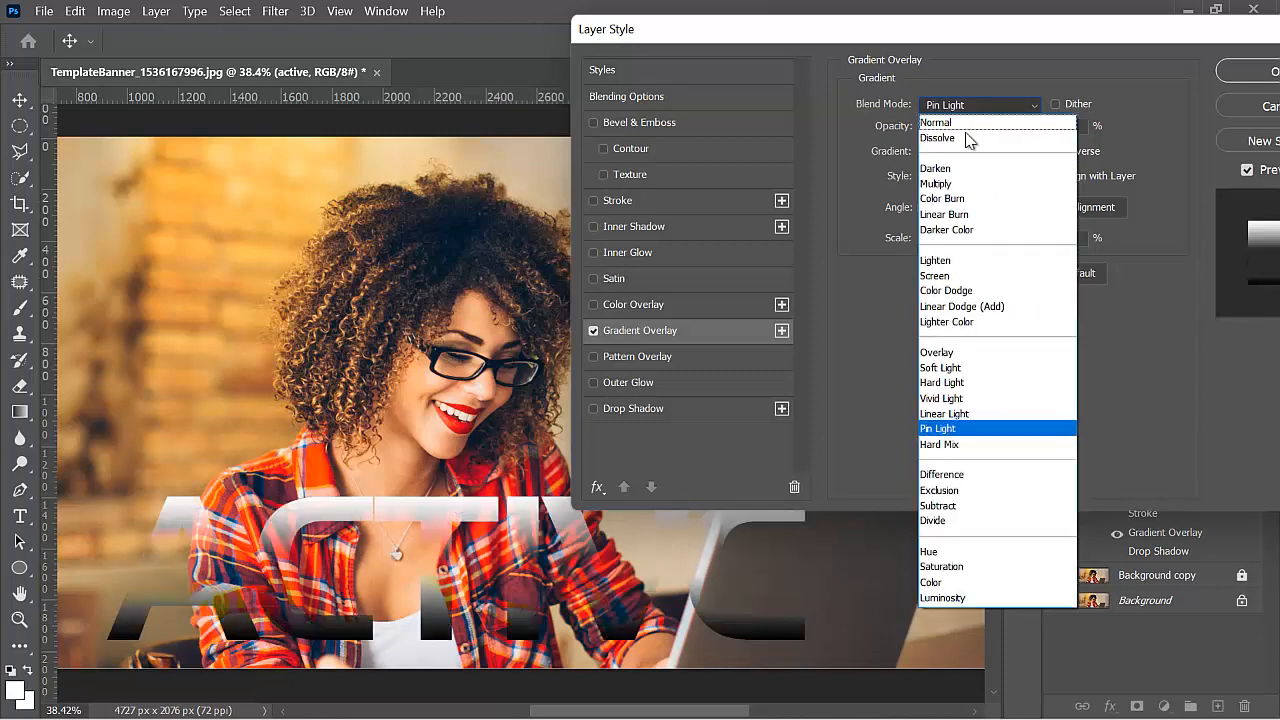
pyautogui.click(945, 598)
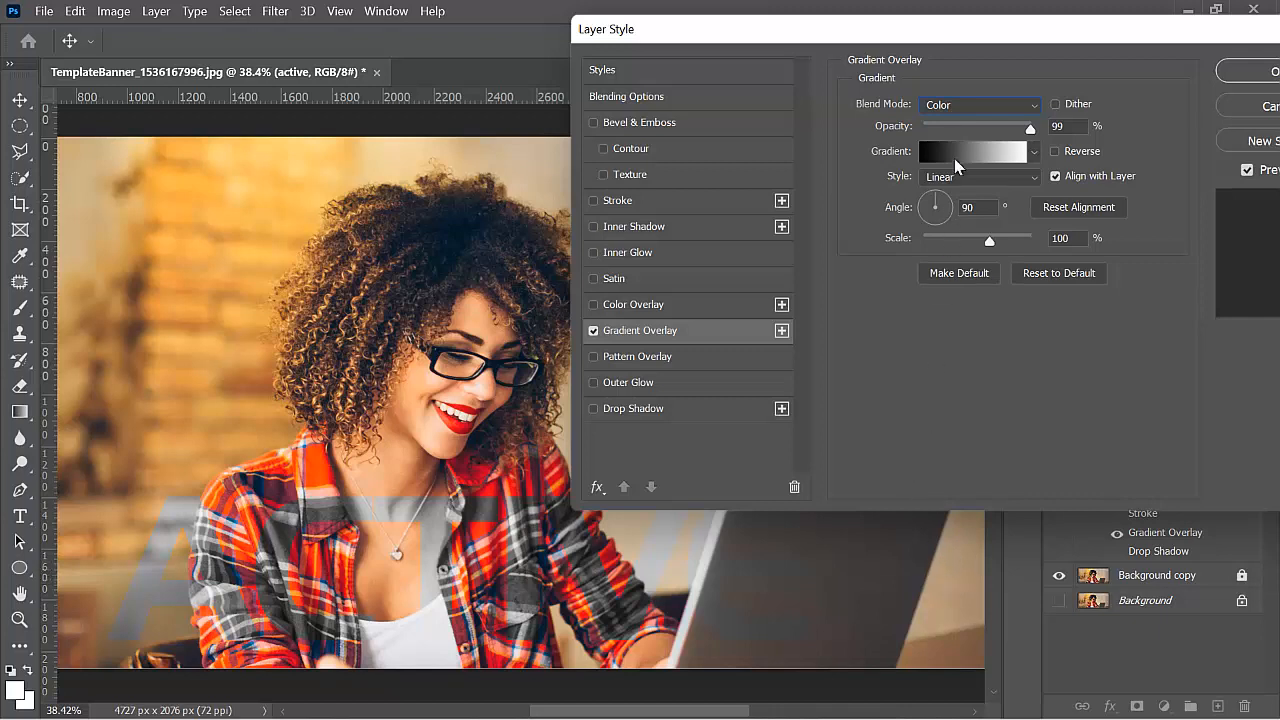
pyautogui.click(960, 106)
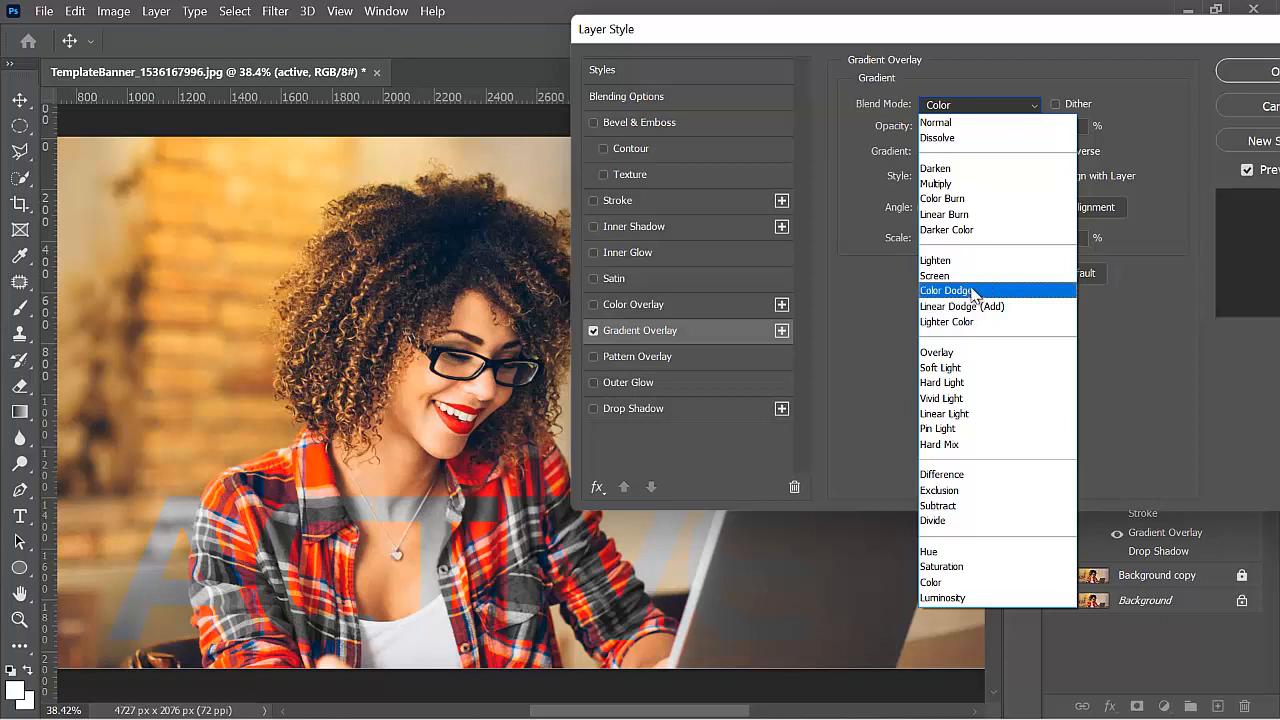
pyautogui.click(940, 367)
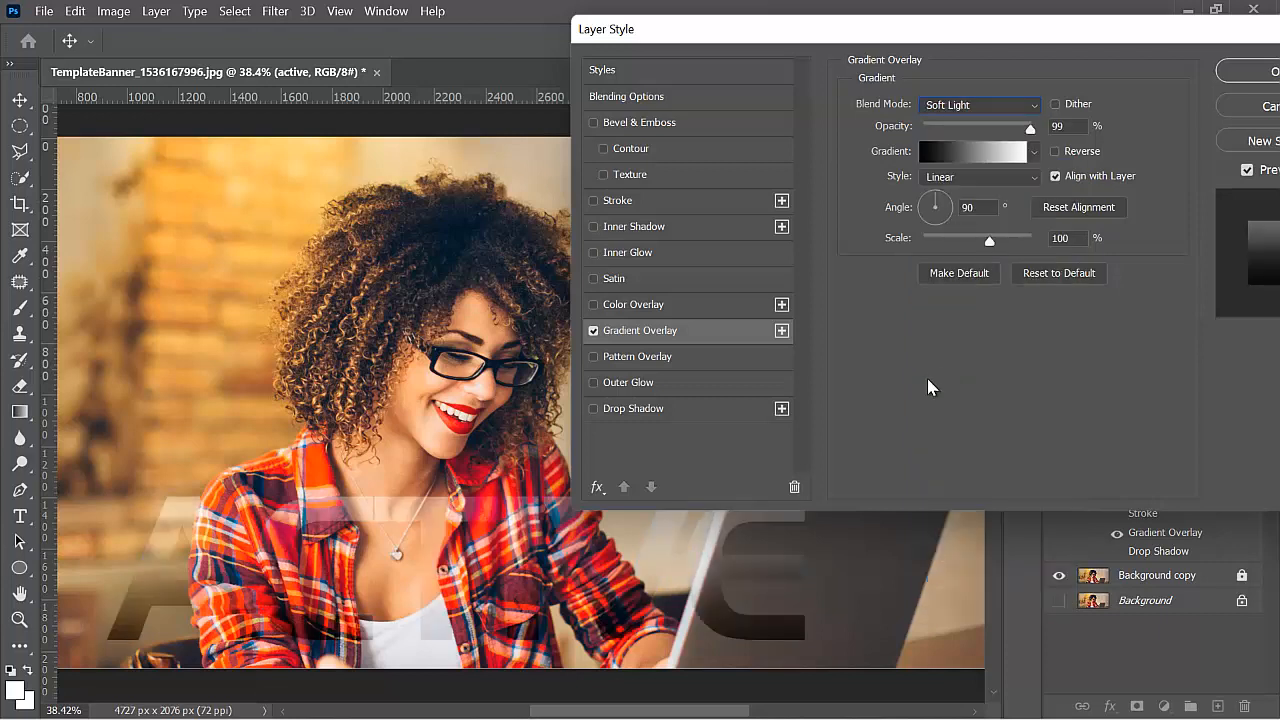
# Re-enable the Drop Shadow and Stroke effects on the ACTIVE text and apply the layer style.
pyautogui.click(590, 414)
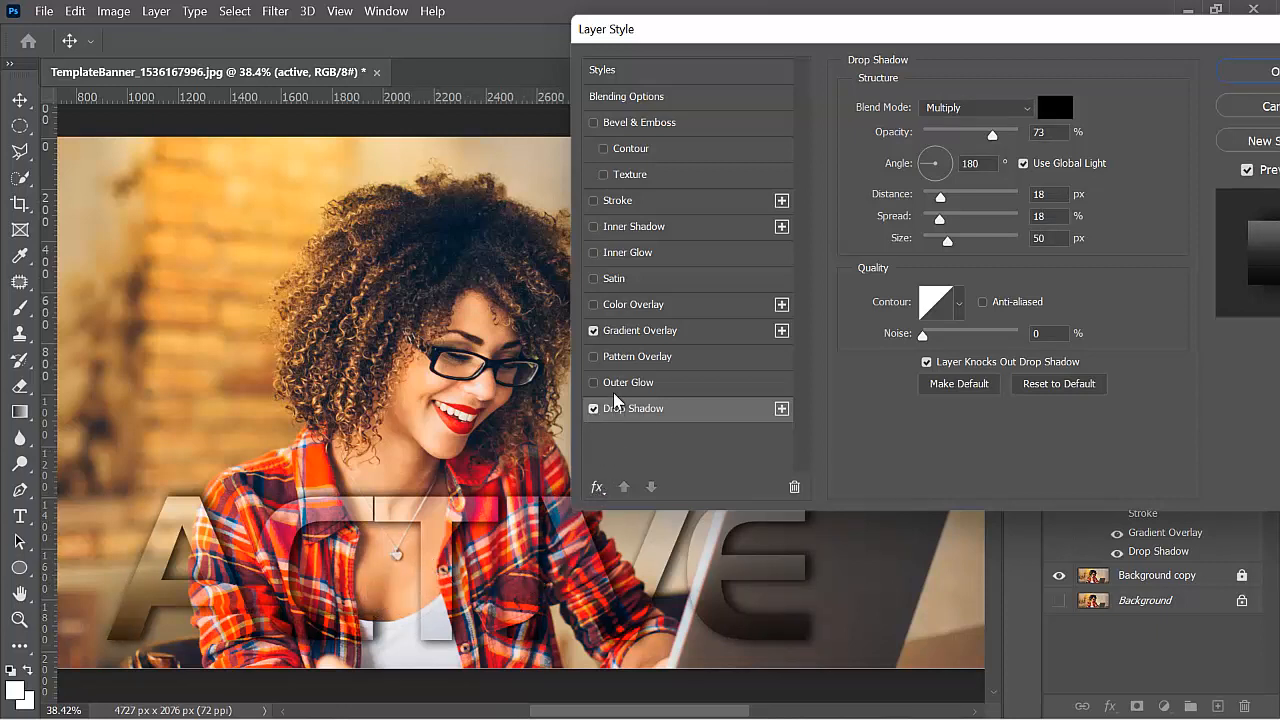
pyautogui.click(594, 201)
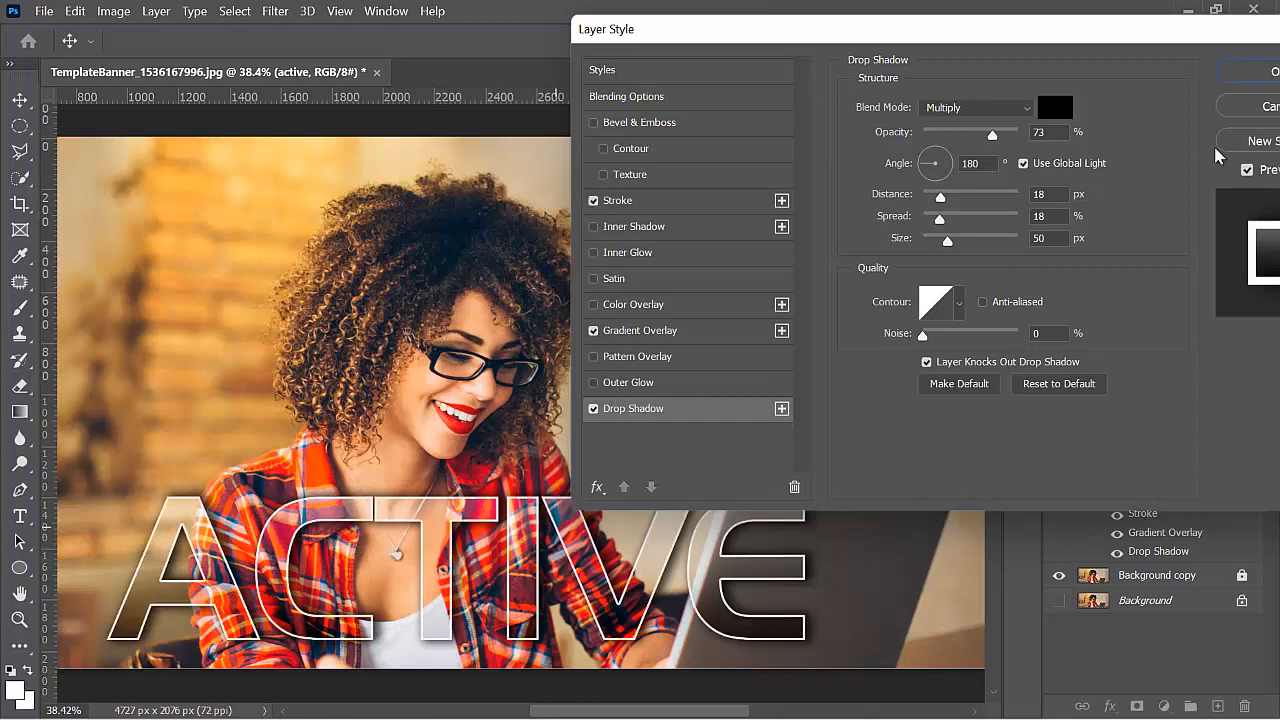
pyautogui.press('z')
pyautogui.click(1257, 74)
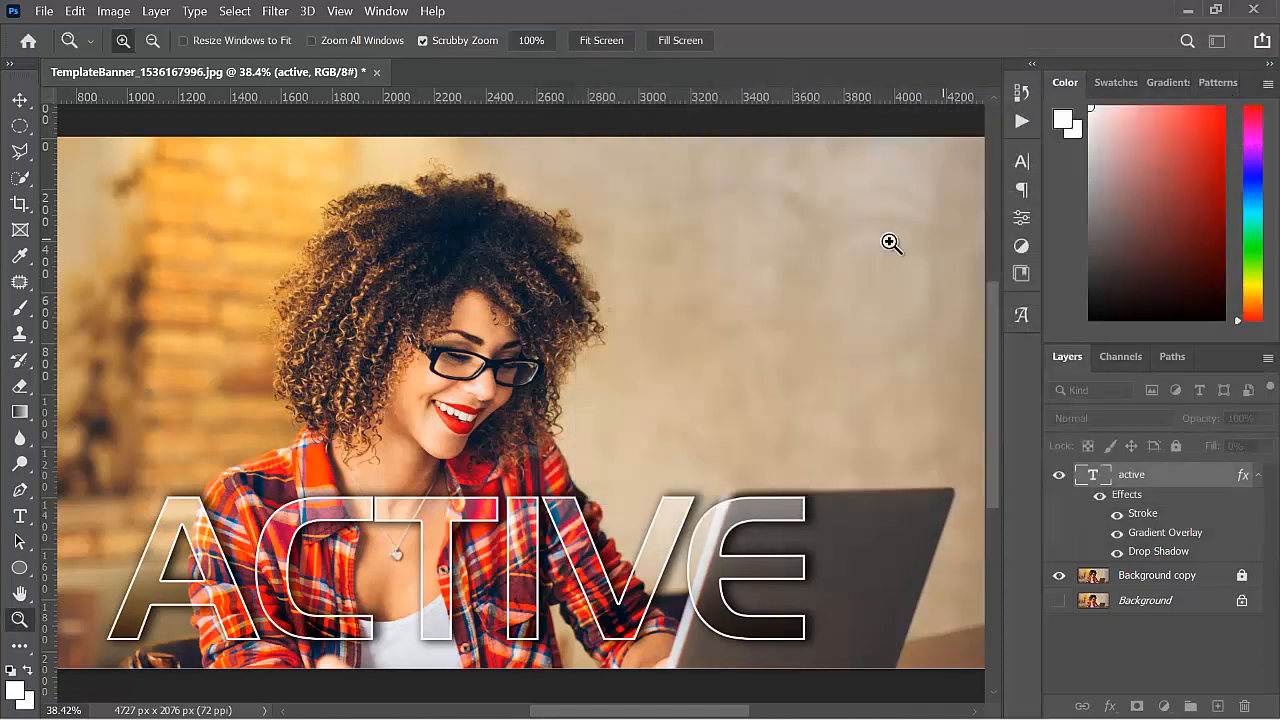
# Examine the finished ACTIVE text effect on the whole banner and up close in full-screen mode.
pyautogui.hotkey('ctrl', '-')
pyautogui.hotkey('ctrl', '-')
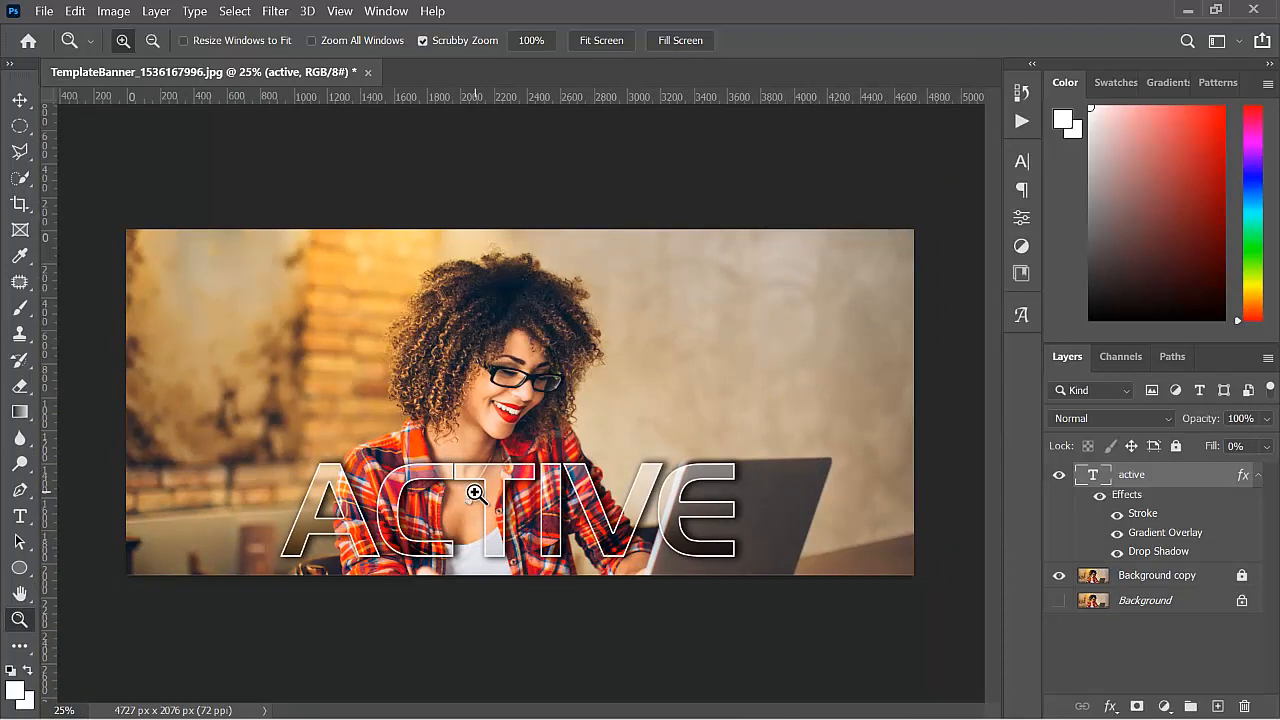
pyautogui.press('f')
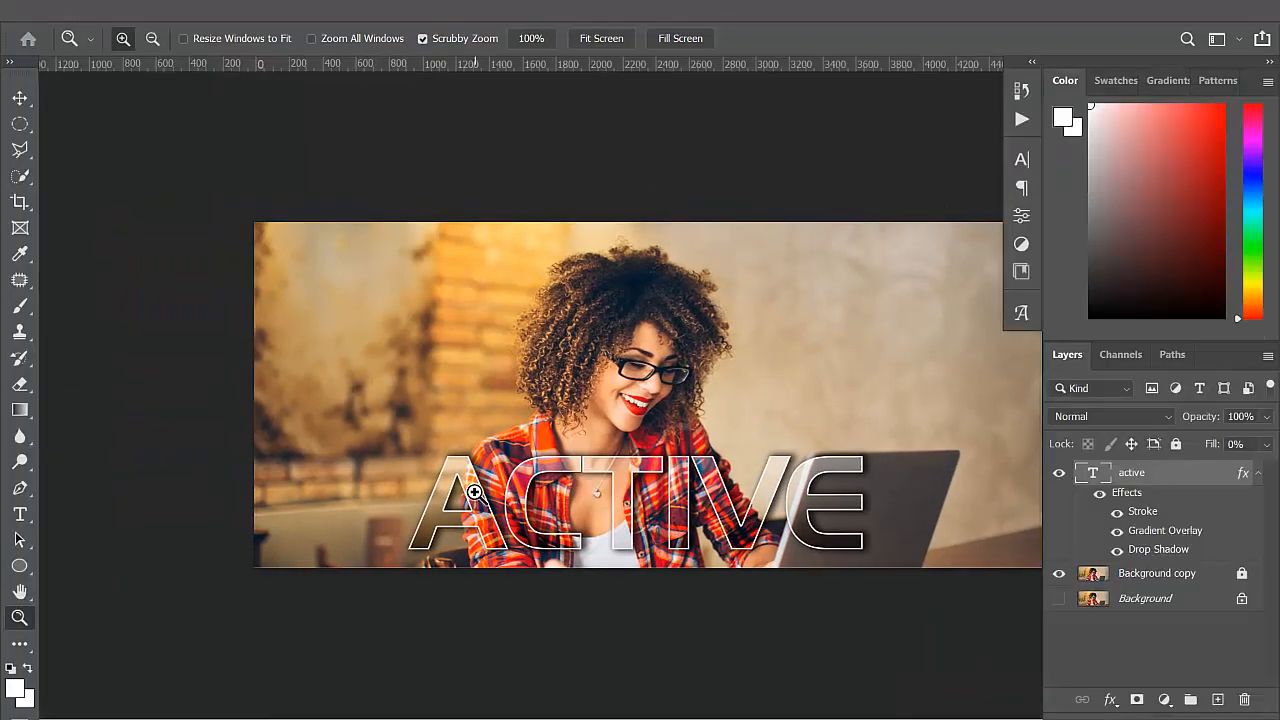
pyautogui.press('f')
pyautogui.hotkey('ctrl', '+')
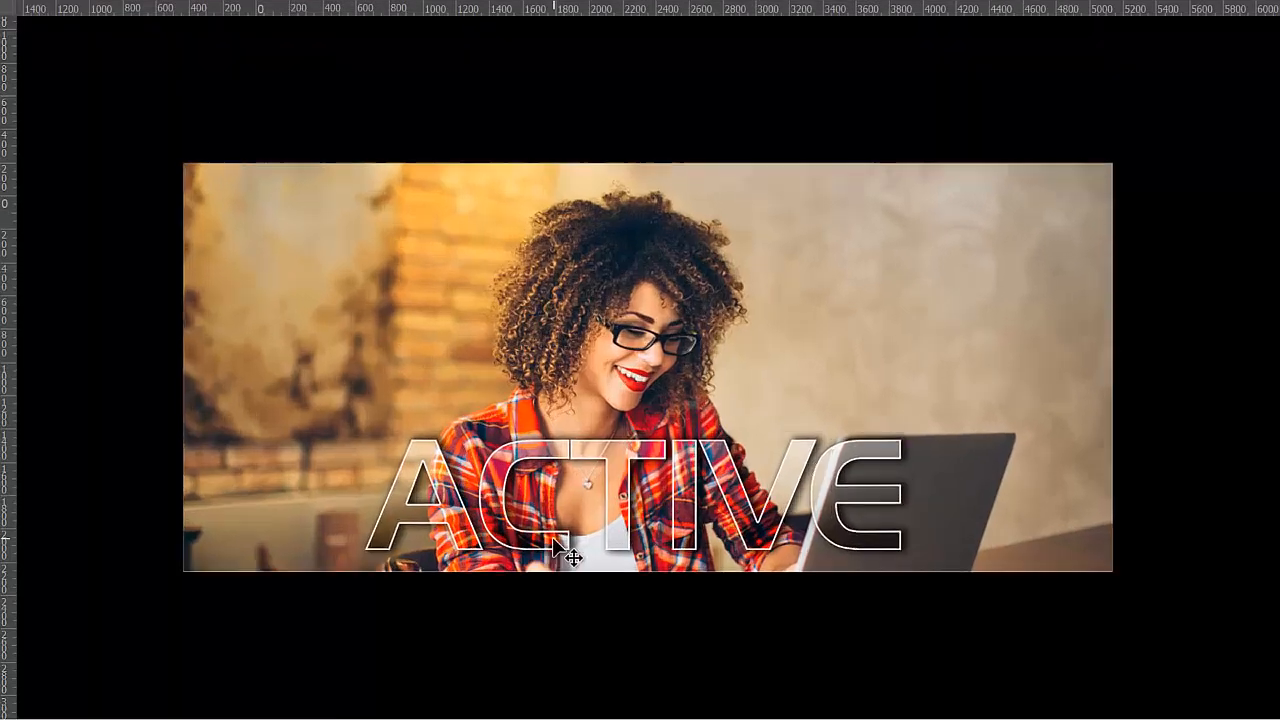
pyautogui.hotkey('ctrl', '+')
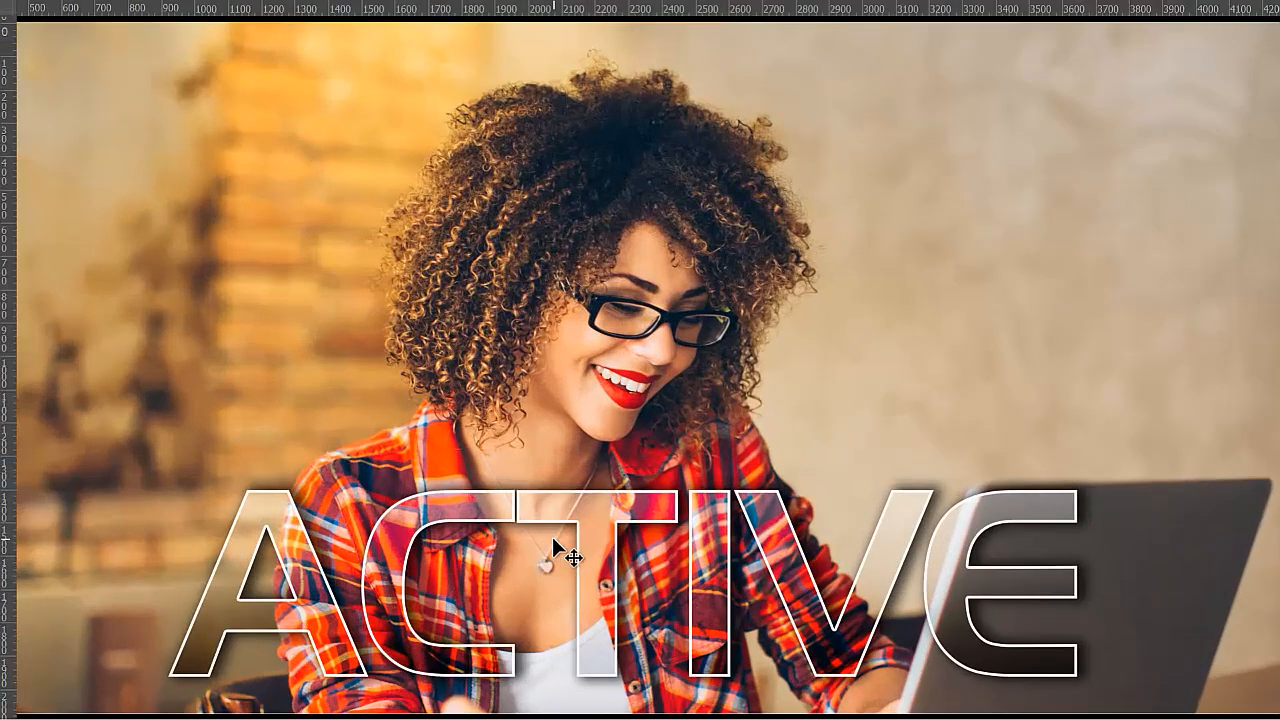
pyautogui.hotkey('ctrl', '-')
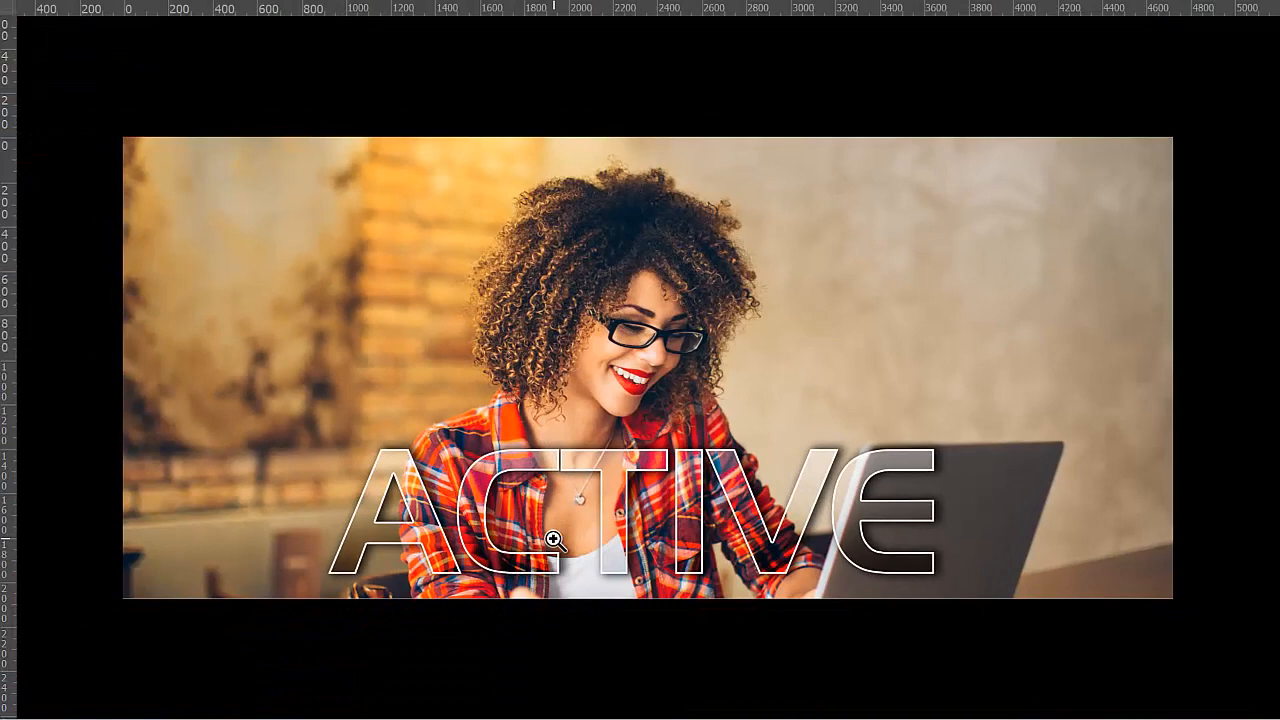